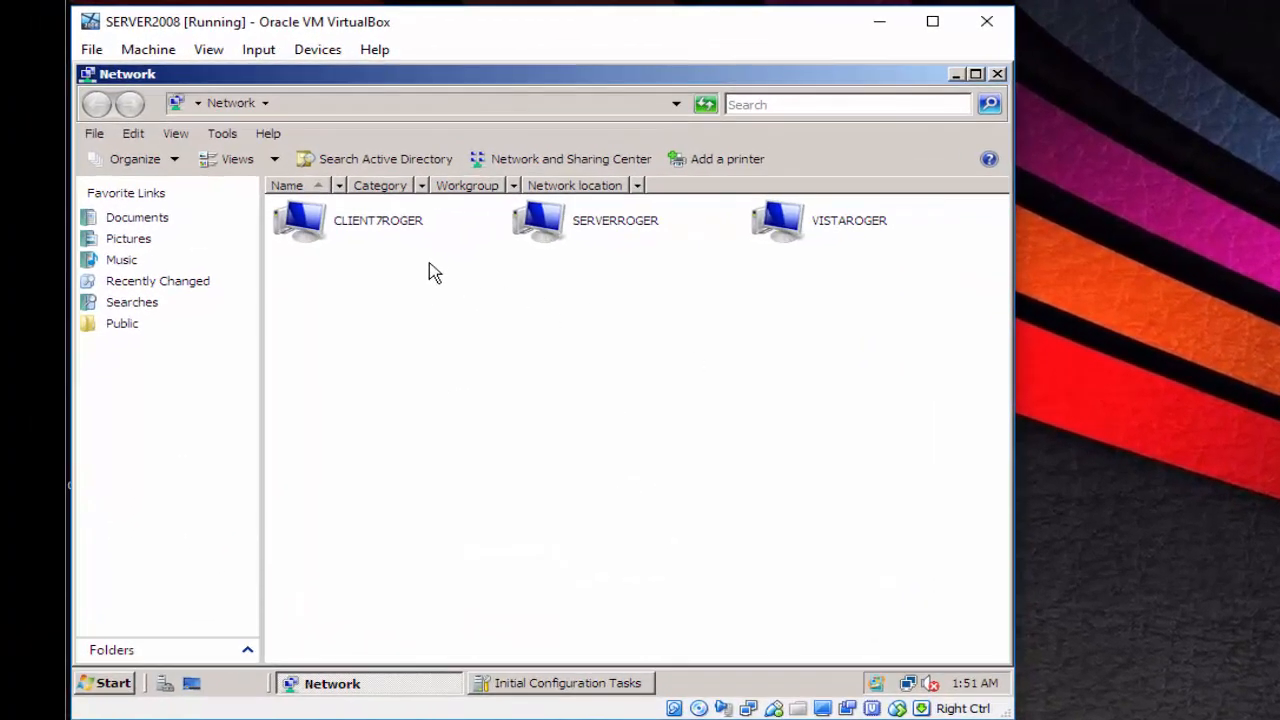
- Show the Network computers as Large Icons, then Details, and close the Network window
left_click(263, 160)
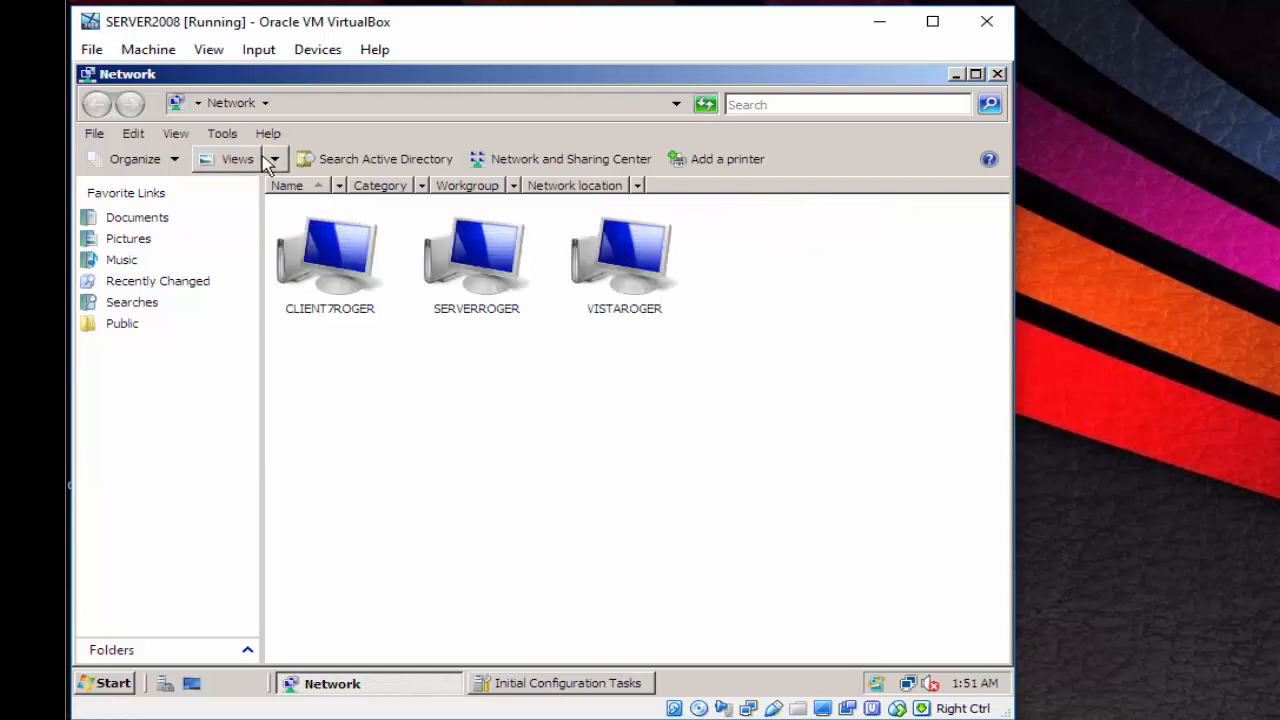
left_click(274, 159)
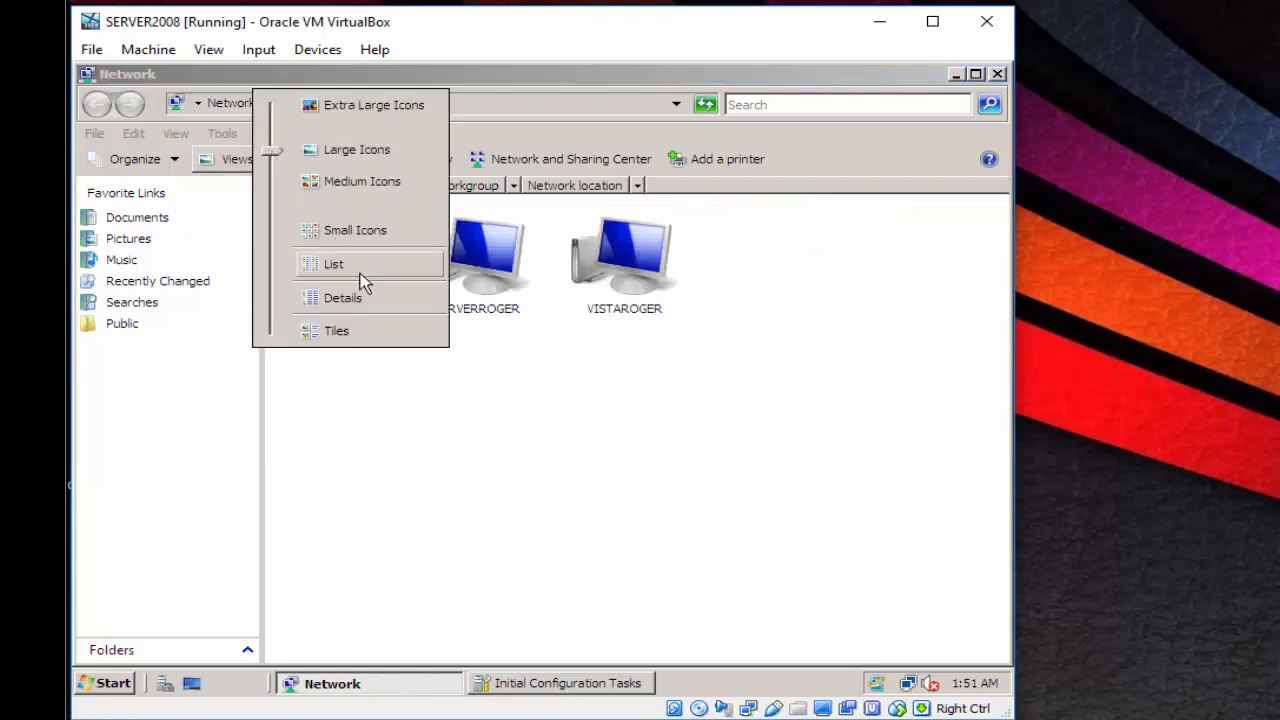
left_click(366, 300)
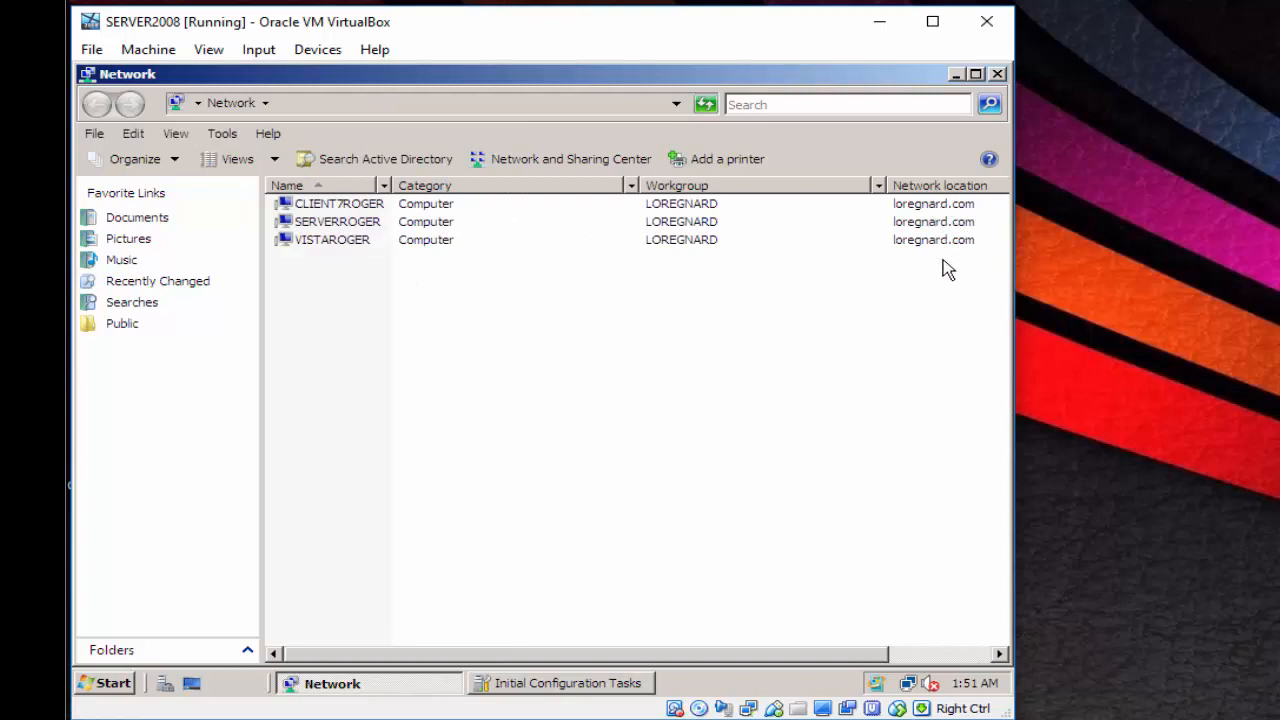
left_click(998, 75)
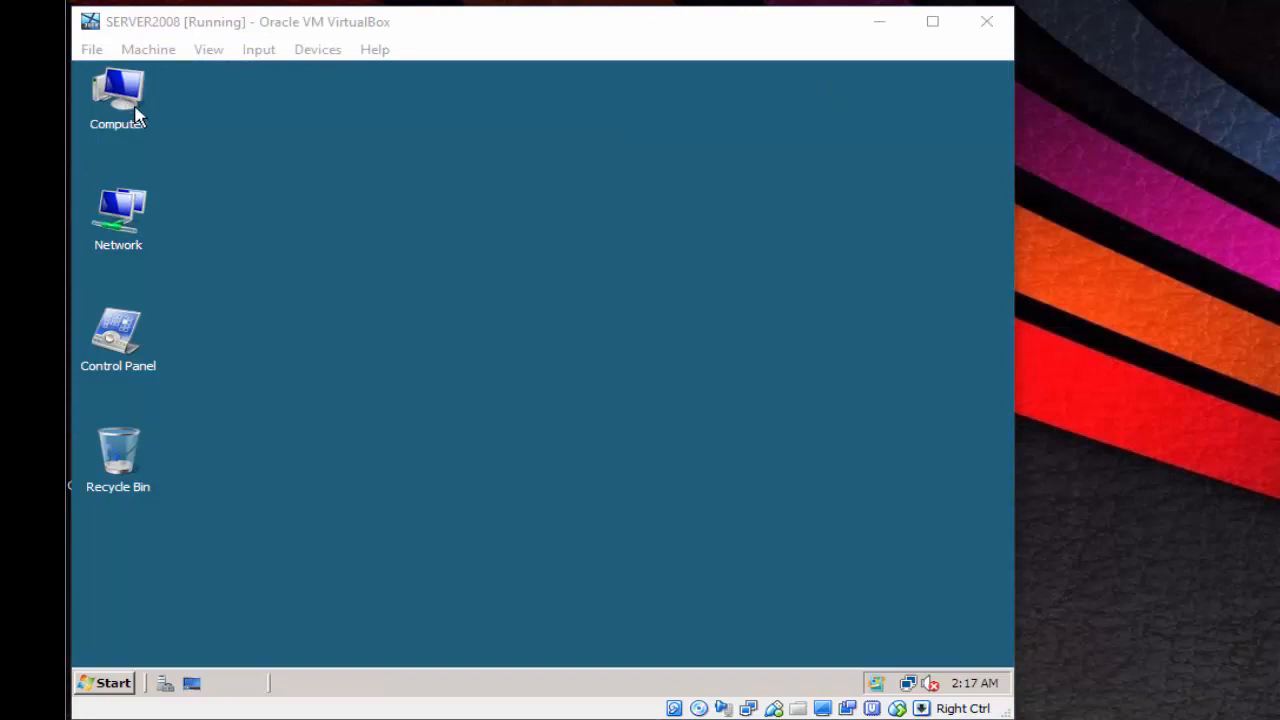
- Open Local Disk (C:) from Computer, sorting the drives by name
double_click(128, 95)
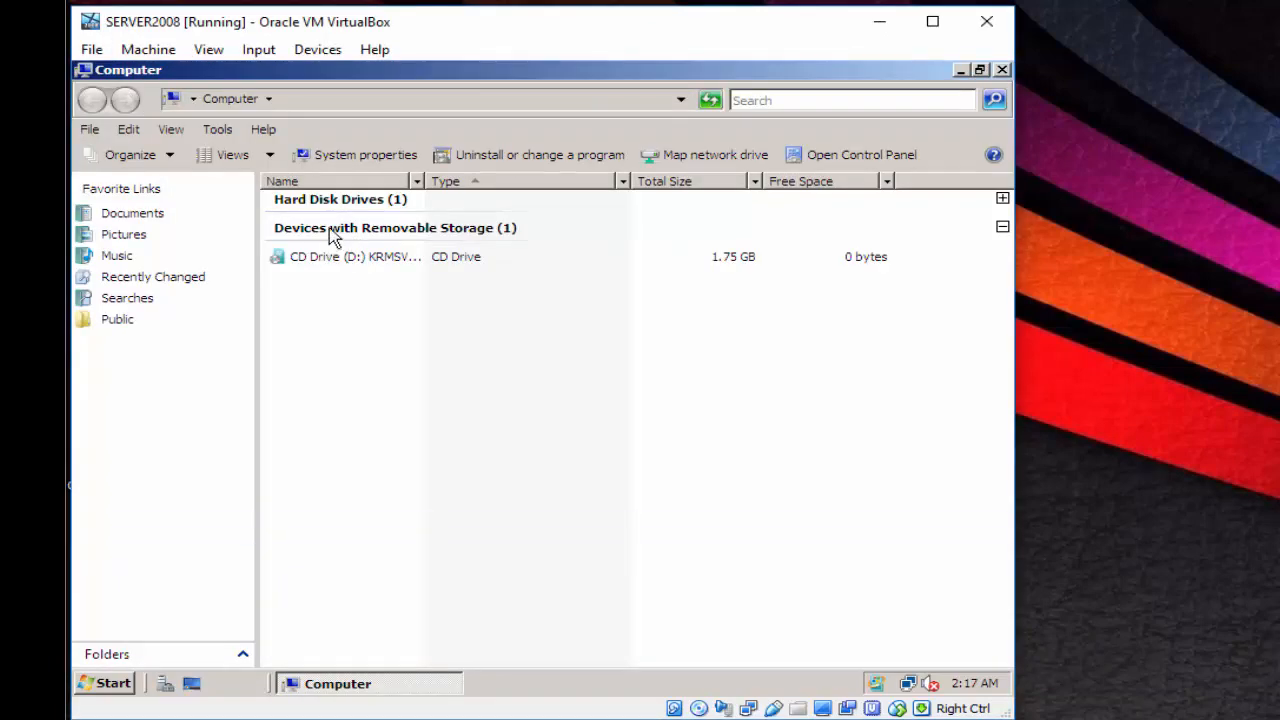
left_click(336, 188)
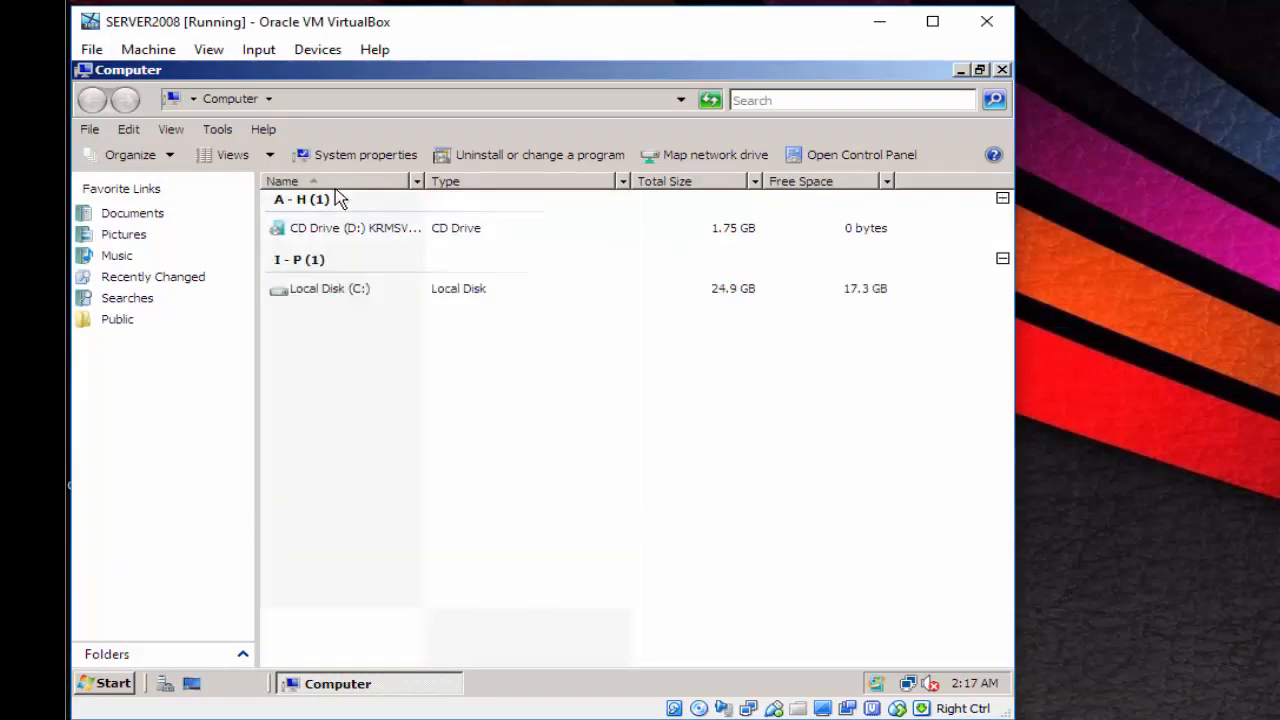
double_click(342, 298)
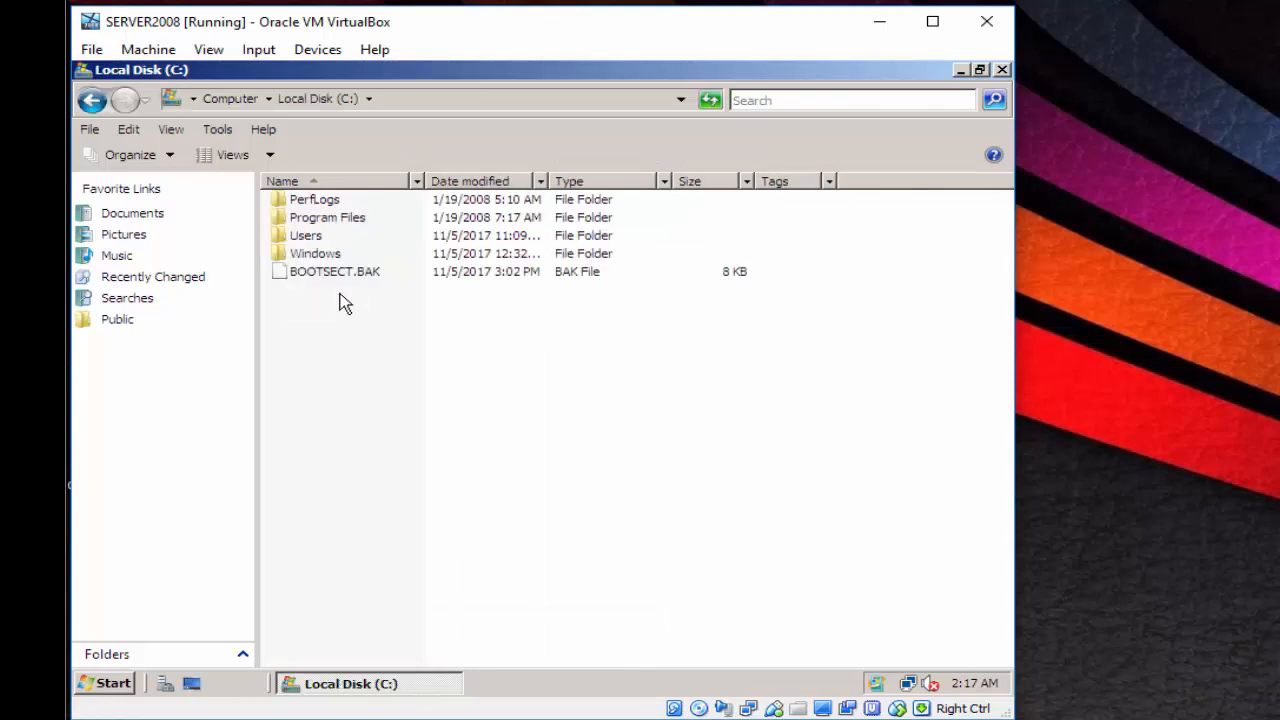
- Create a new folder named Roaming at the root of C:
right_click(347, 363)
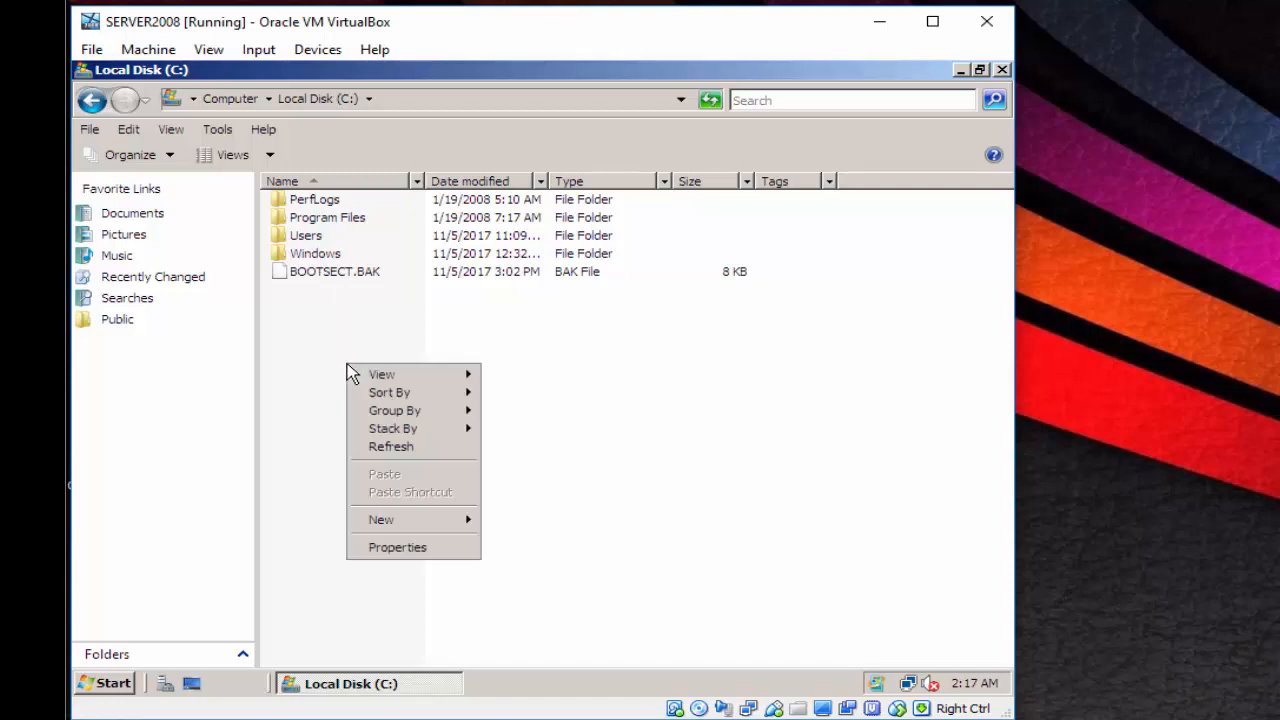
mouse_move(421, 521)
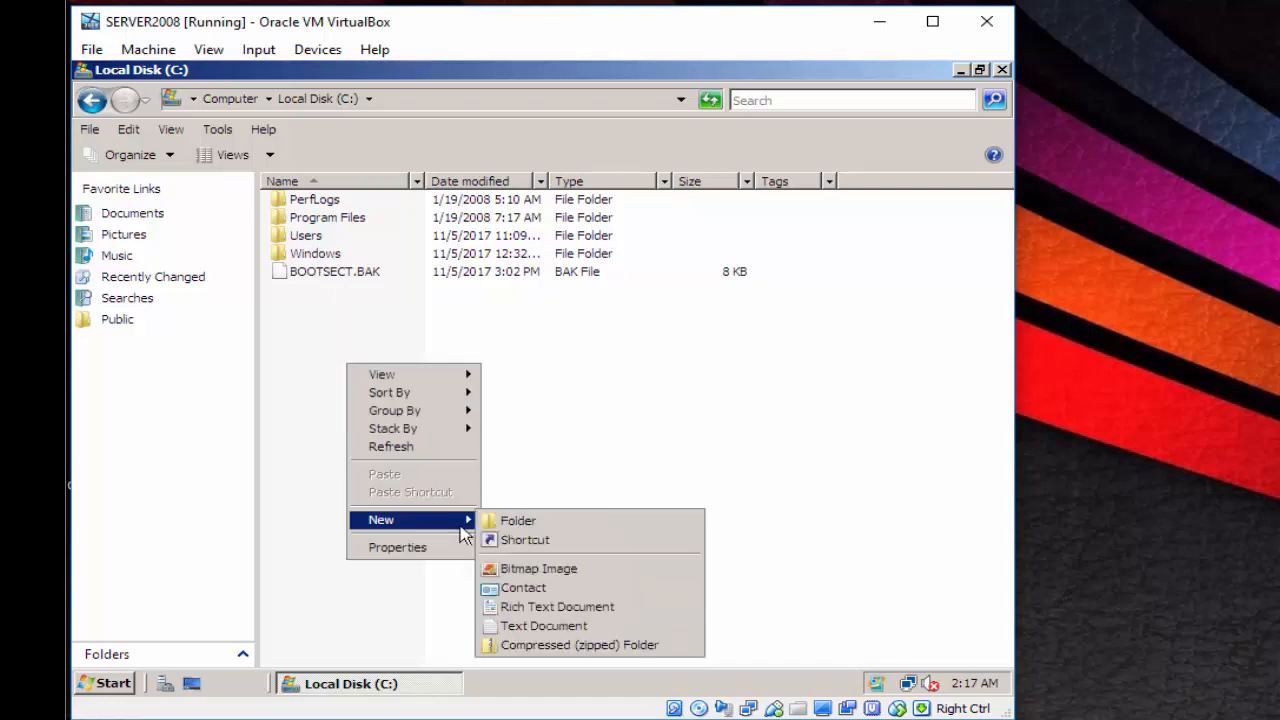
left_click(505, 526)
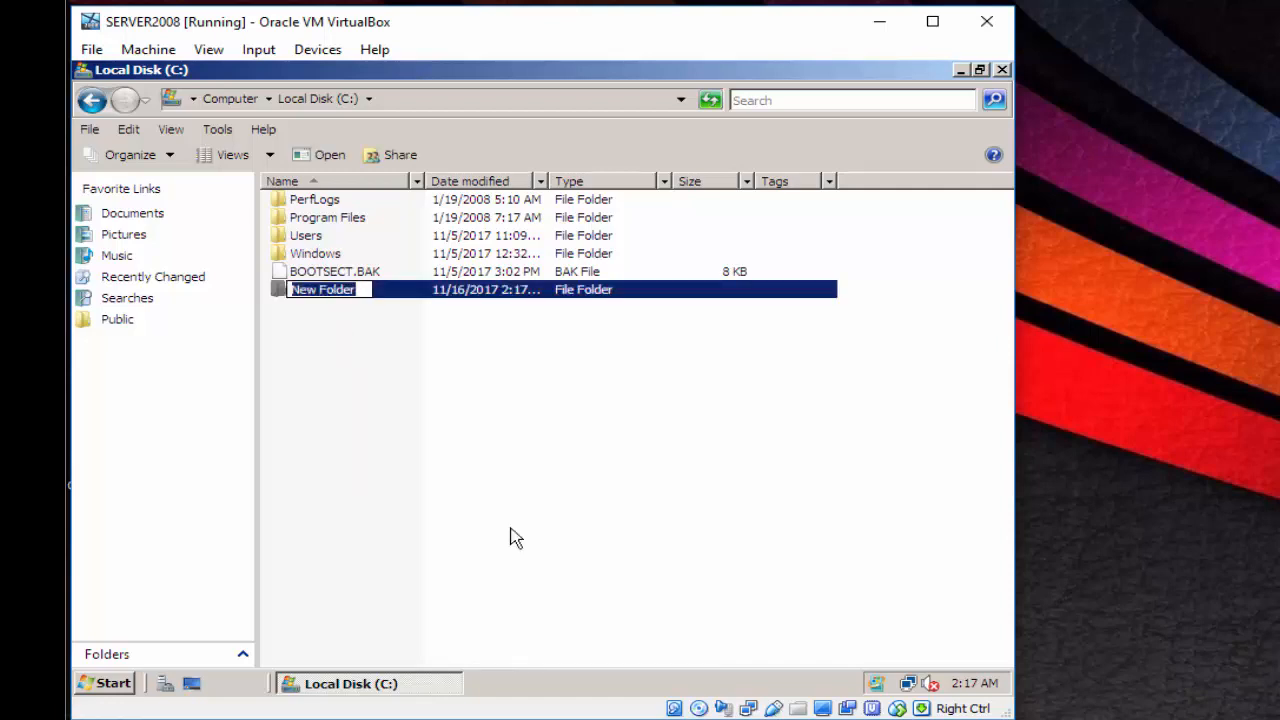
type("Roaming")
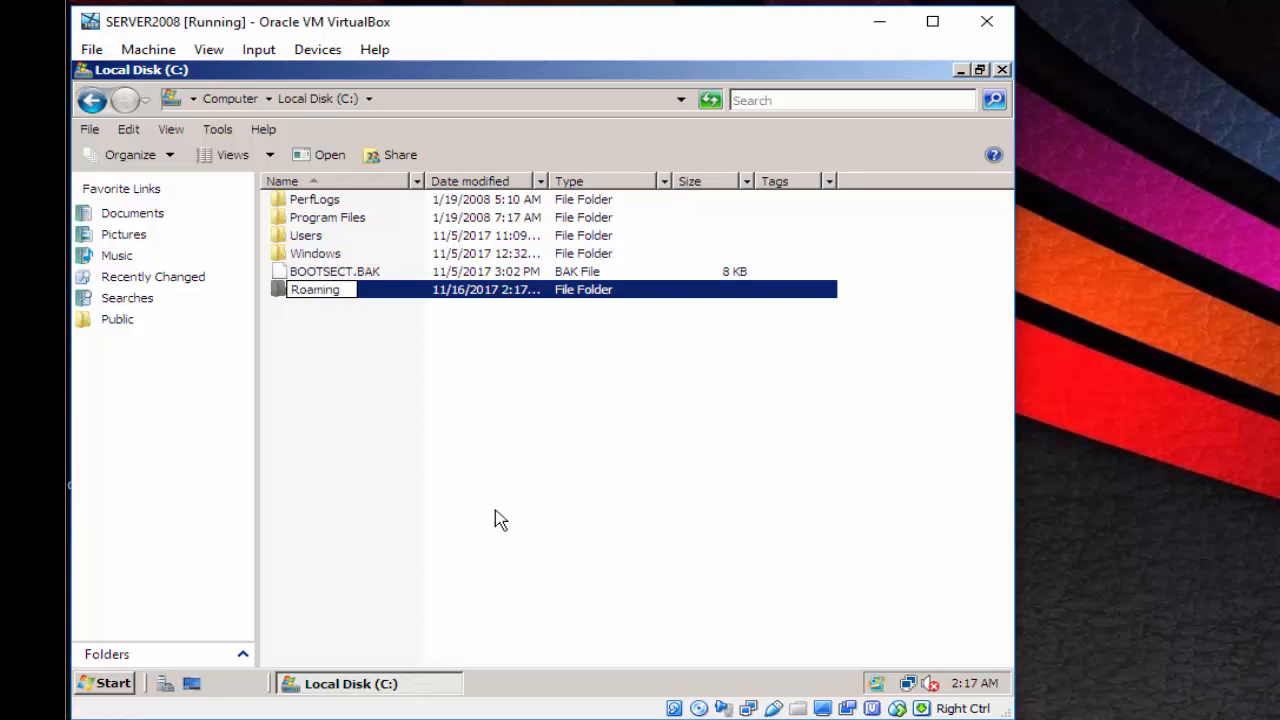
left_click(425, 466)
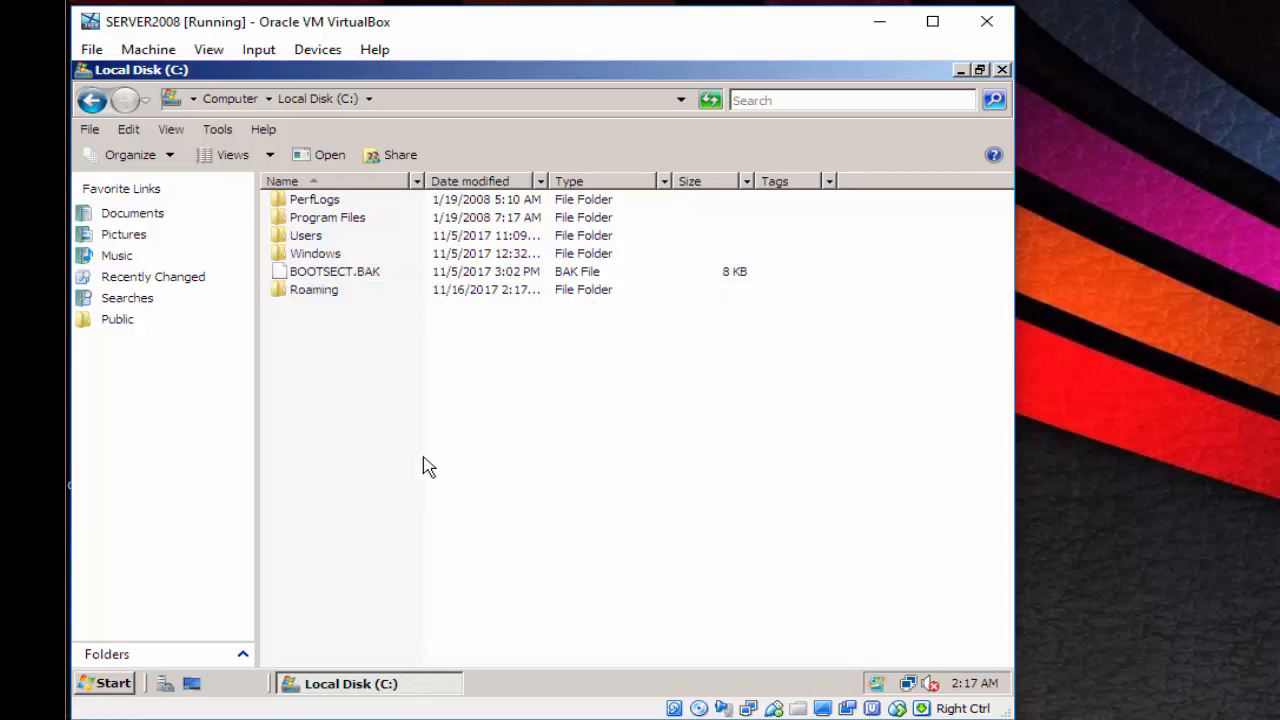
right_click(301, 292)
- Share the Roaming folder with Everyone at Co-owner permission level
left_click(381, 535)
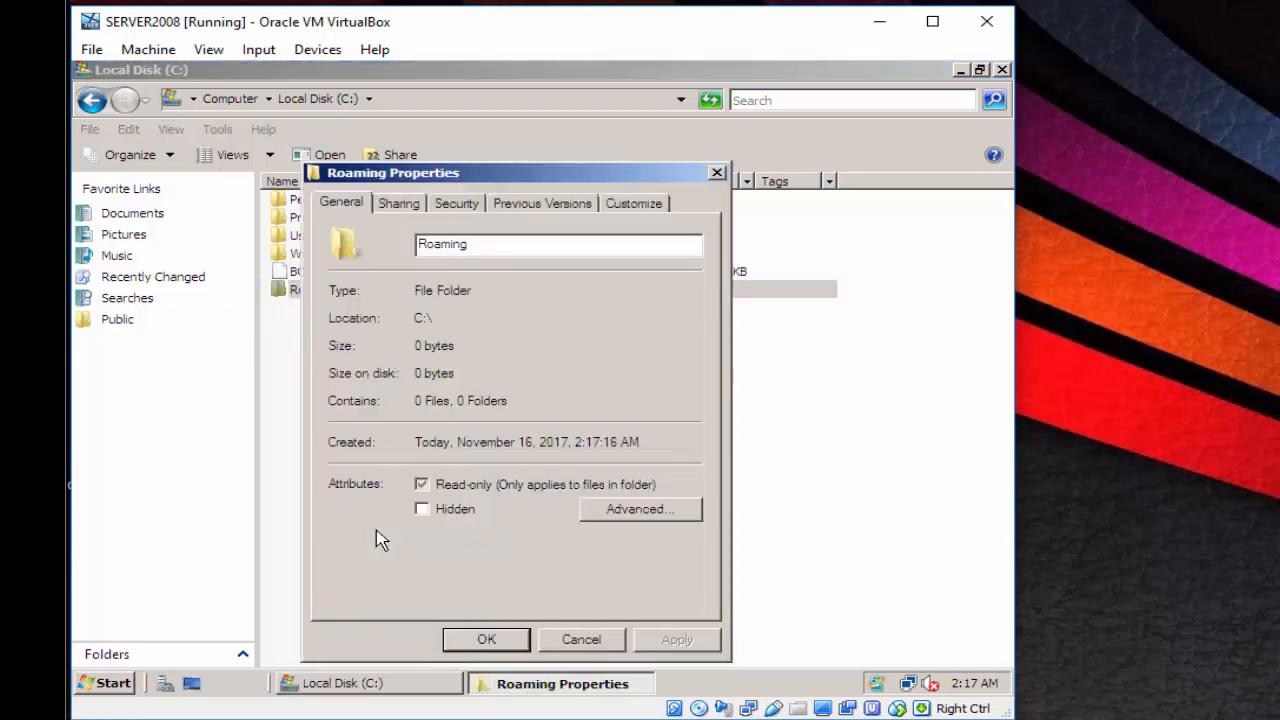
left_click(401, 204)
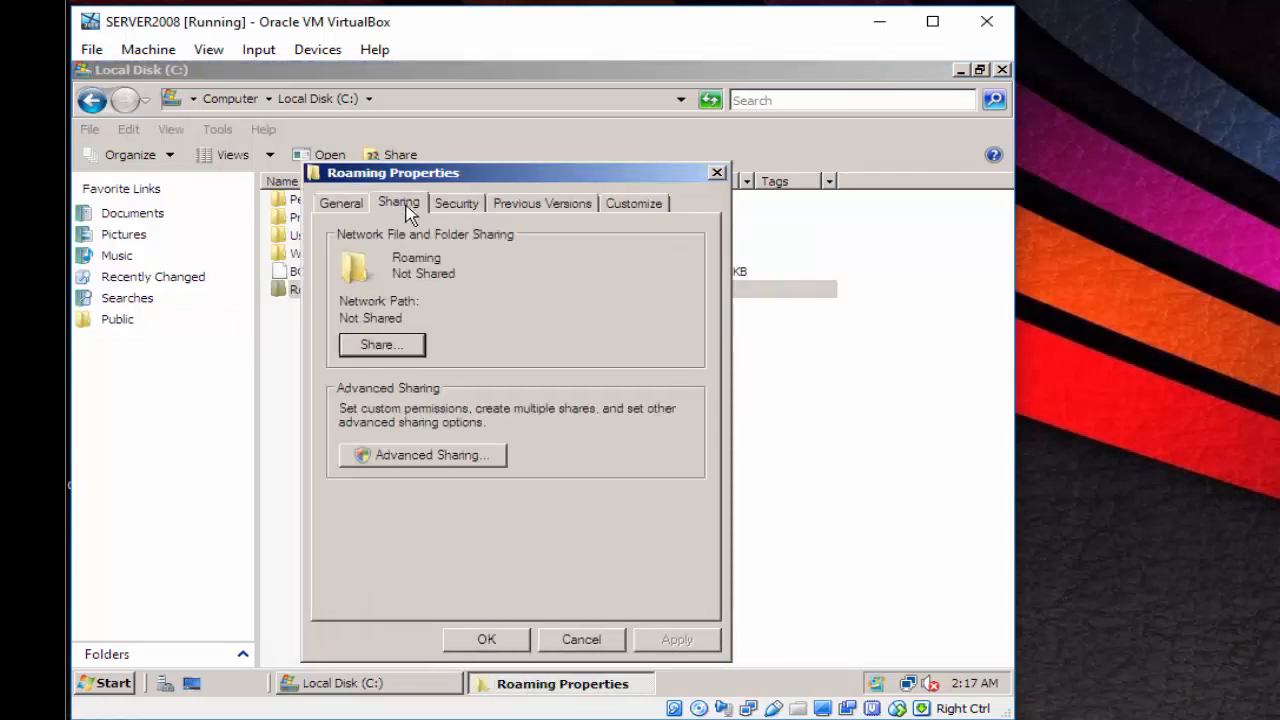
left_click(380, 345)
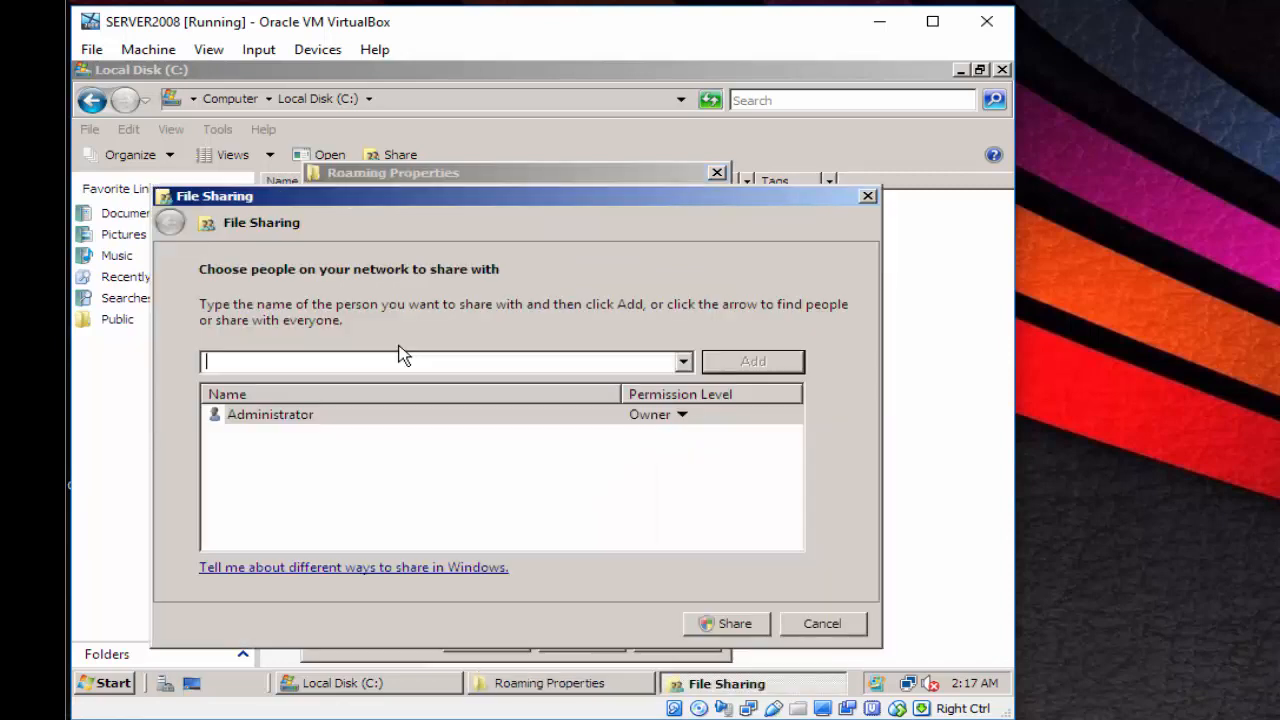
left_click(685, 364)
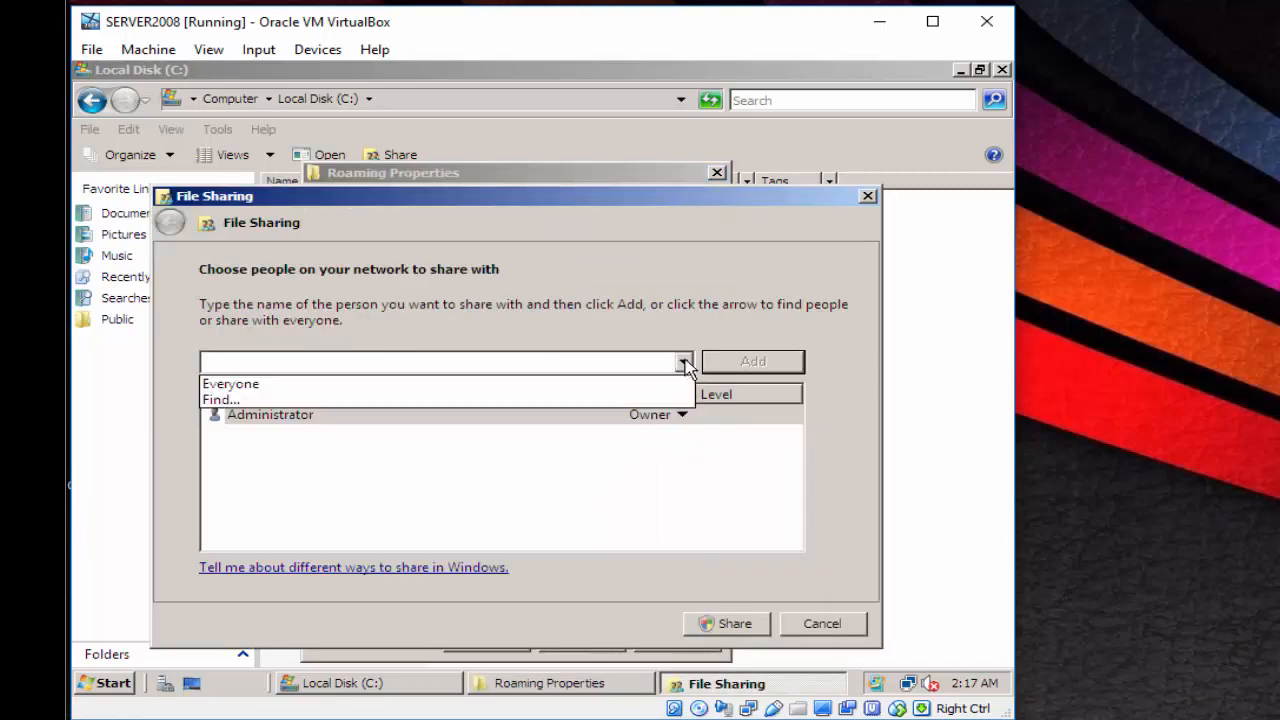
left_click(648, 386)
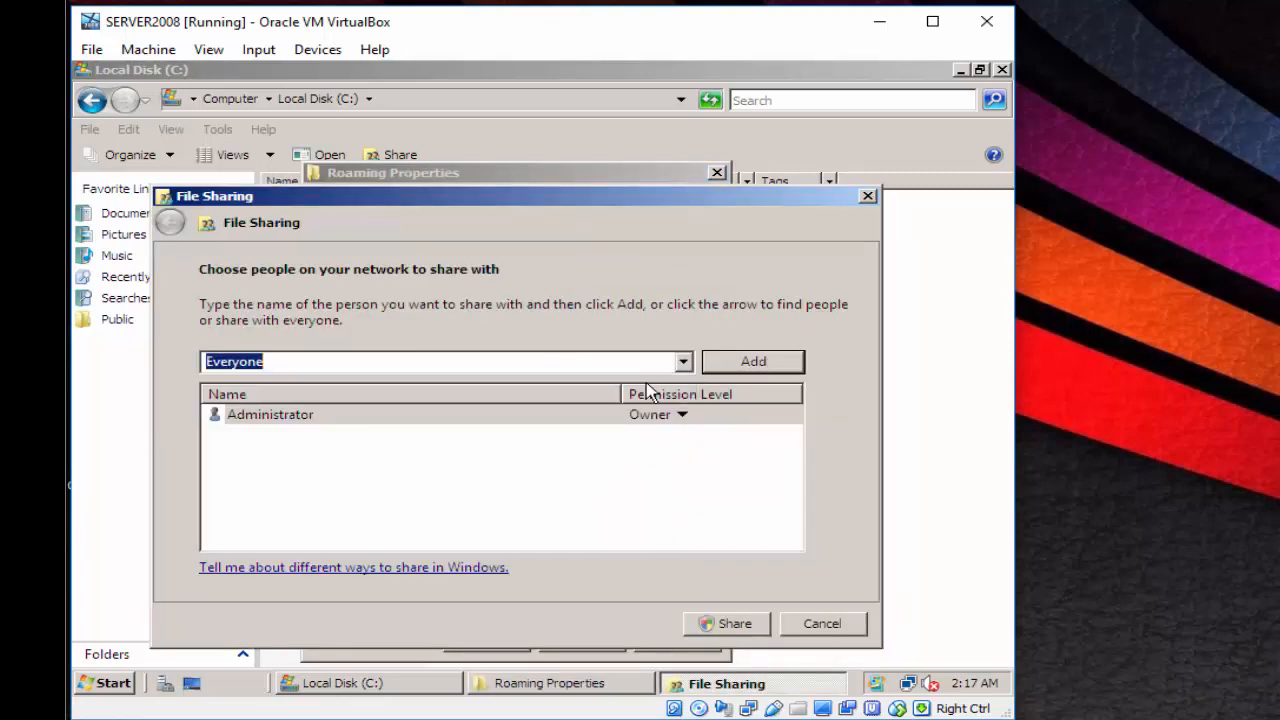
left_click(752, 362)
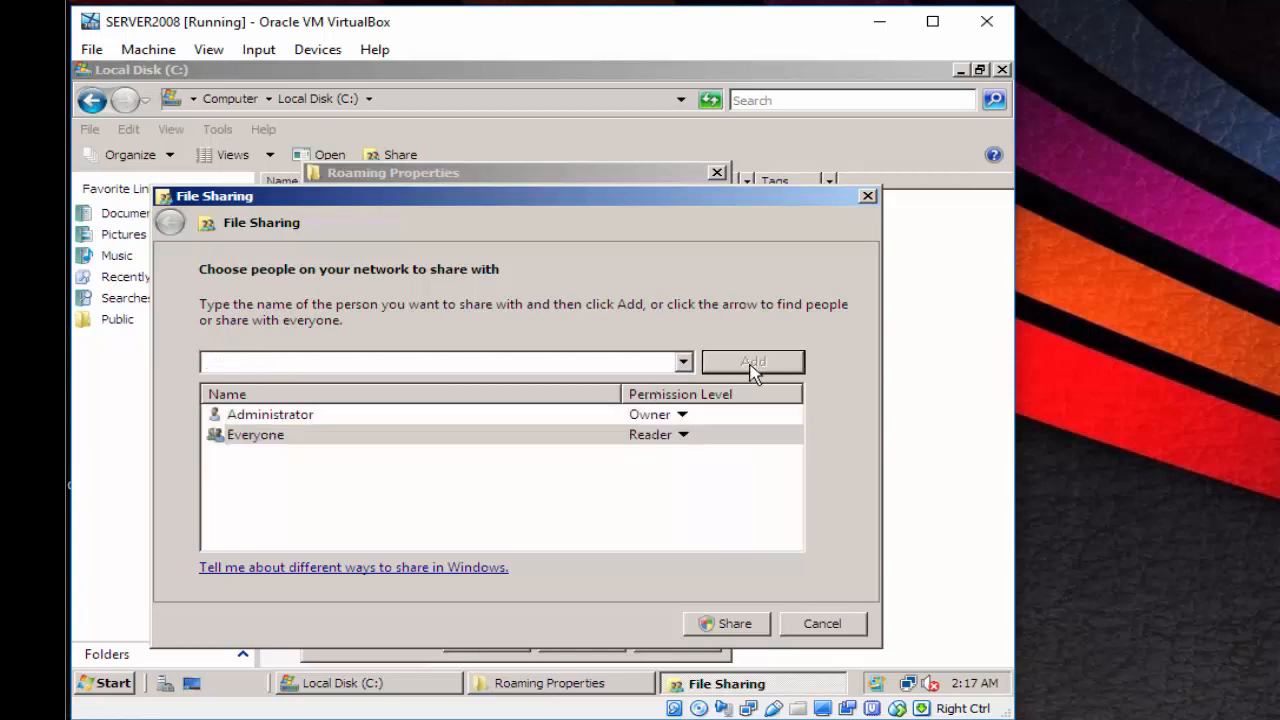
left_click(683, 437)
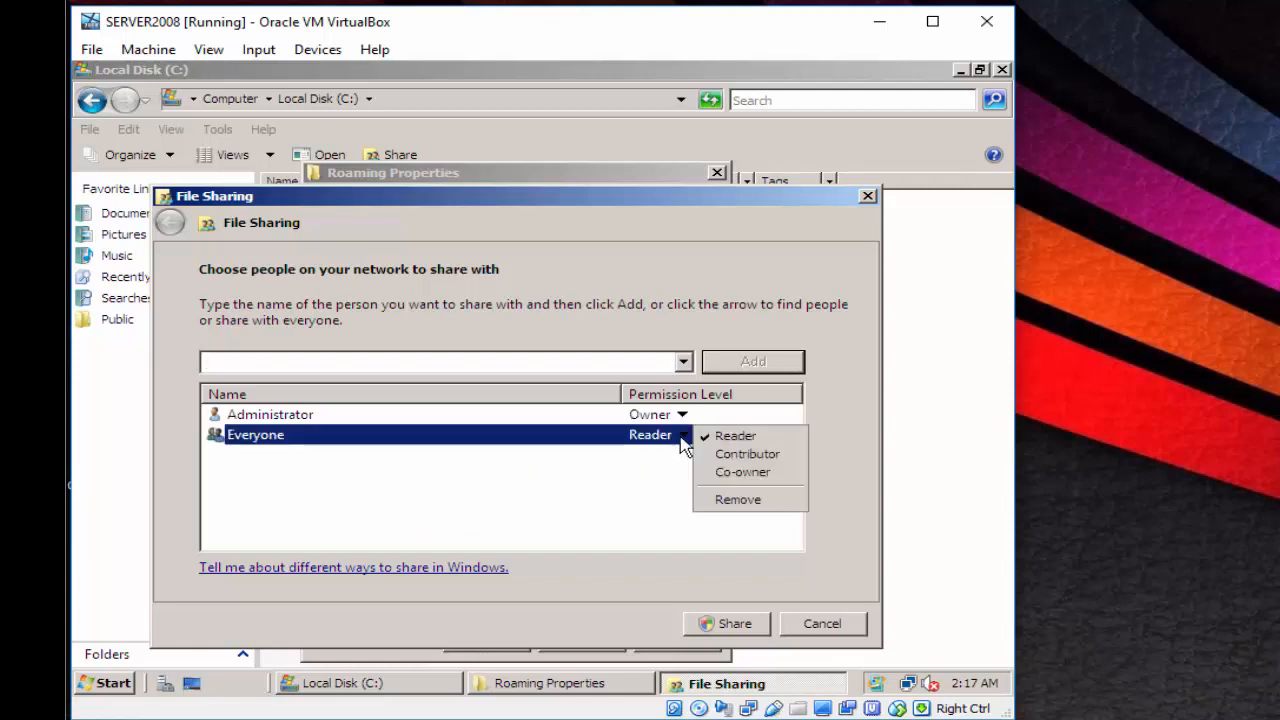
left_click(745, 472)
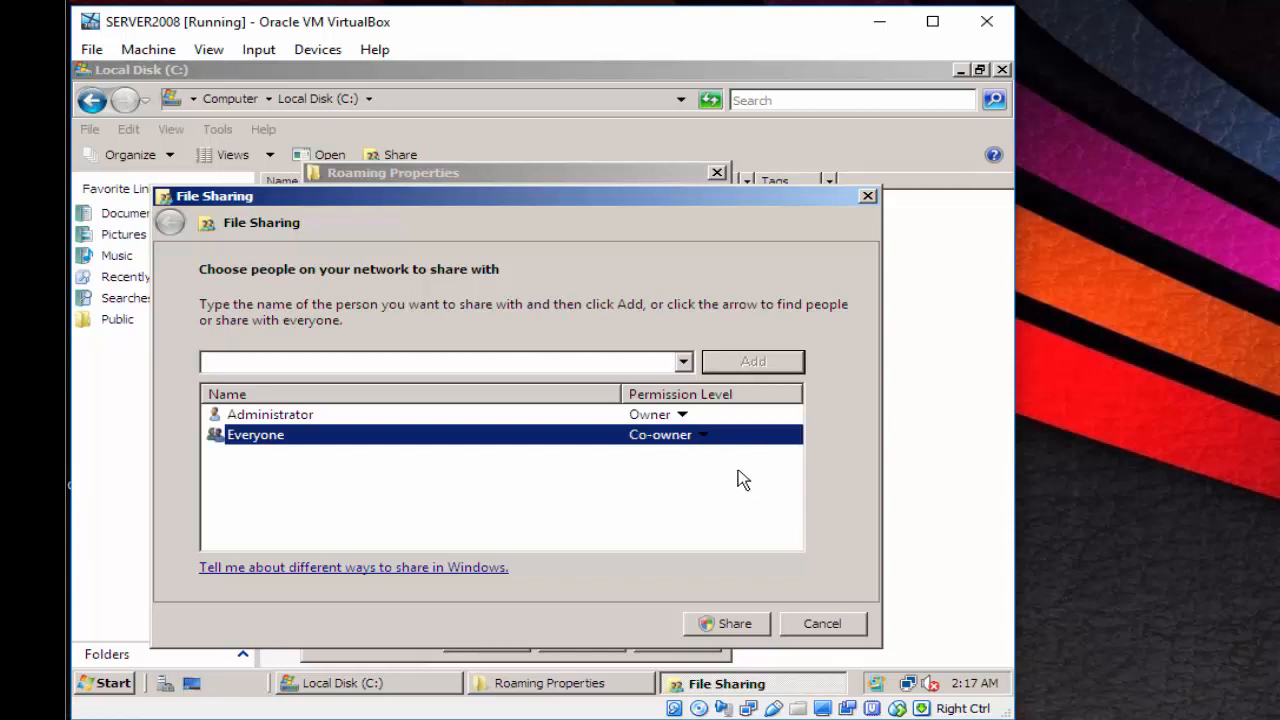
left_click(707, 628)
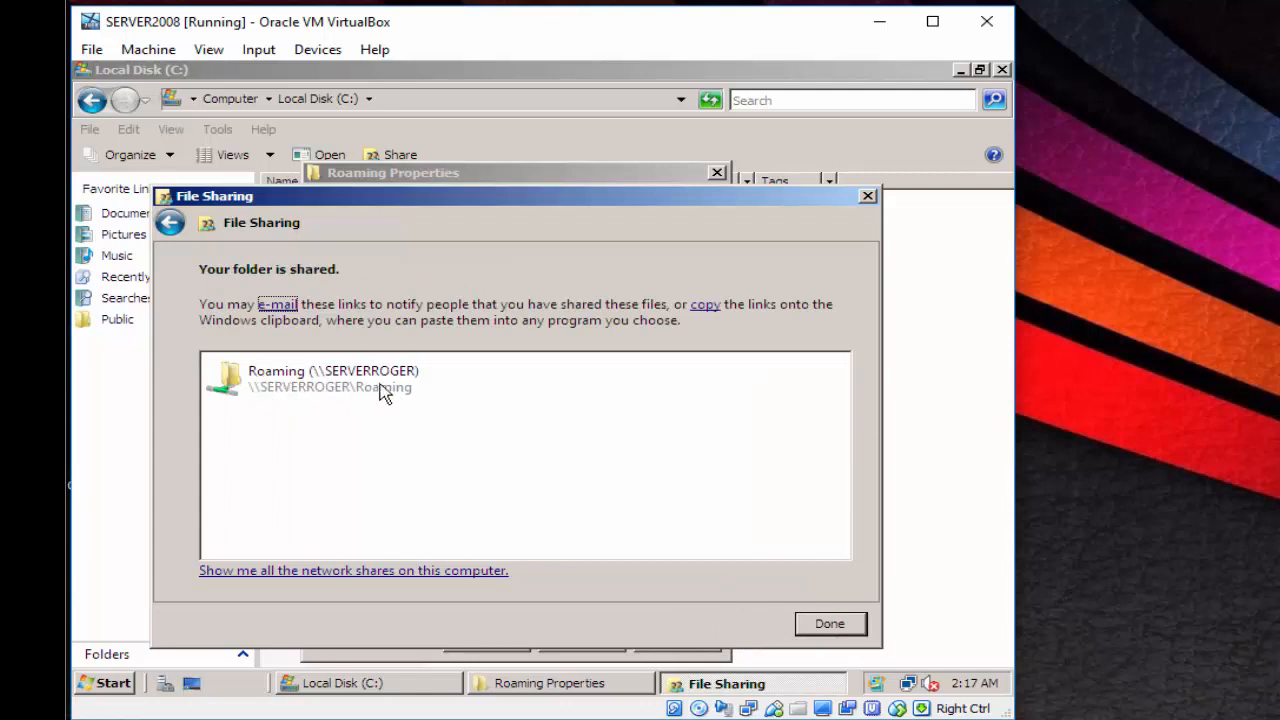
left_click(829, 623)
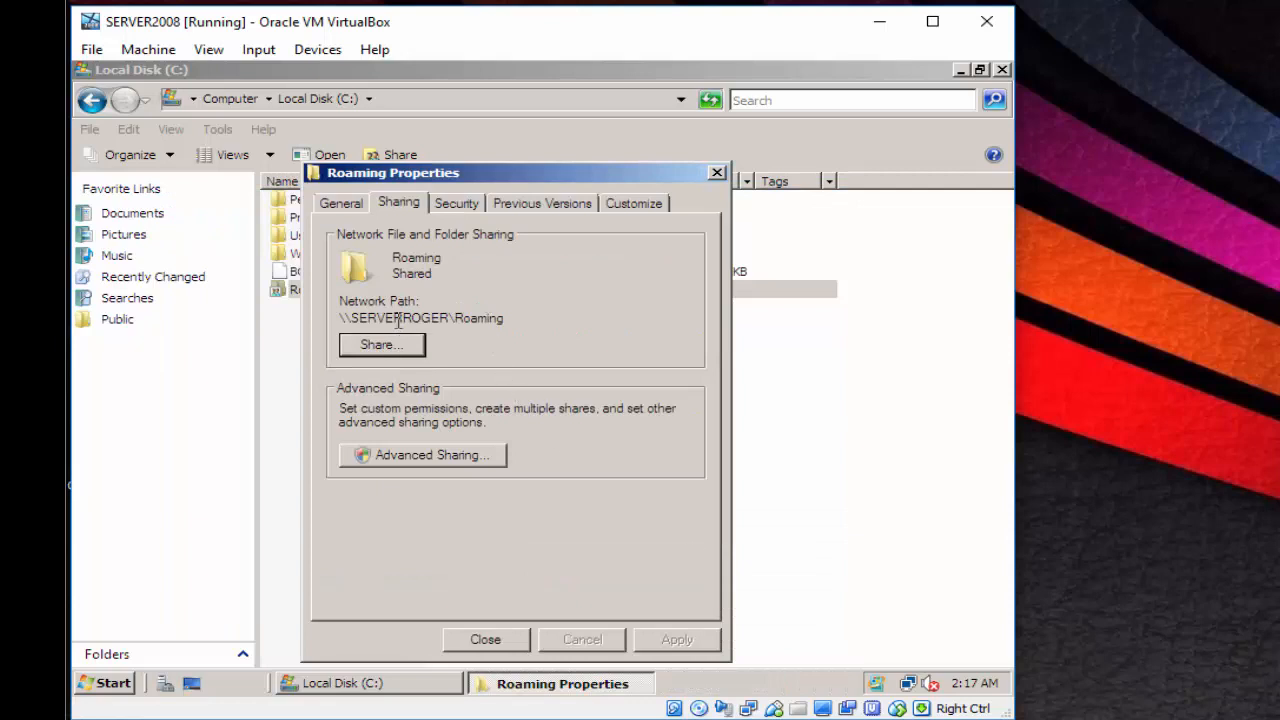
- Copy the network path \\SERVERROGER\Roaming and close the folder's Properties
left_click_drag(536, 320, 328, 312)
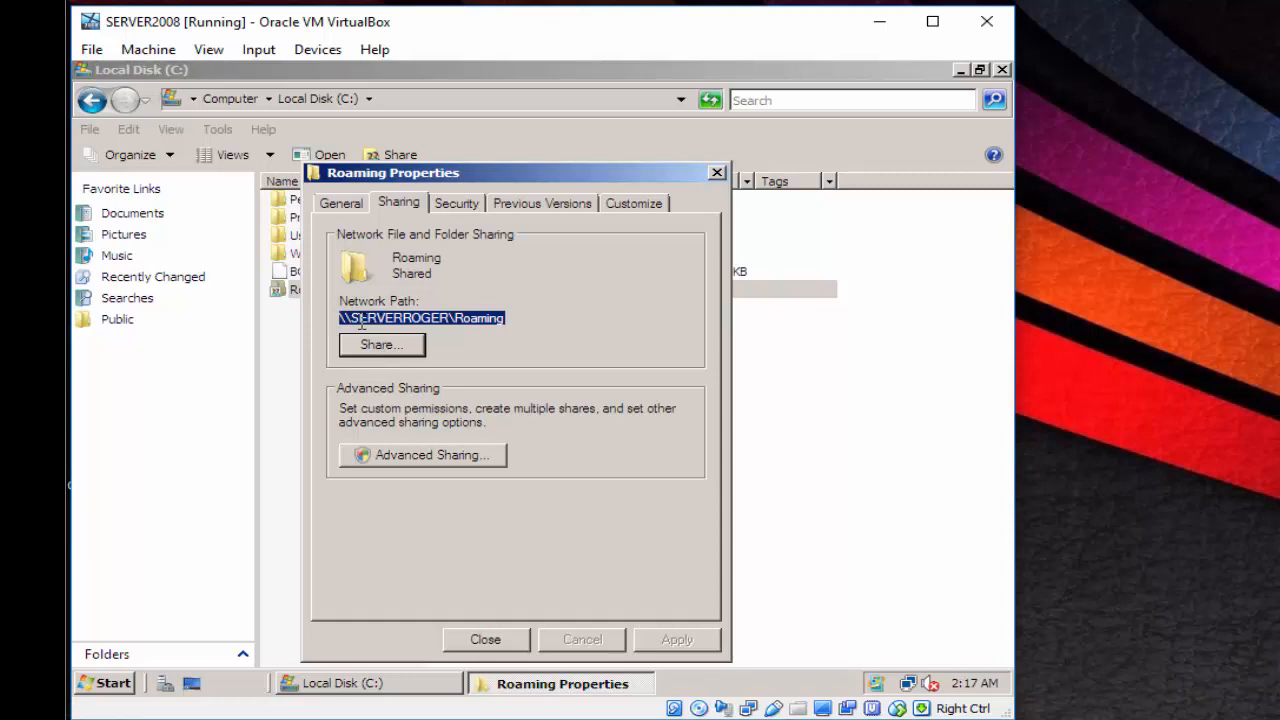
right_click(361, 319)
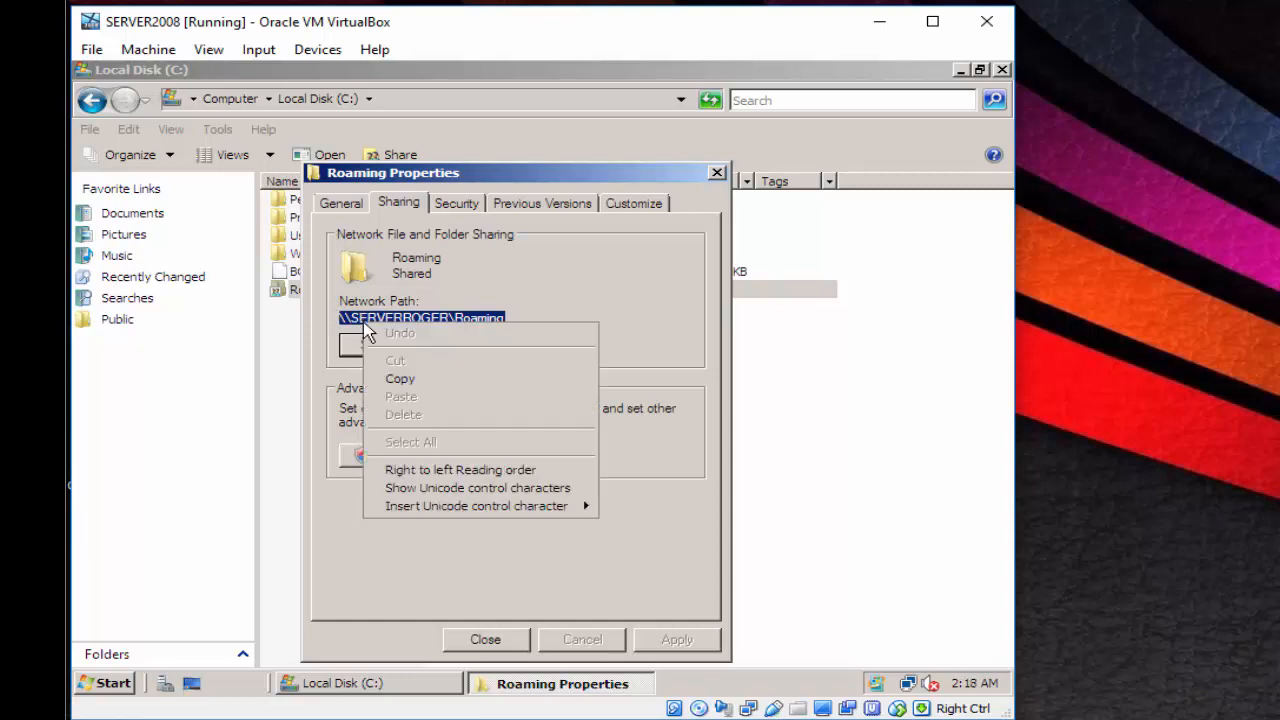
left_click(447, 380)
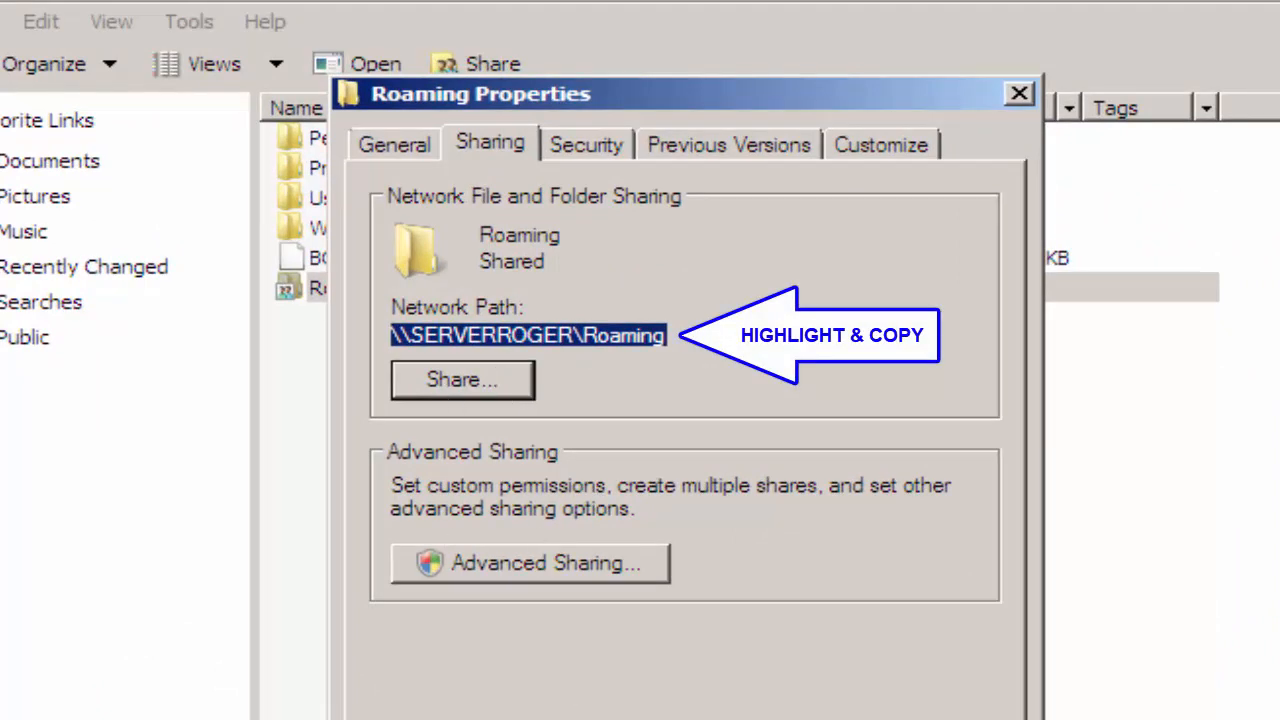
key("Escape")
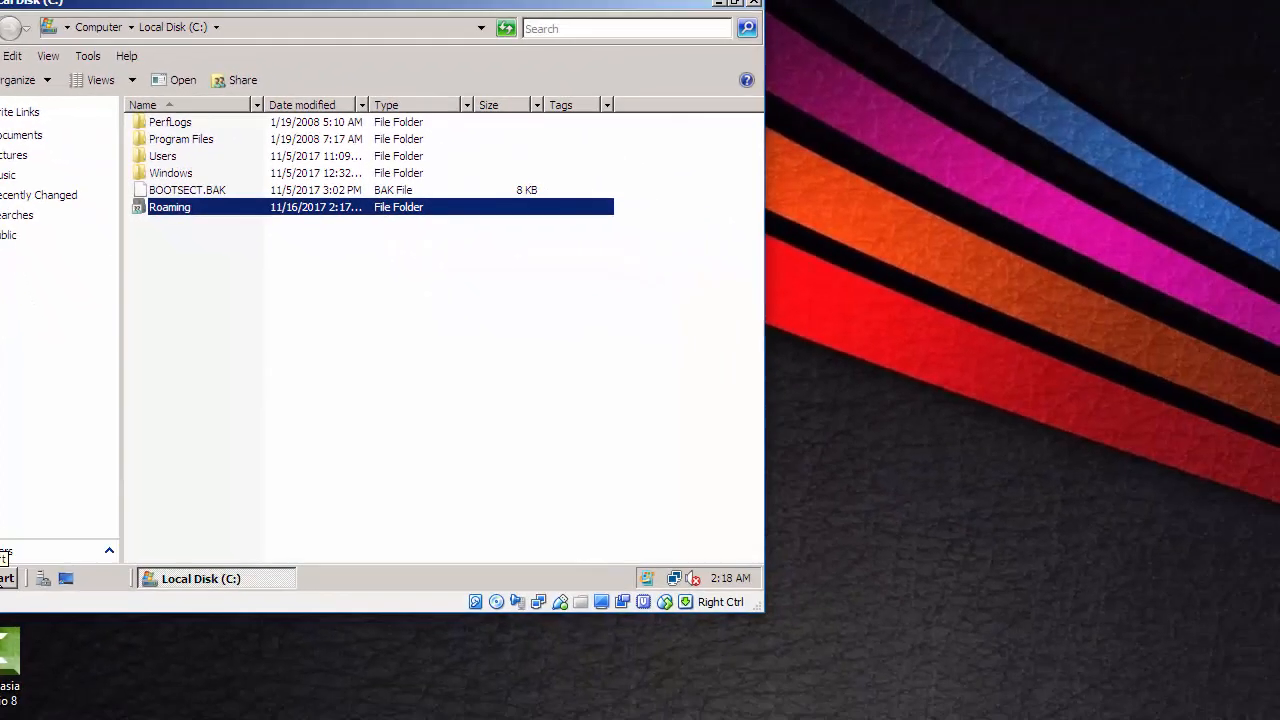
left_click(8, 578)
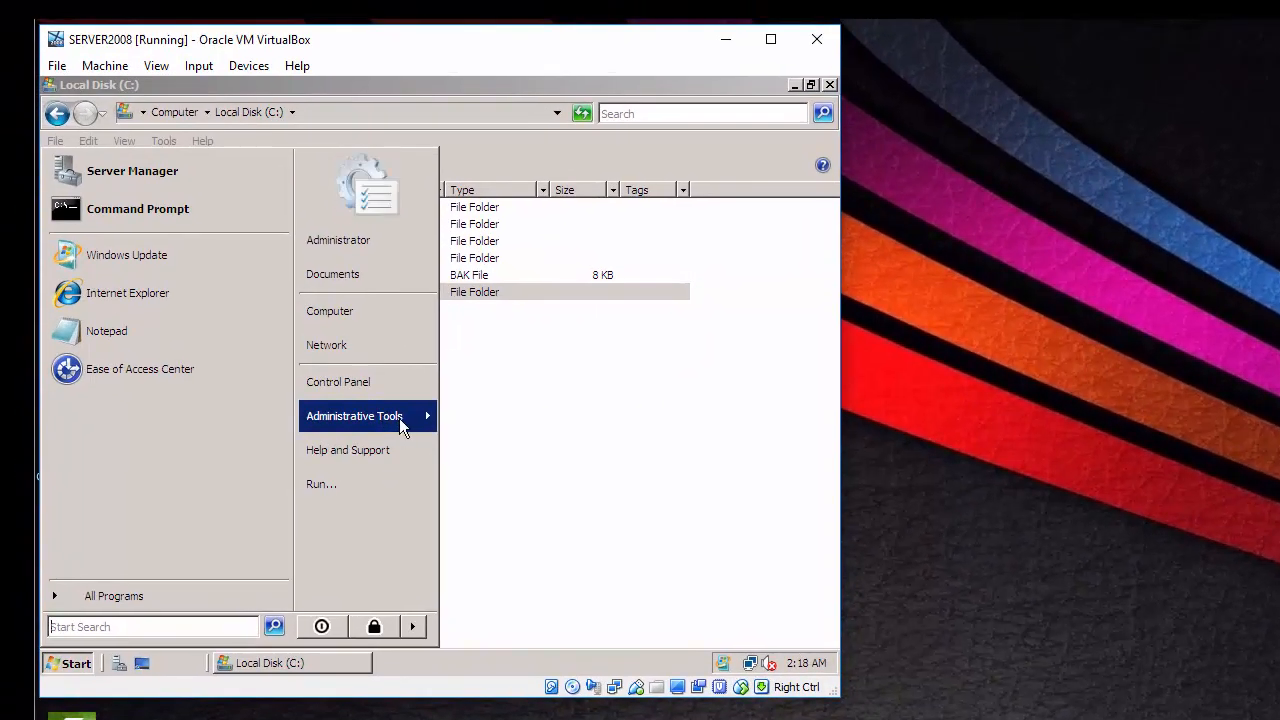
- Launch Active Directory Users and Computers and start a New > User in the Users container
mouse_move(408, 427)
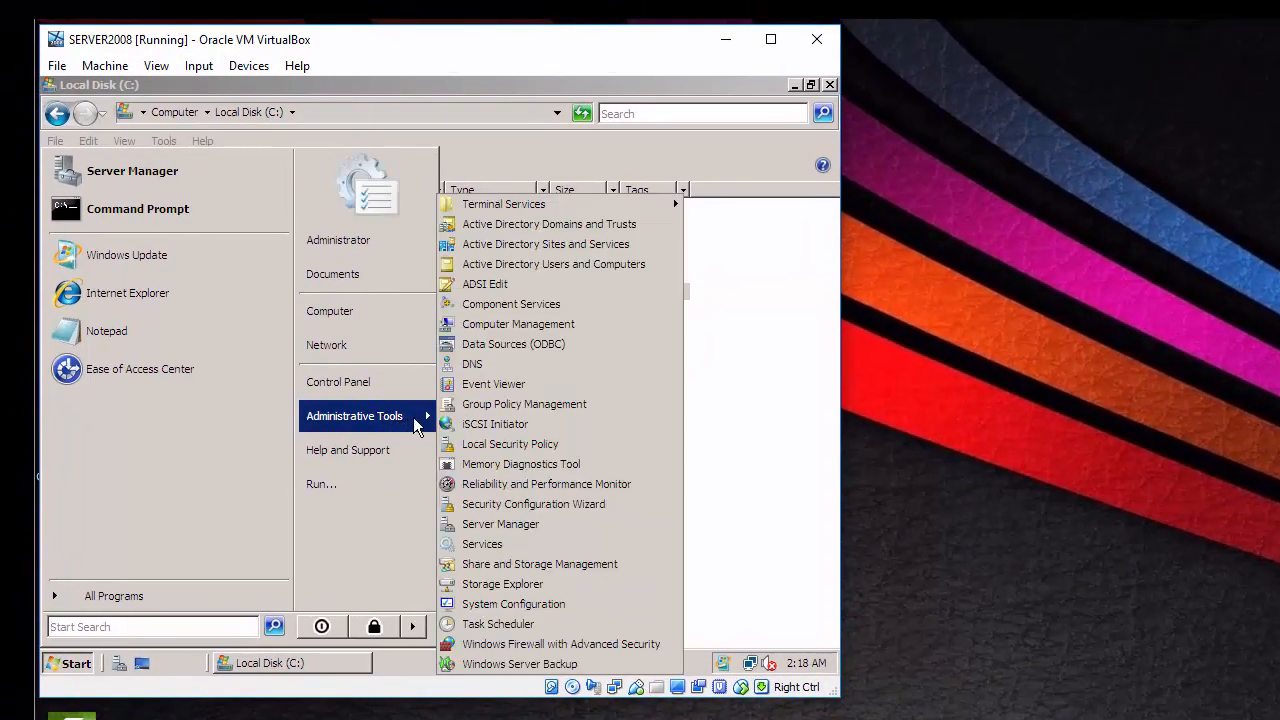
left_click(548, 264)
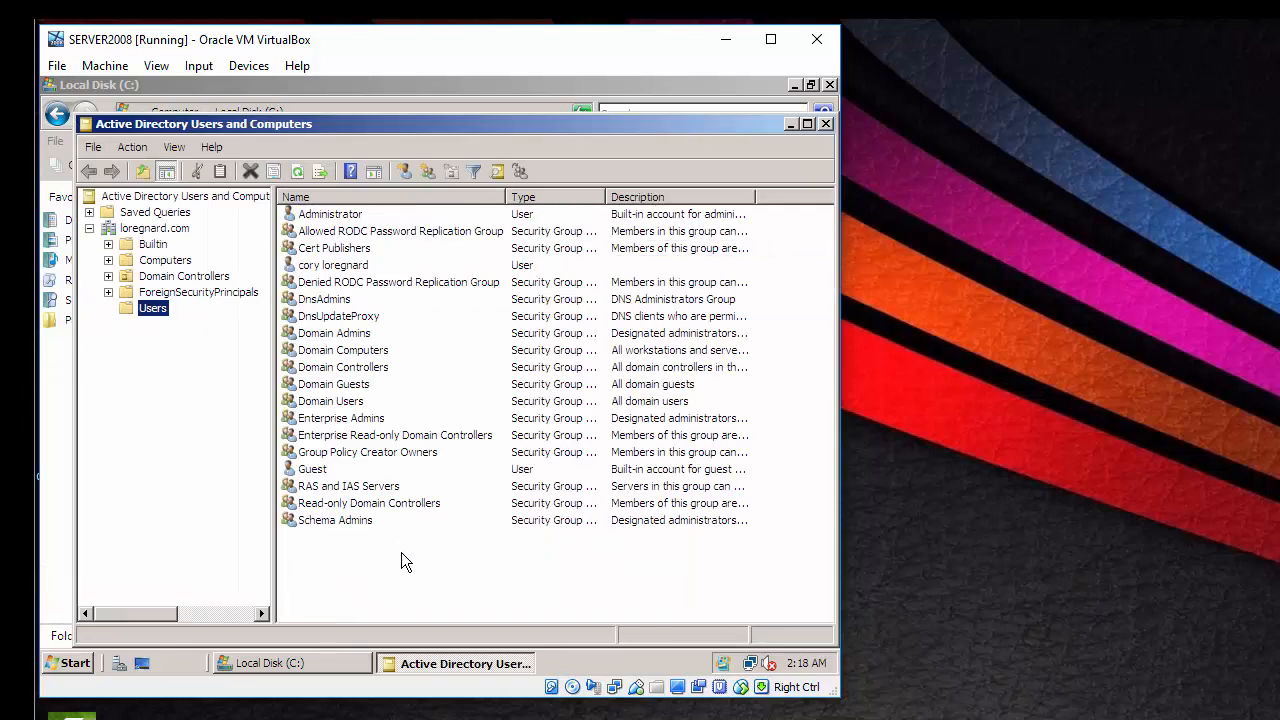
right_click(403, 562)
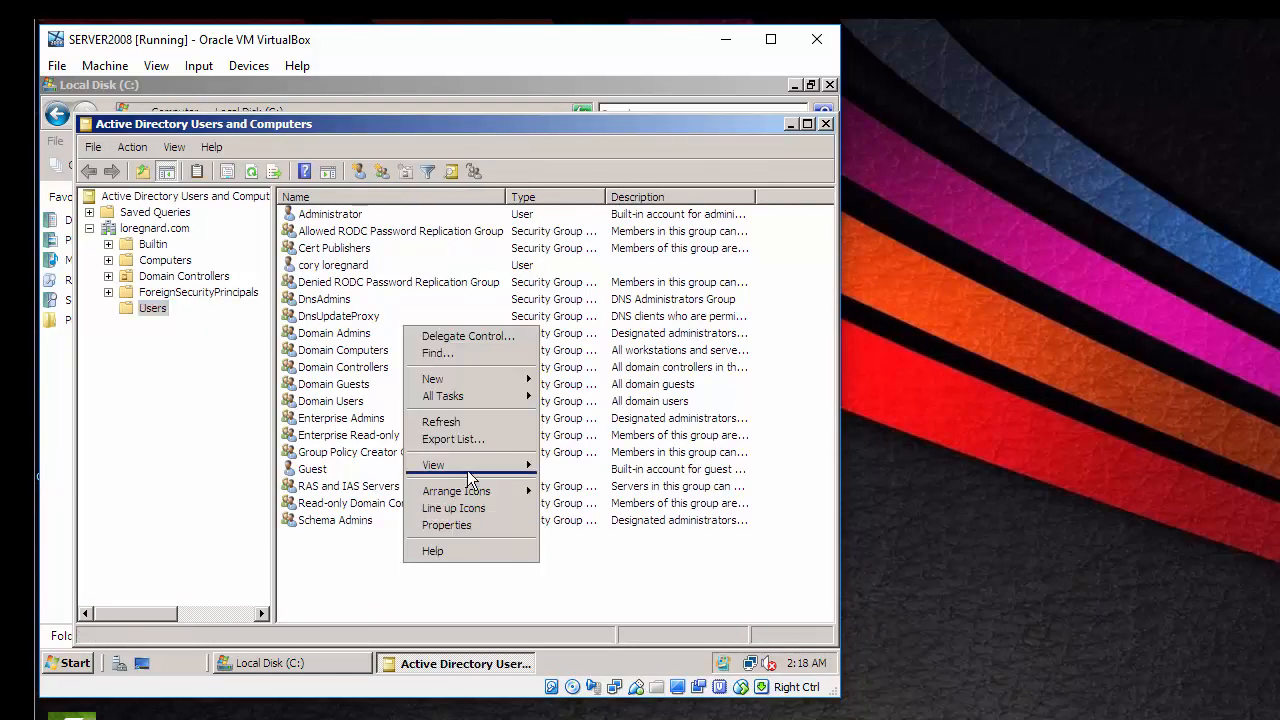
mouse_move(502, 387)
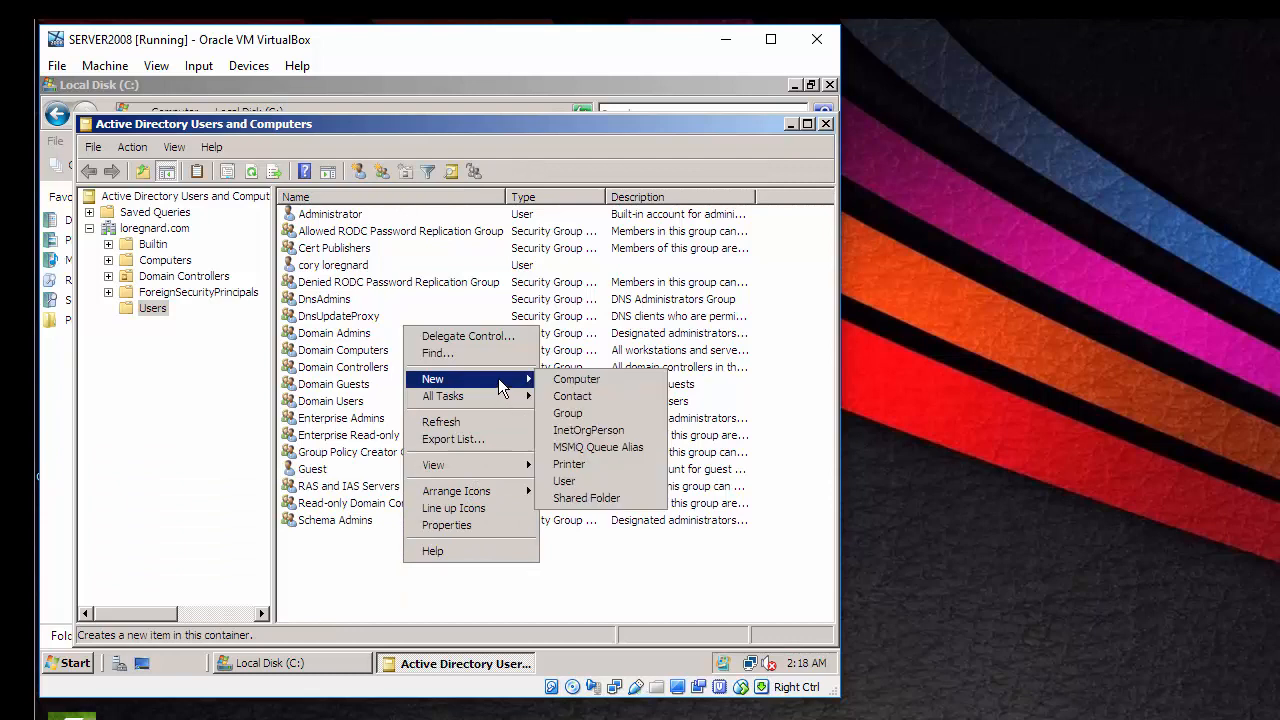
left_click(612, 482)
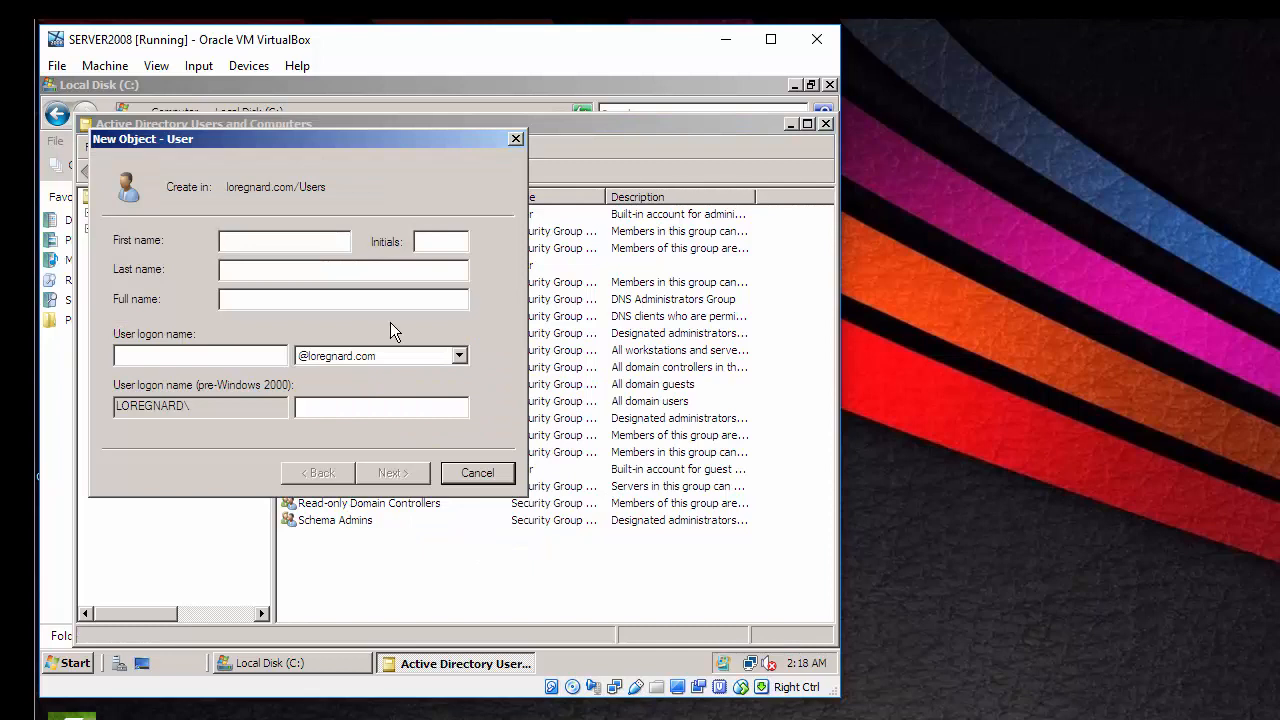
- Enter the new user's first name, last name and logon name
left_click(260, 270)
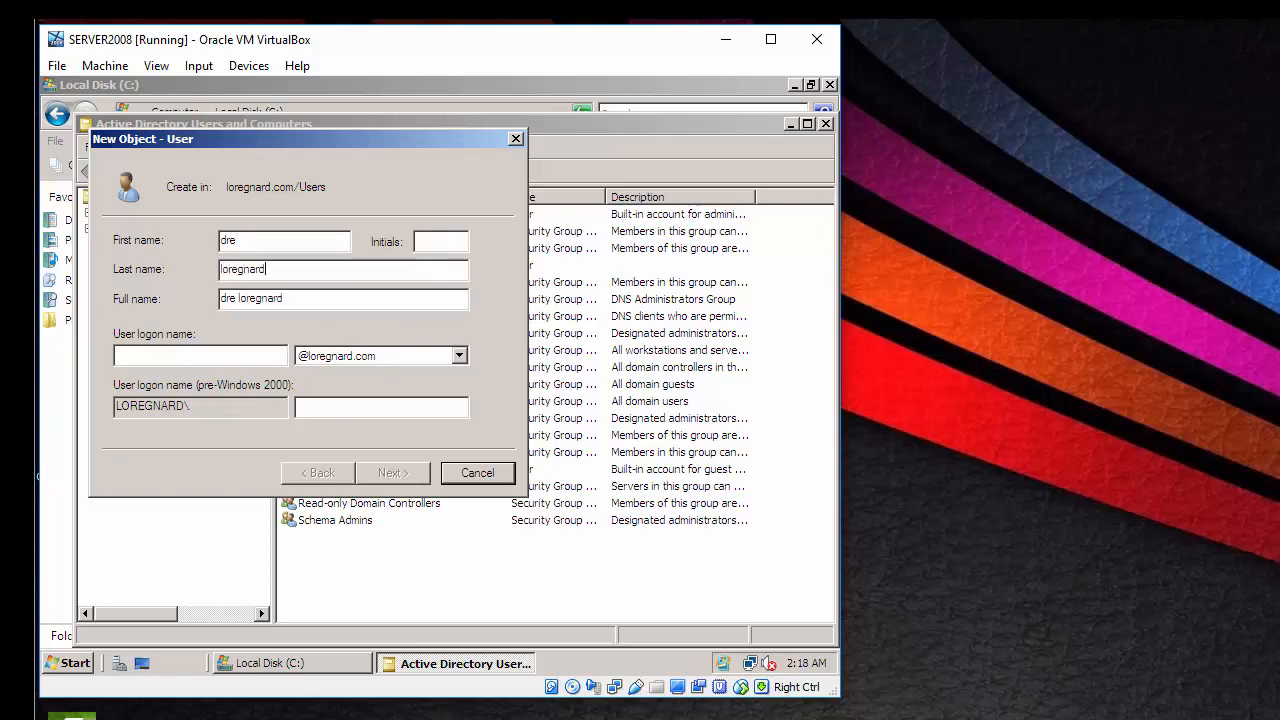
left_click(206, 358)
type("d")
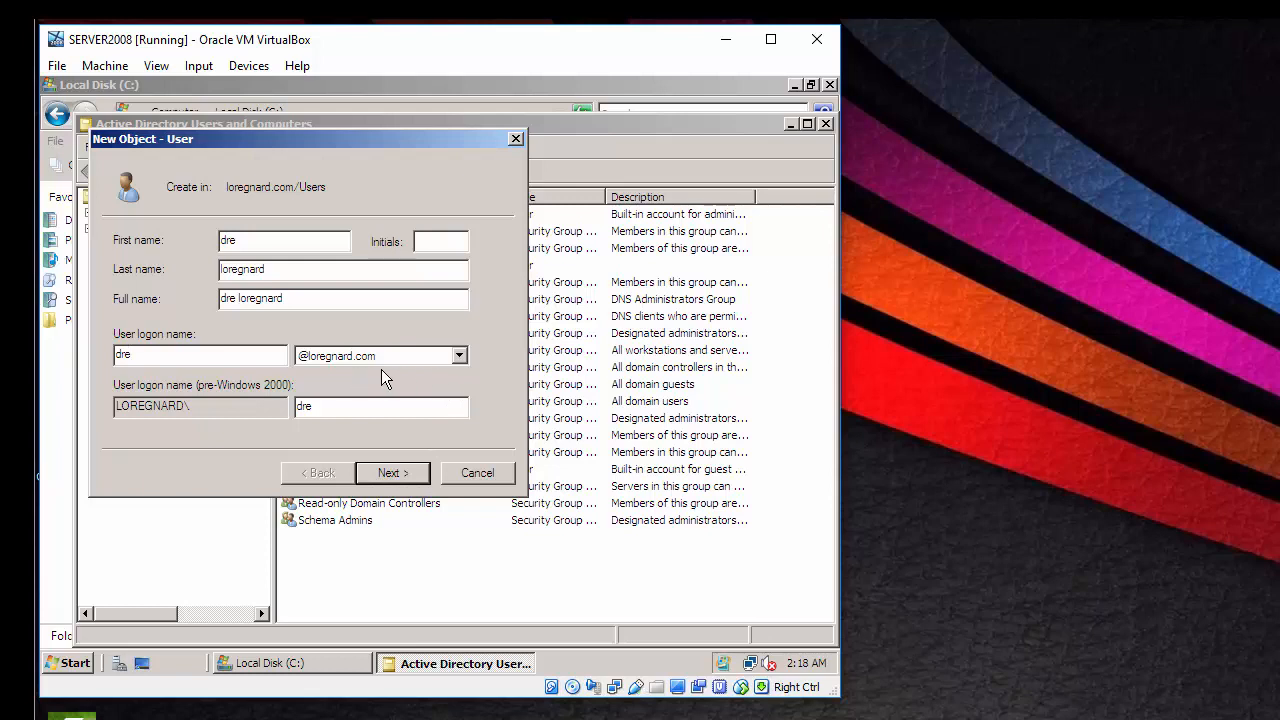
left_click(406, 476)
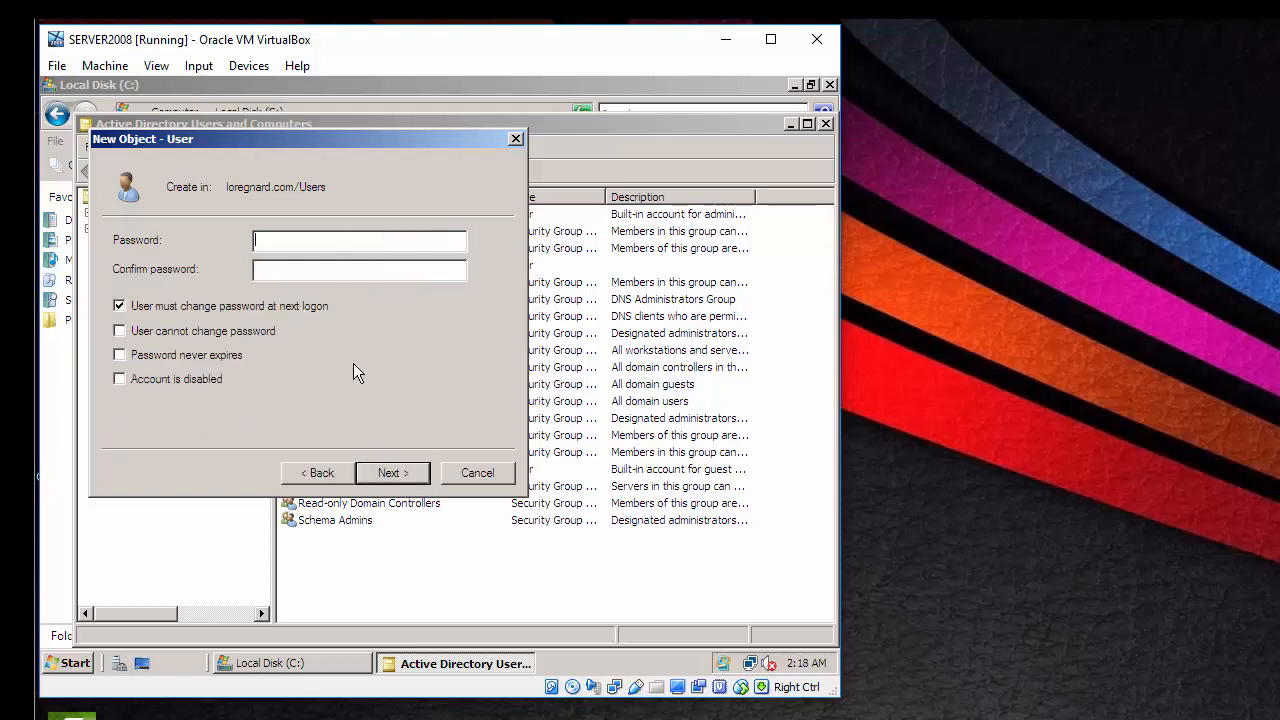
- Set and confirm the account password, marking it Password never expires
type("P@")
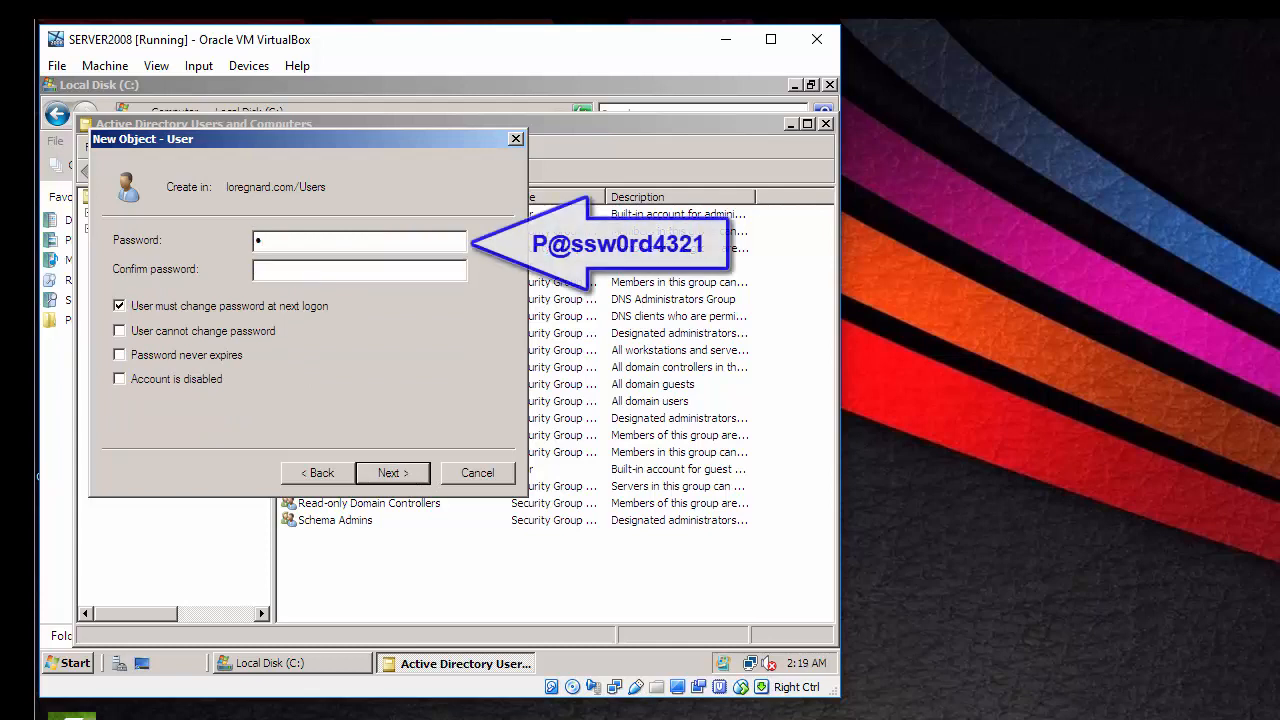
type("ssw0")
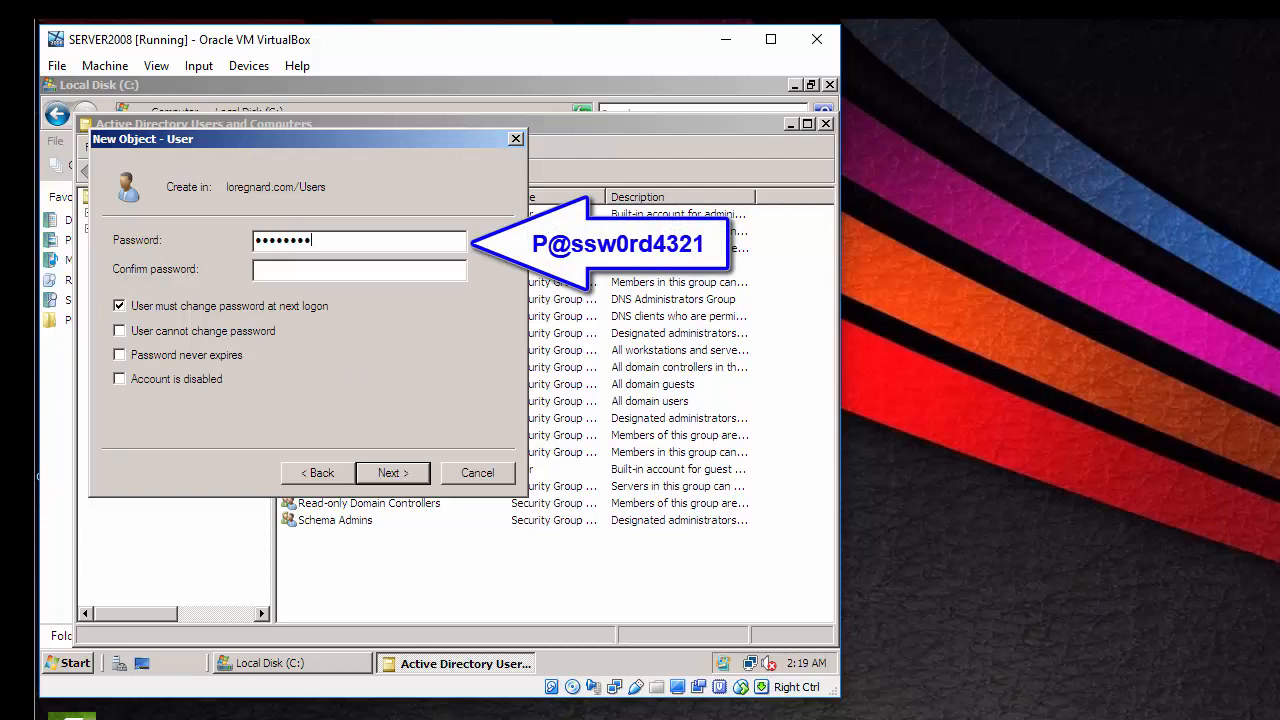
type("rd4321")
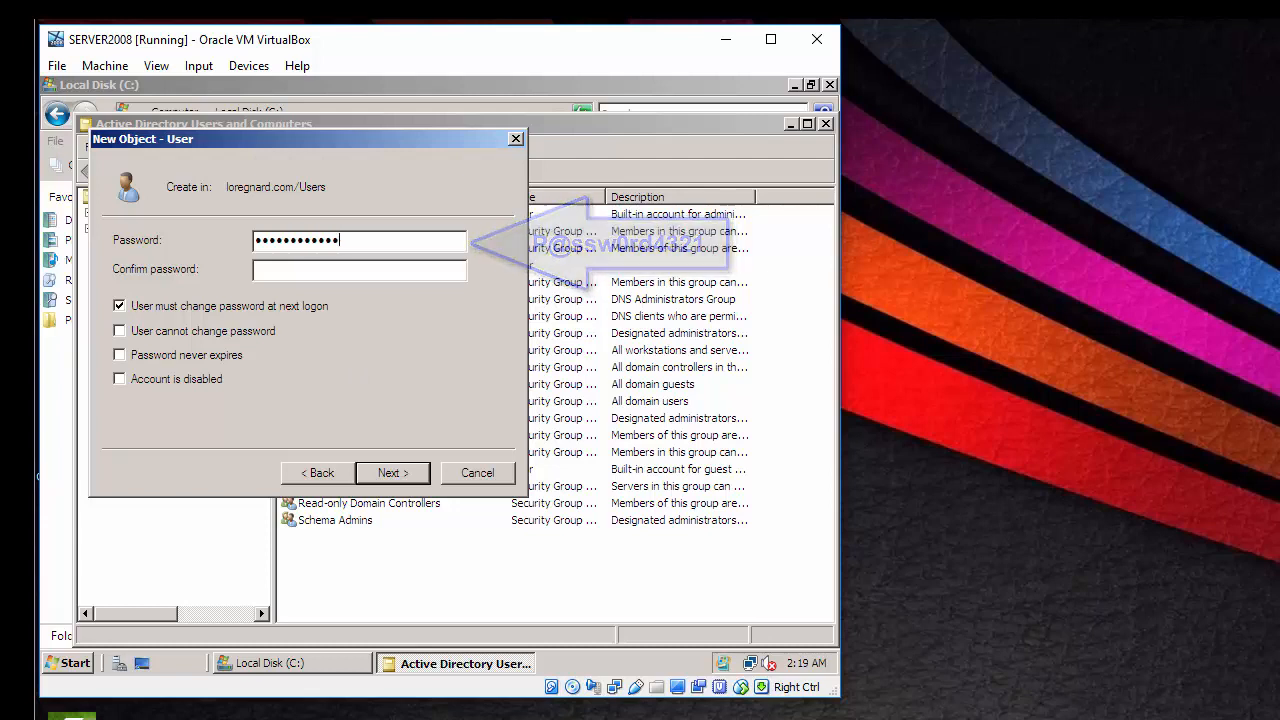
left_click(340, 270)
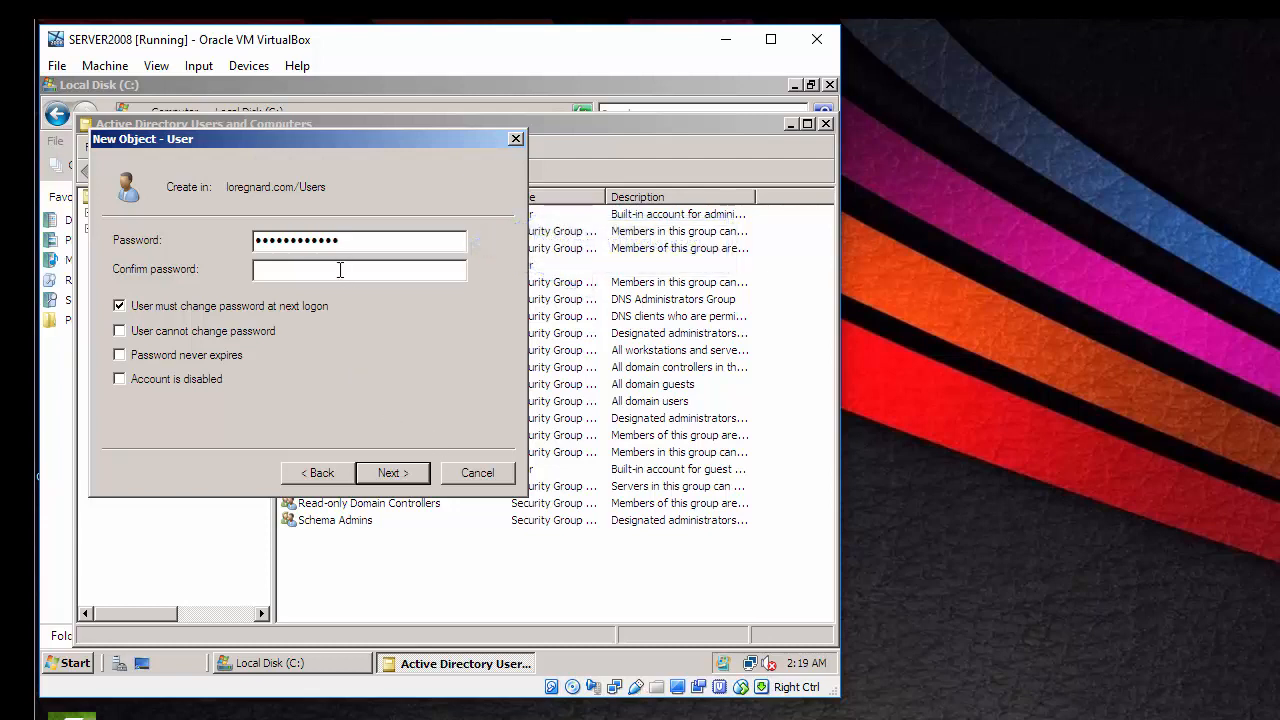
type("P")
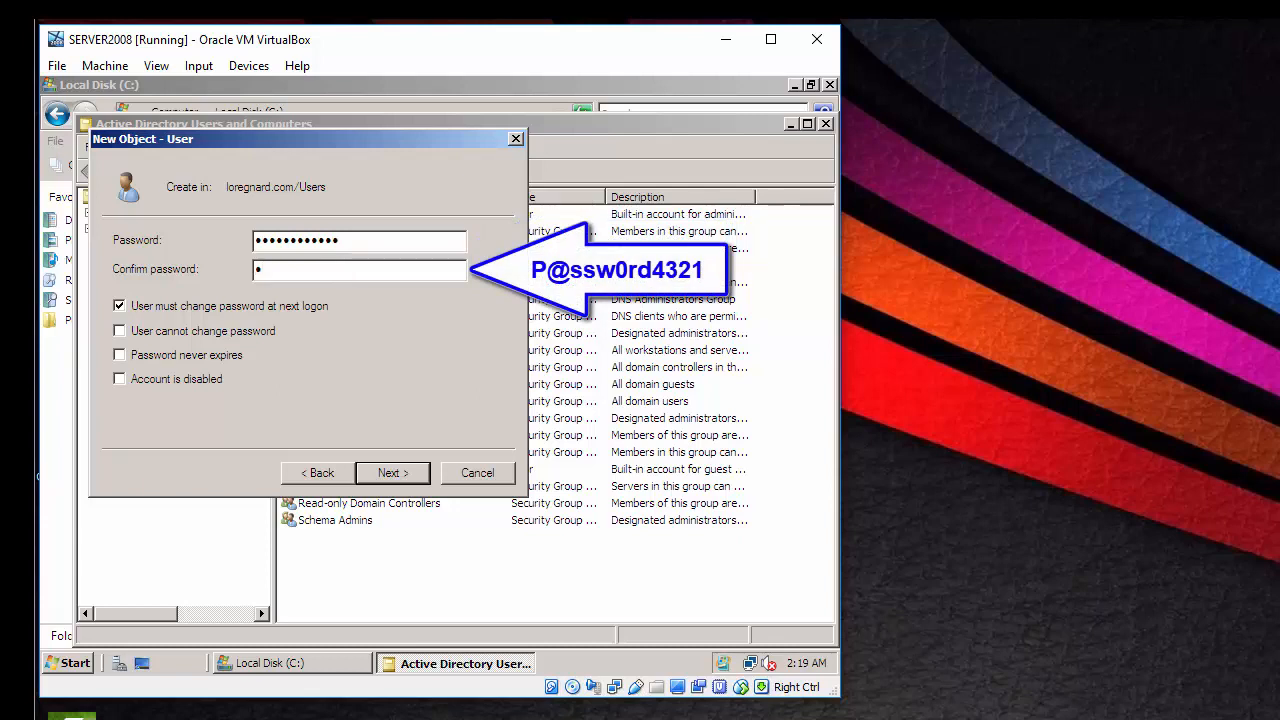
type("@ssw0rd4321")
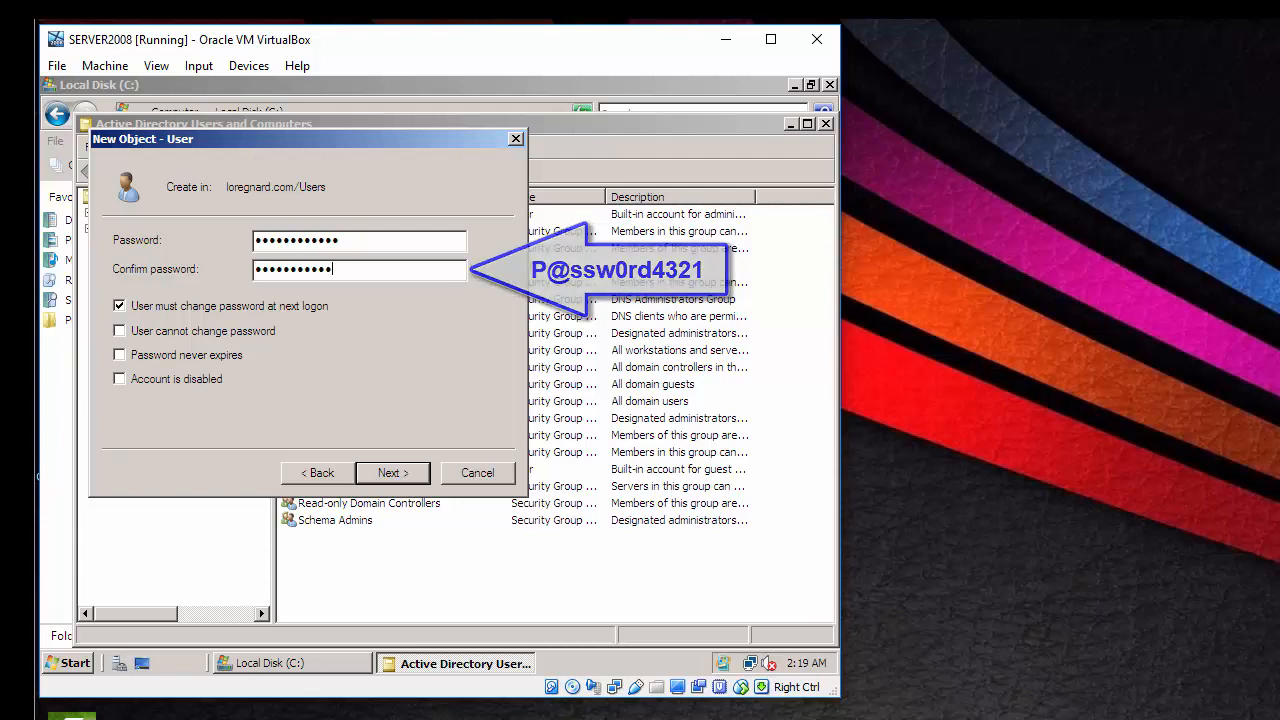
left_click(122, 356)
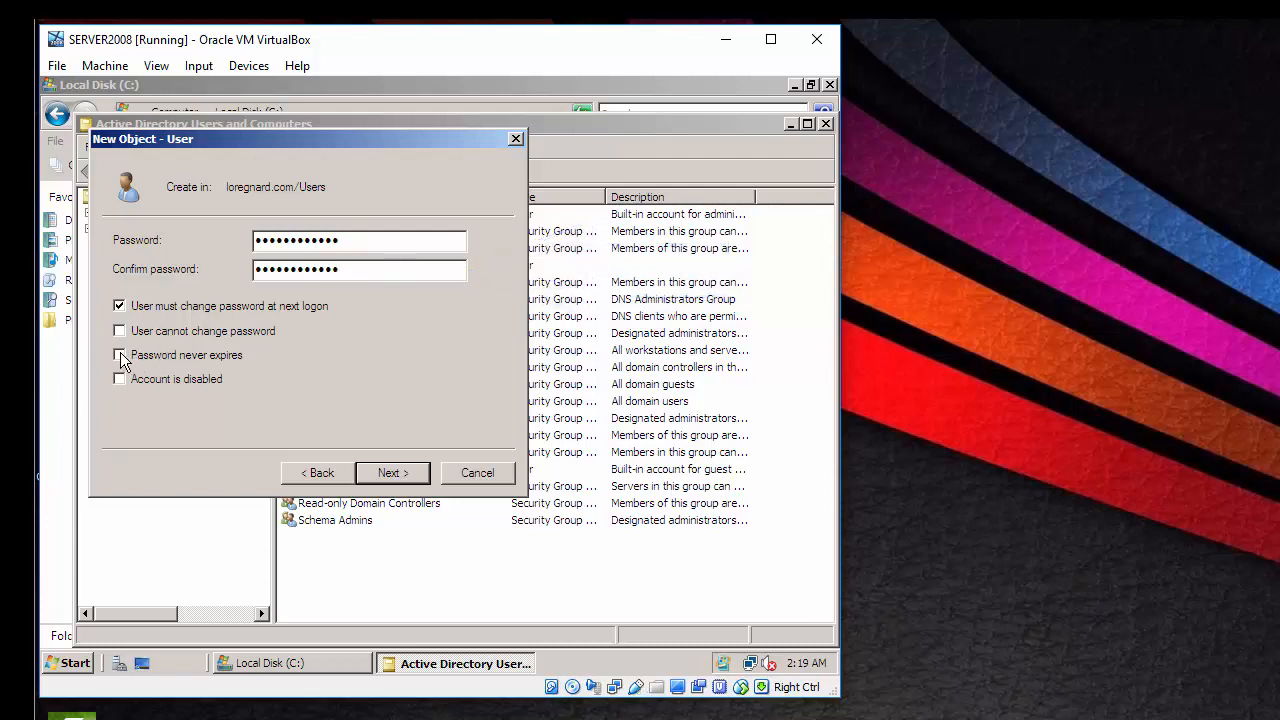
left_click(592, 436)
left_click(410, 475)
- Finish creating the user and set its profile path to \\SERVERROGER\Roaming\%username%, then apply
left_click(400, 474)
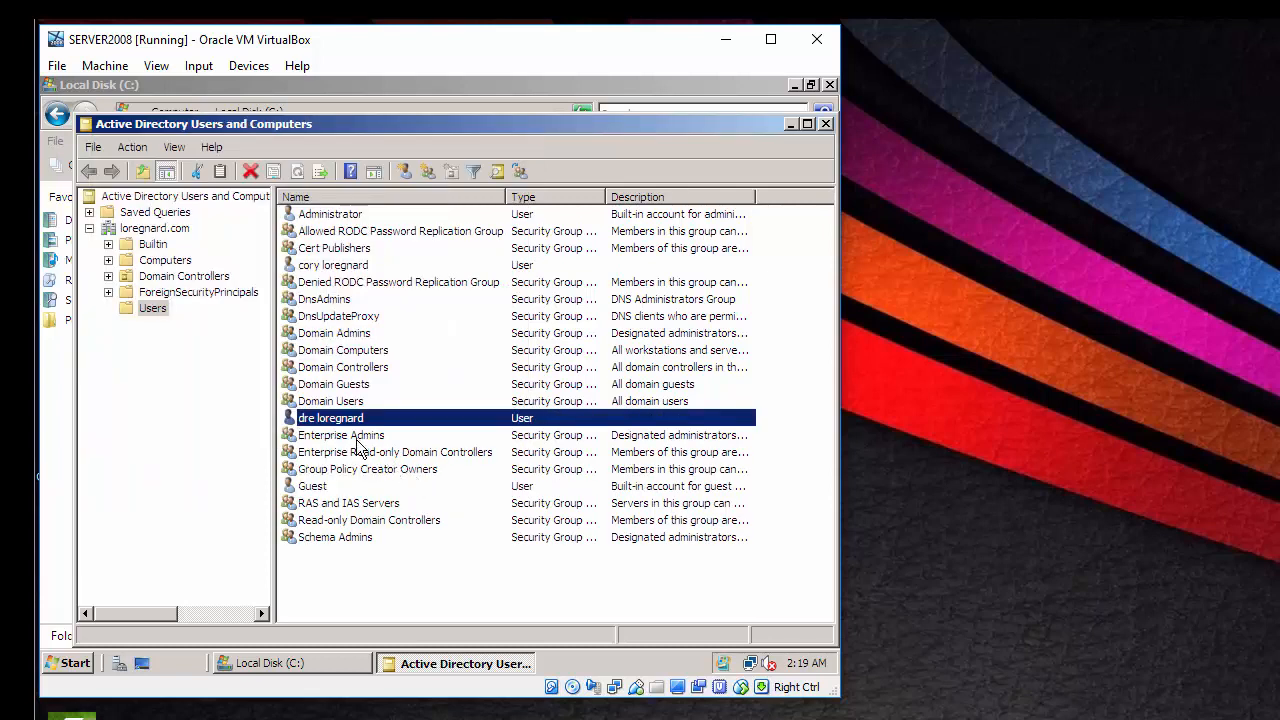
right_click(346, 419)
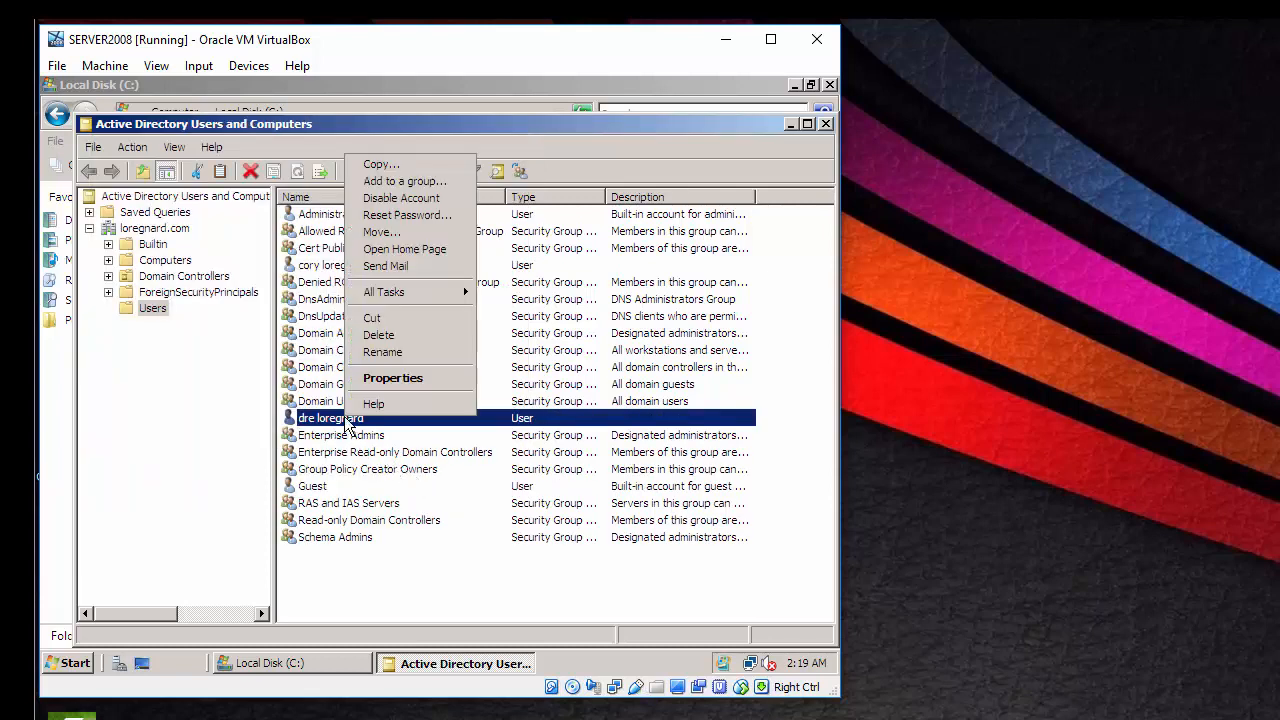
left_click(392, 379)
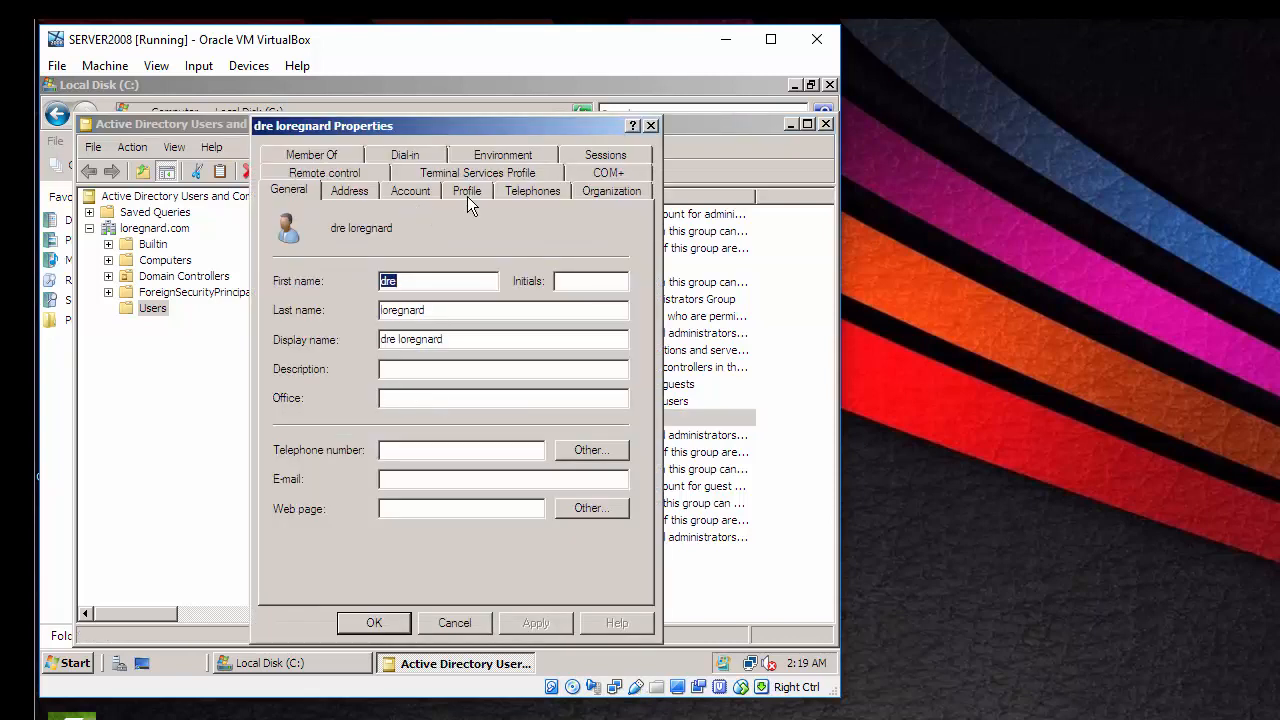
left_click(467, 191)
left_click(450, 242)
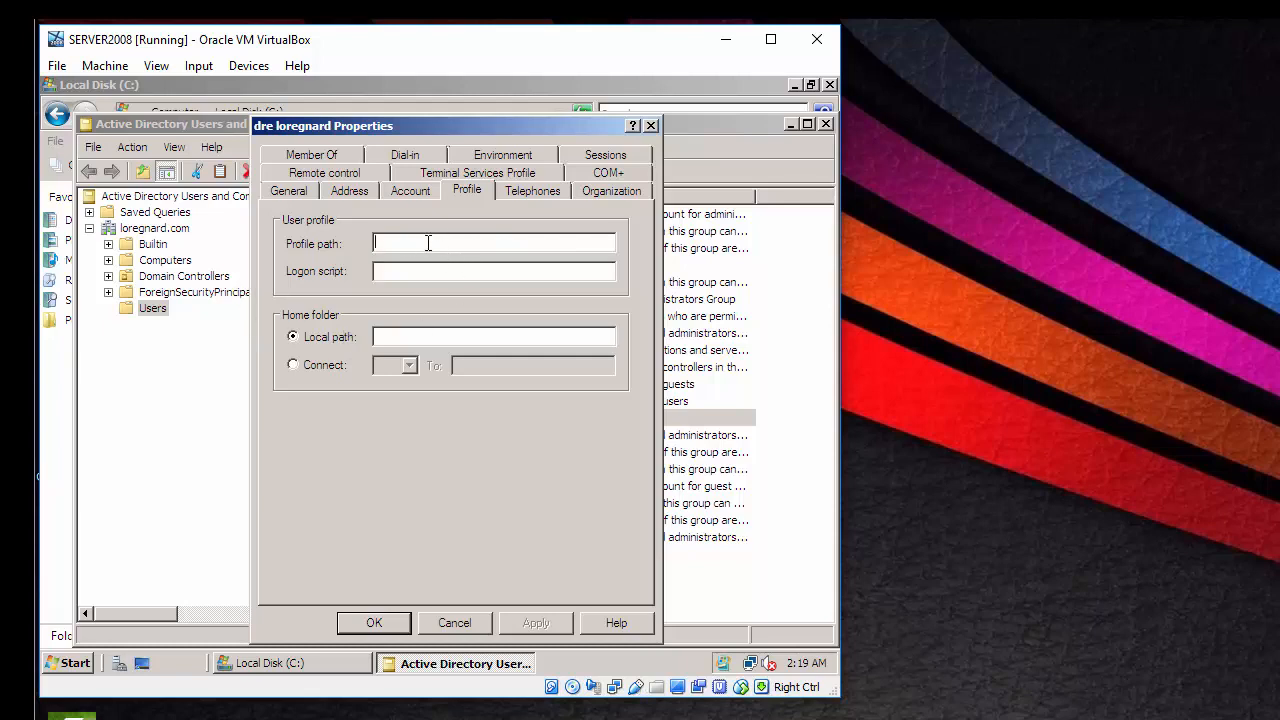
right_click(428, 243)
left_click(462, 315)
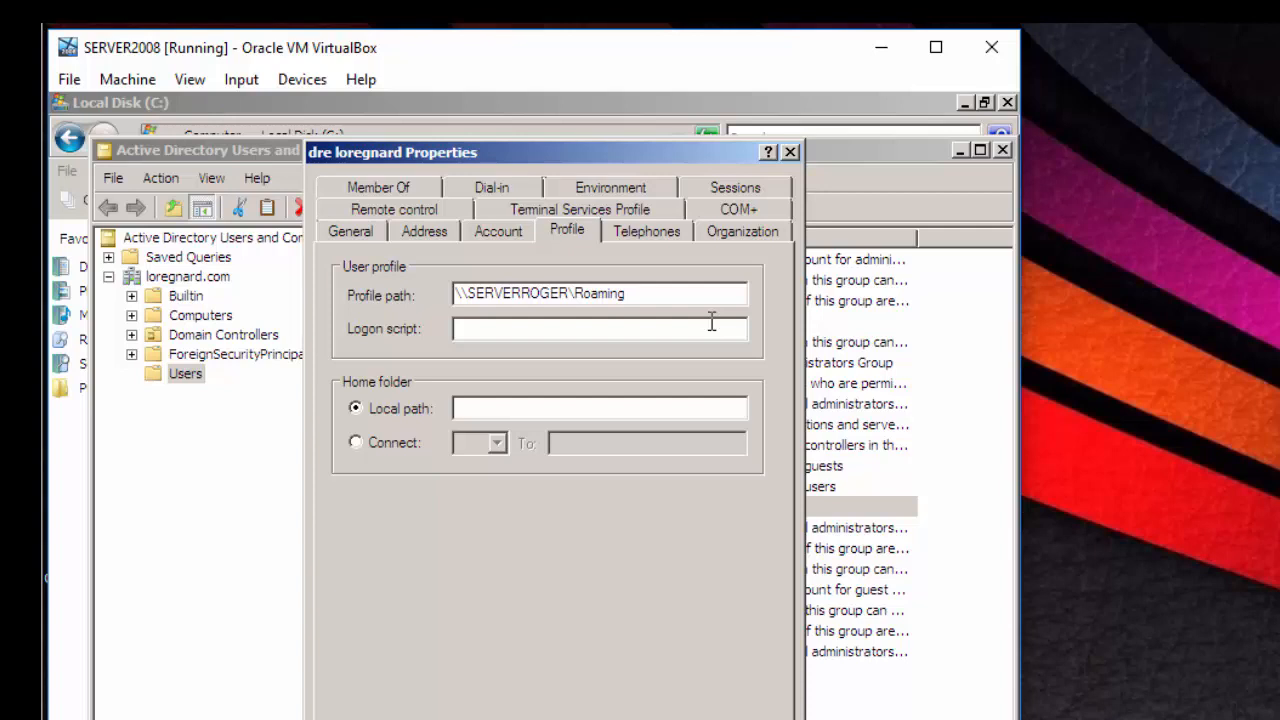
type("\\%username%")
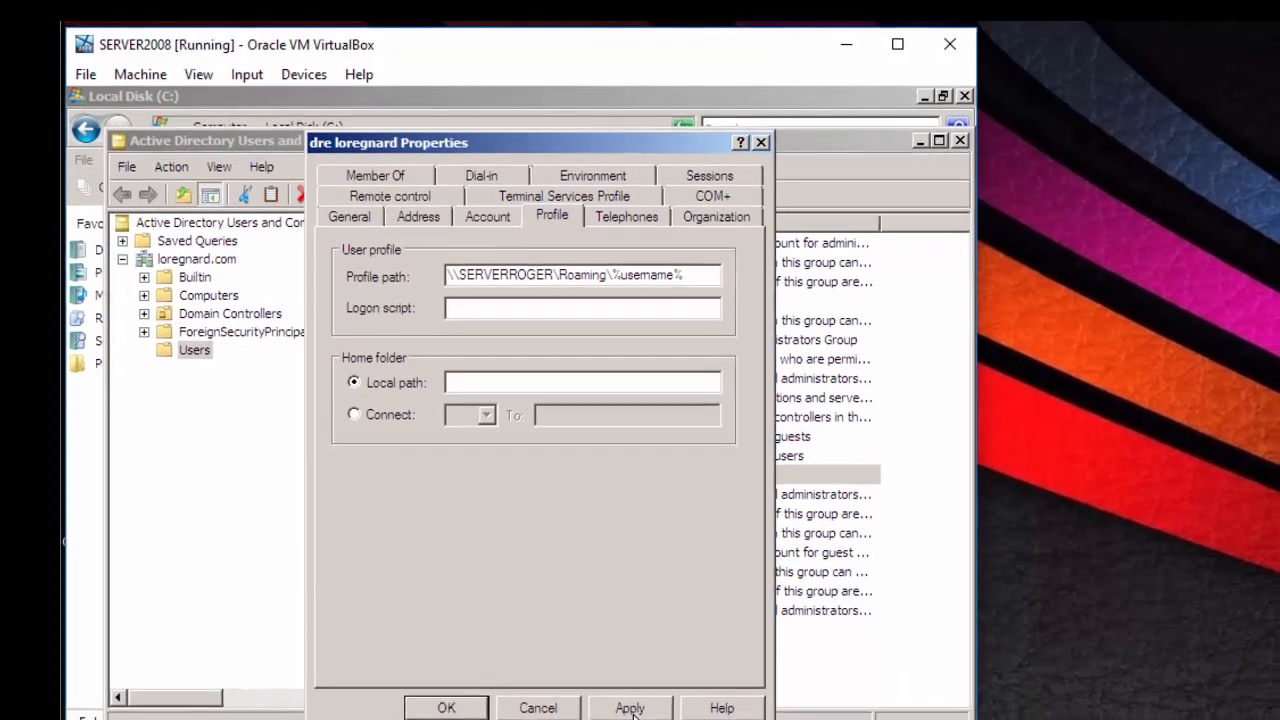
left_click(624, 711)
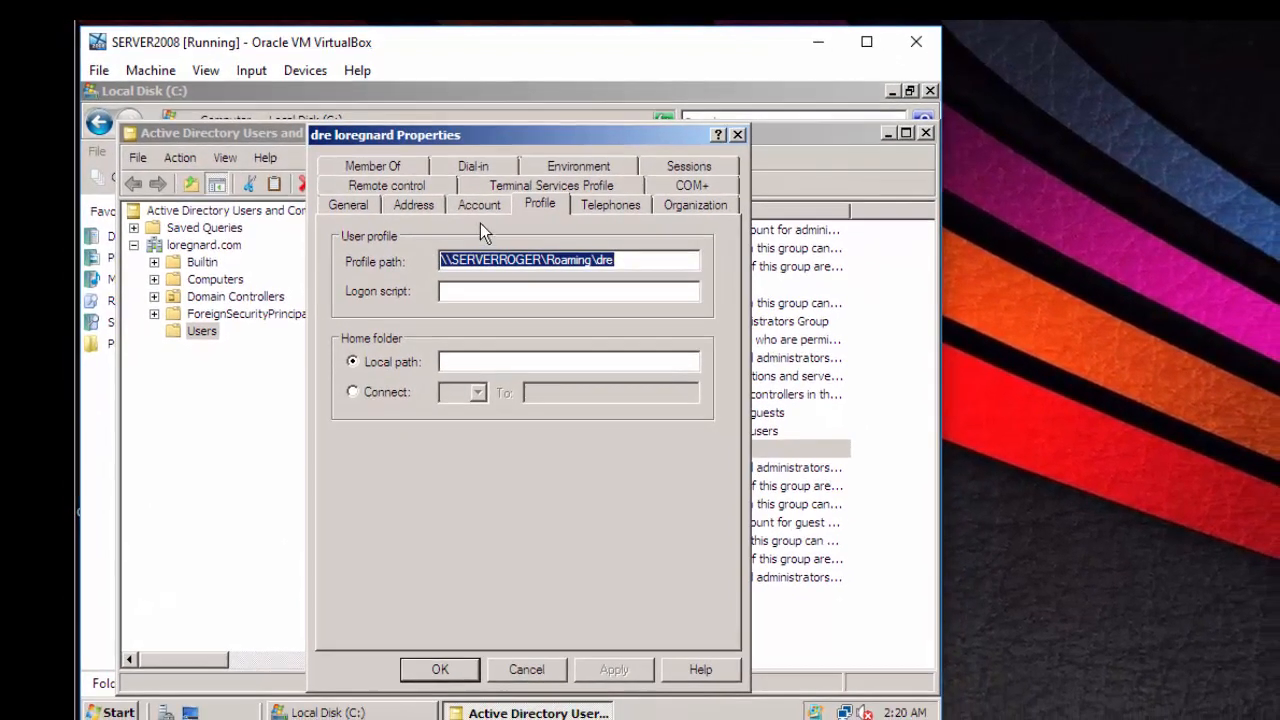
- Review the Account, Address and General tabs, then save and close the user properties
left_click(476, 206)
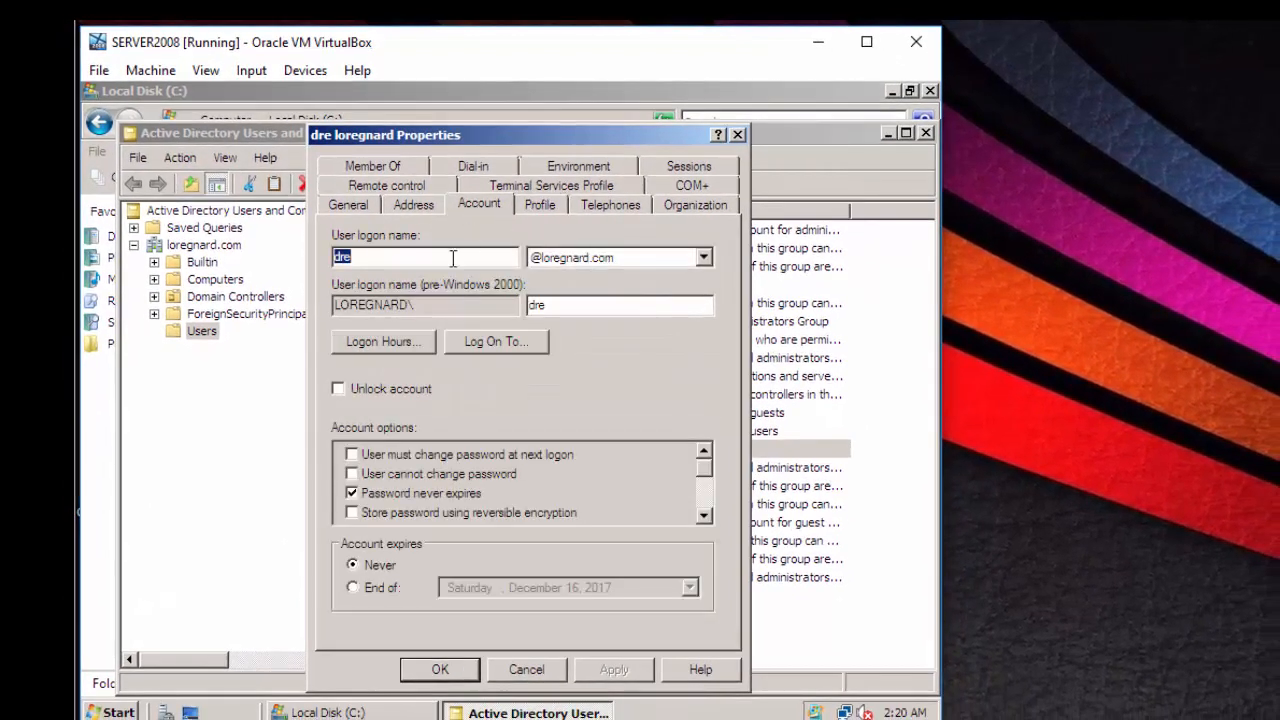
left_click(420, 207)
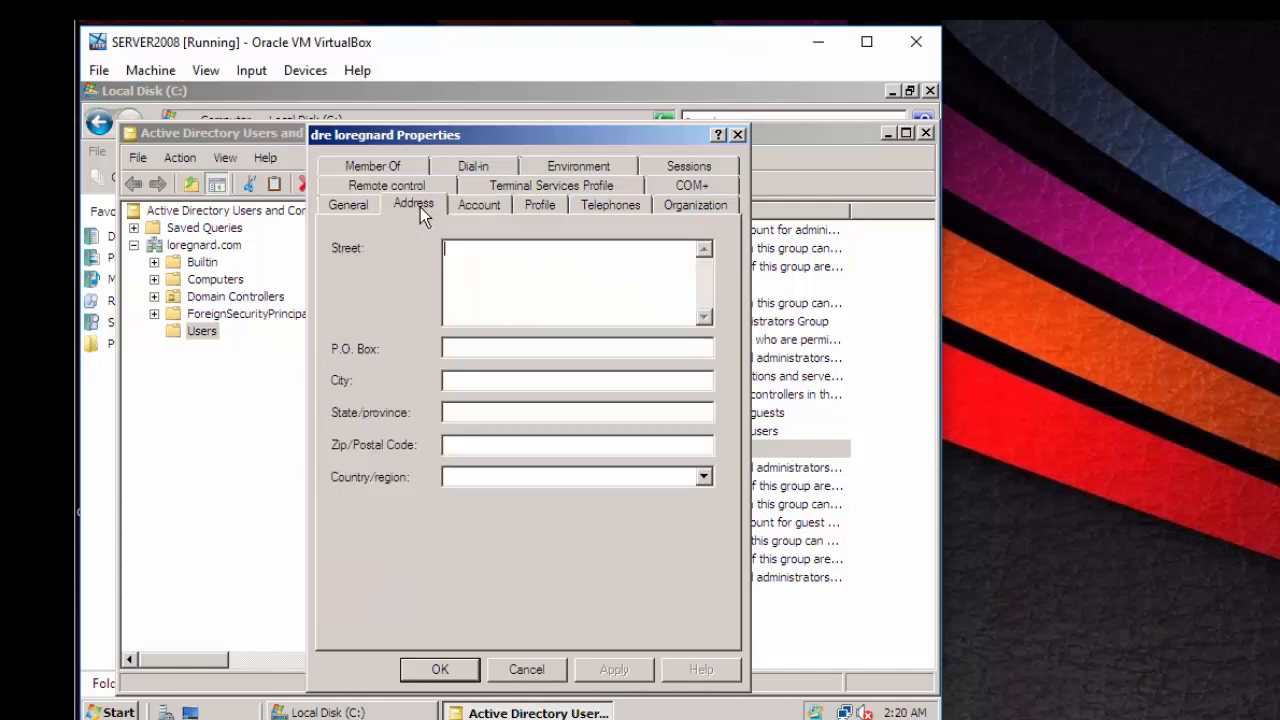
left_click(347, 209)
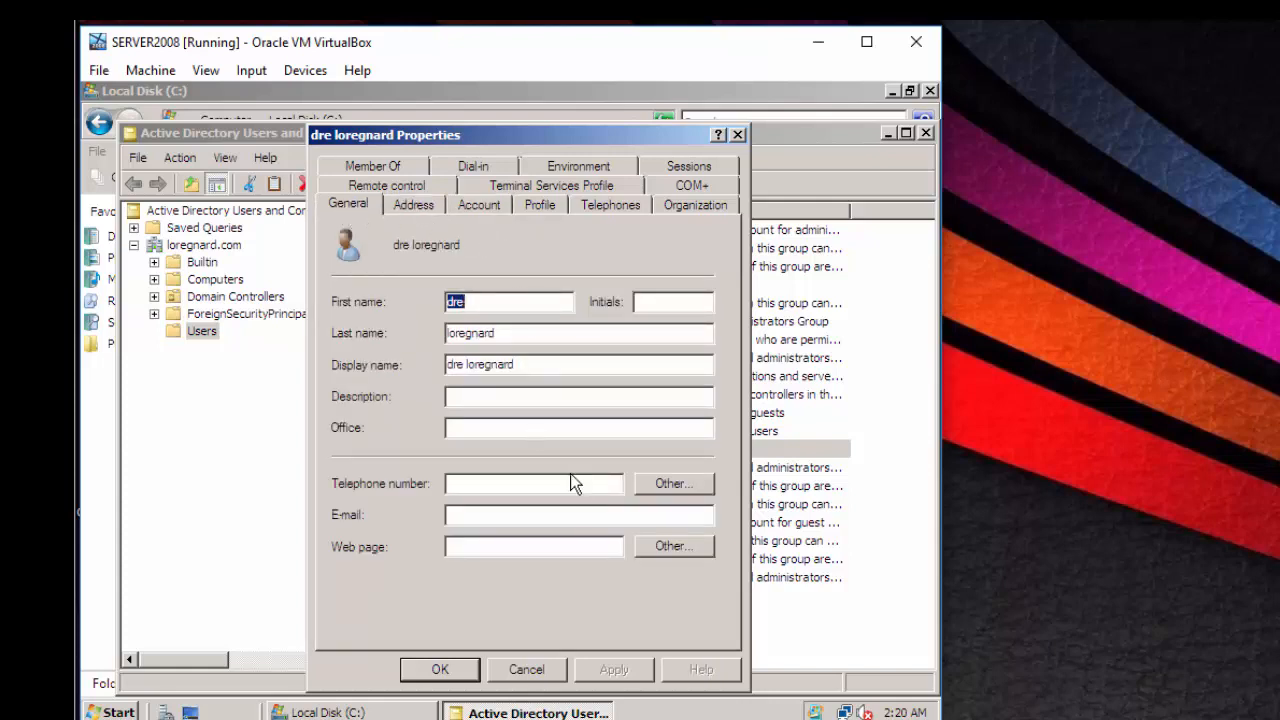
left_click(535, 213)
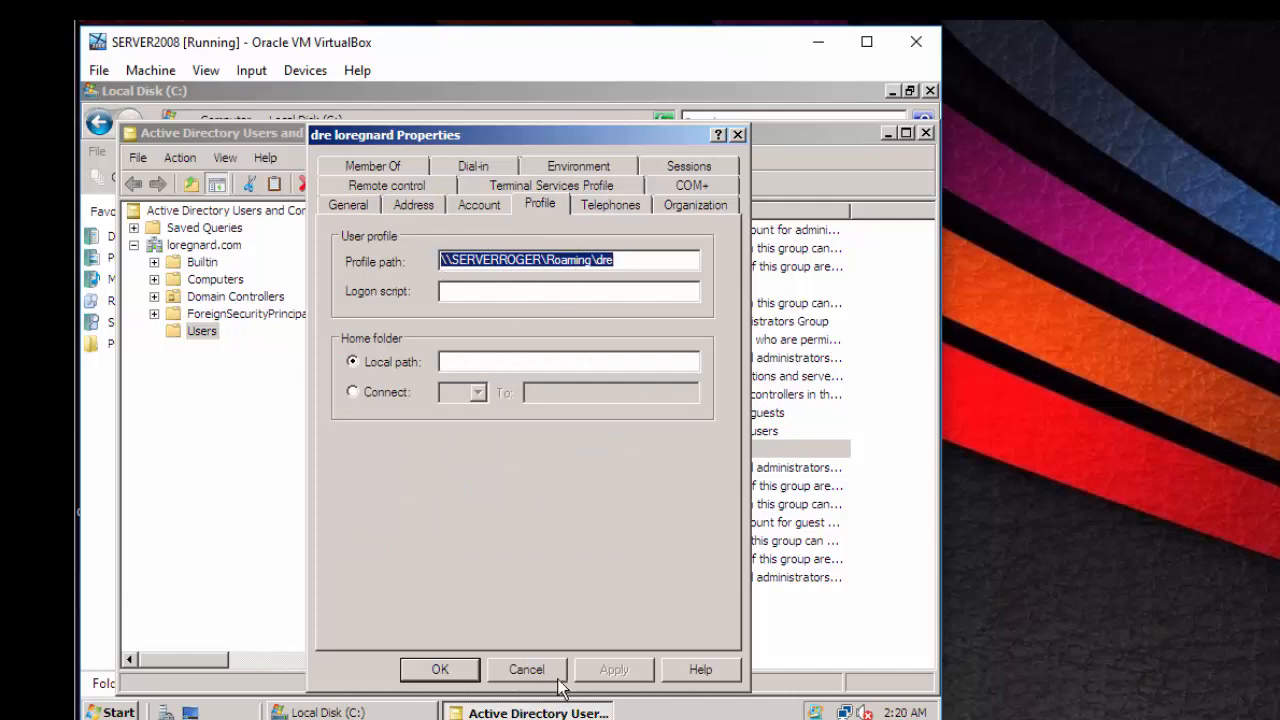
left_click(452, 668)
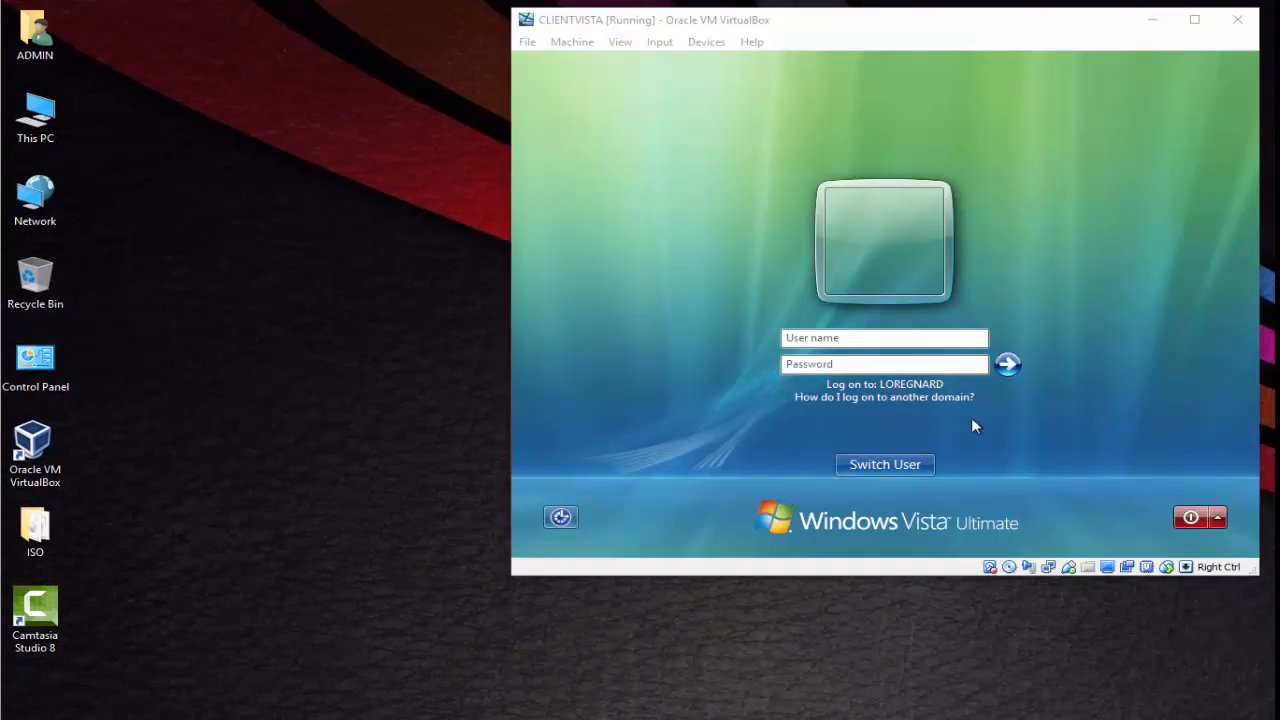
- Log on at the CLIENTVISTA screen with the new domain user's name and password
left_click(934, 340)
type("dre")
key("Tab")
type("••")
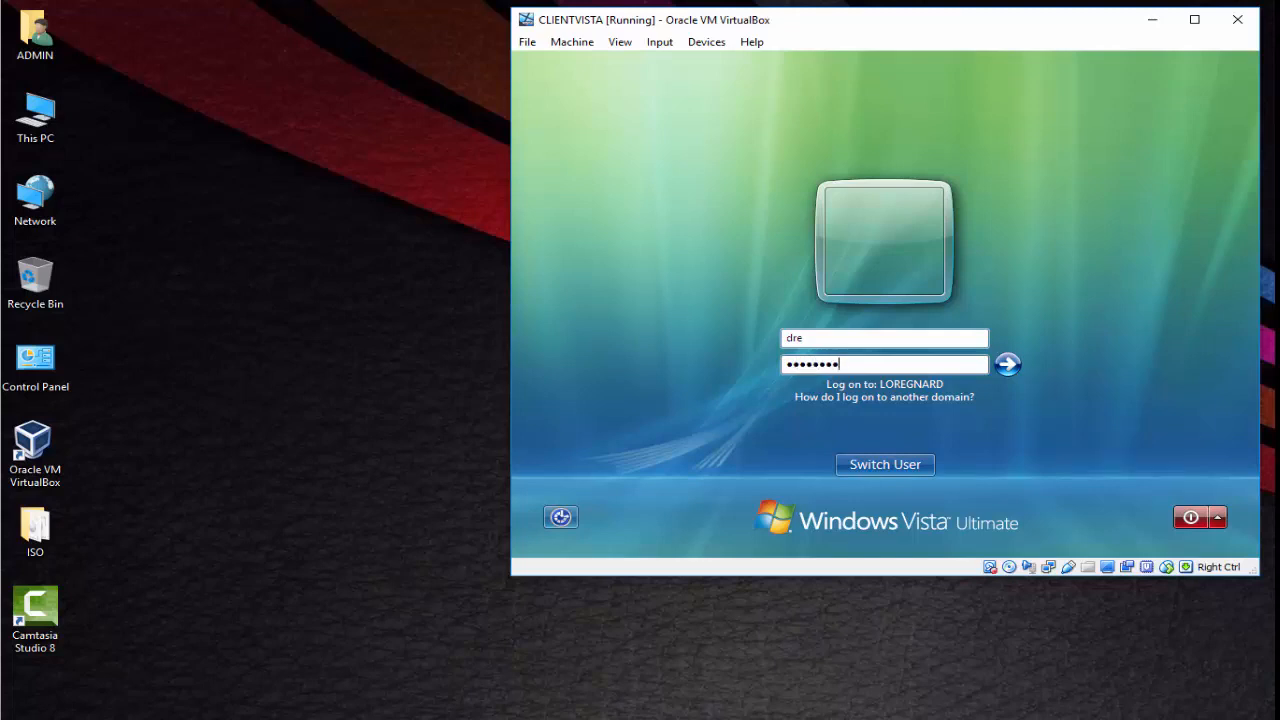
type("••••••••••")
key("Return")
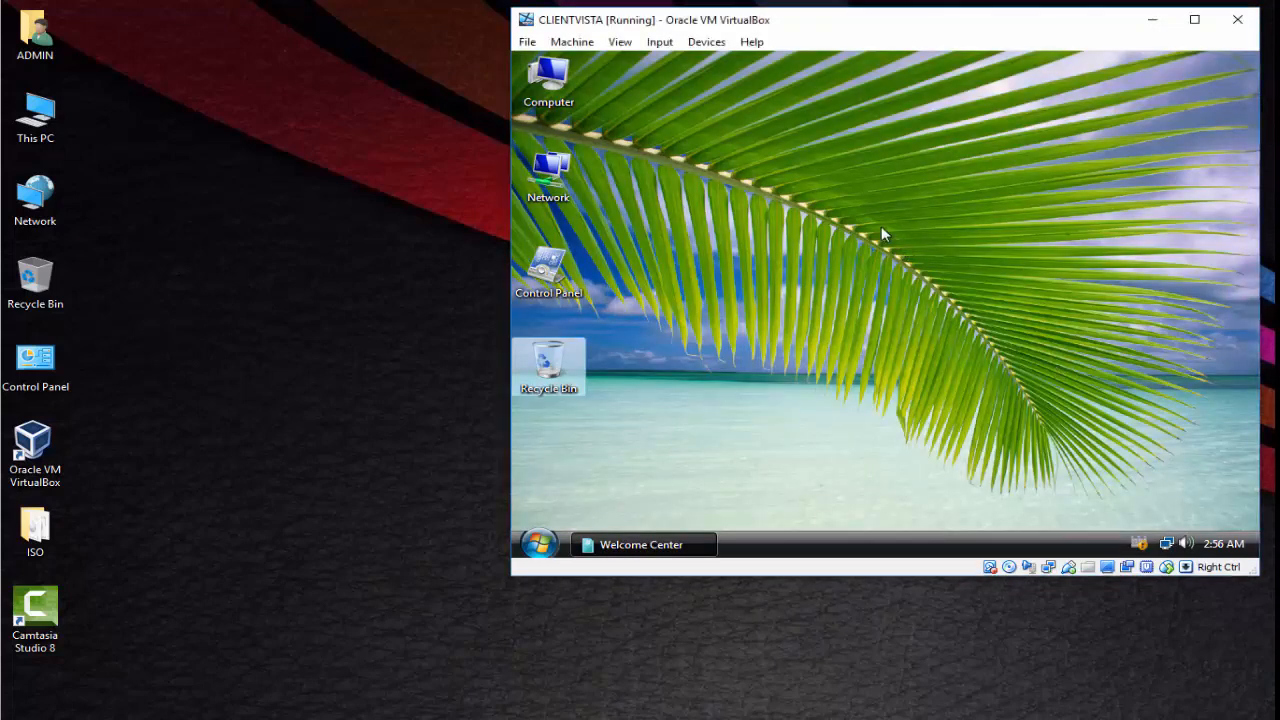
- Change the Vista desktop background to a solid white colour and close Personalization
right_click(881, 226)
left_click(960, 369)
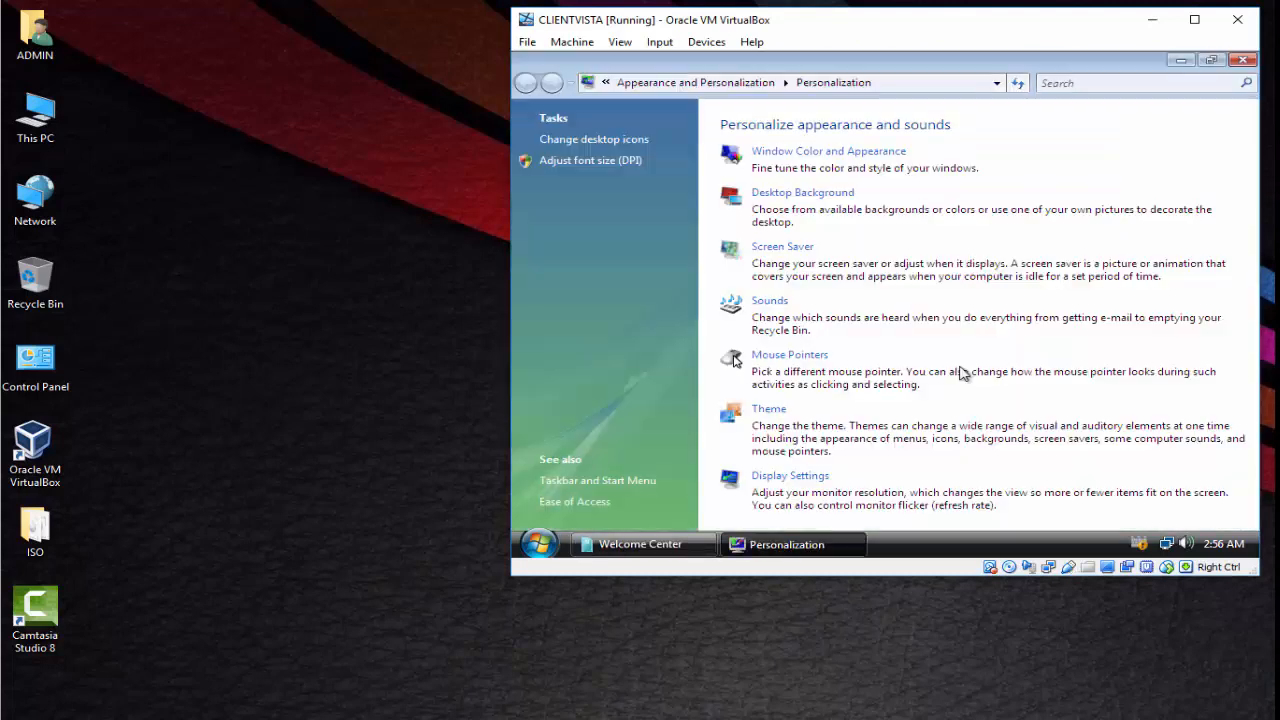
left_click(830, 193)
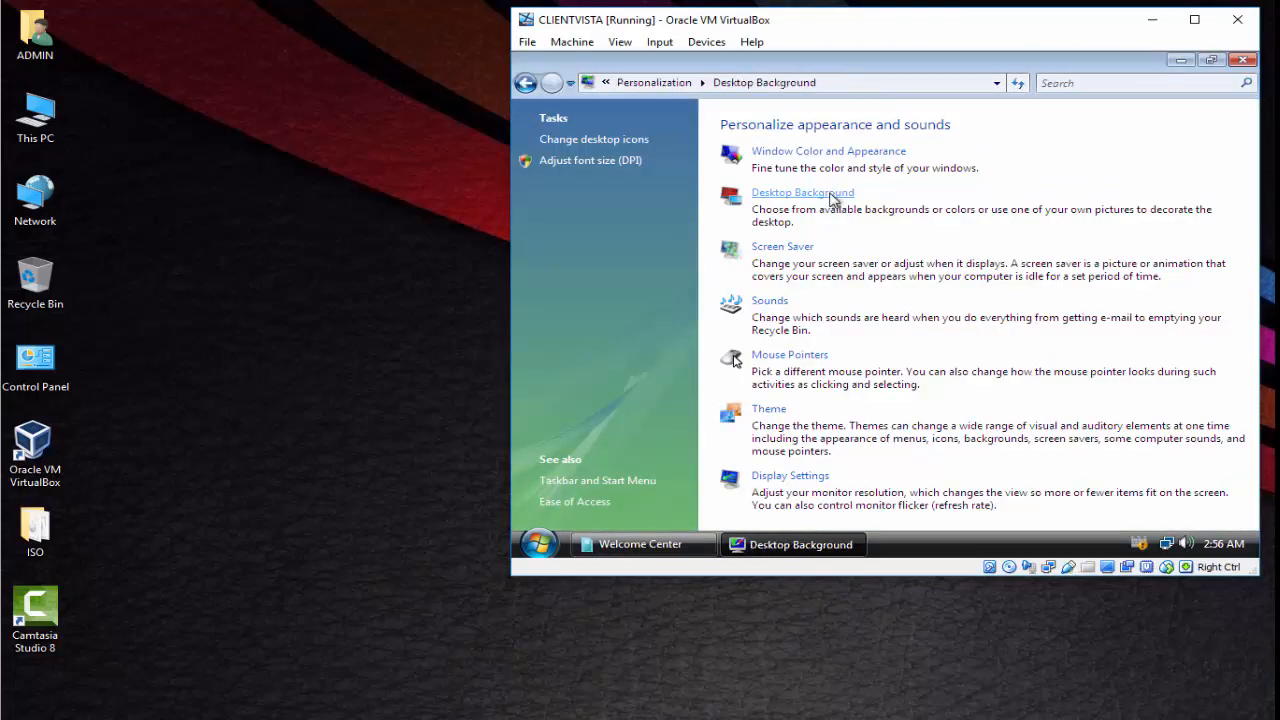
left_click(919, 186)
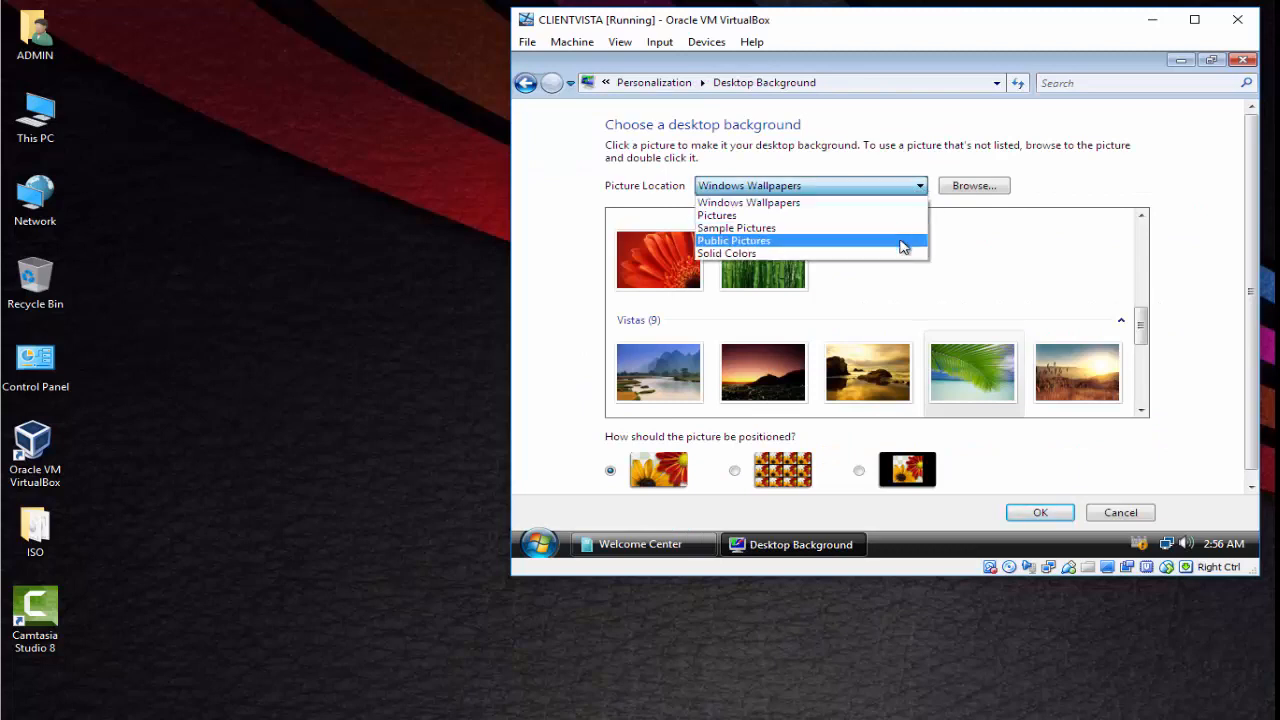
left_click(904, 254)
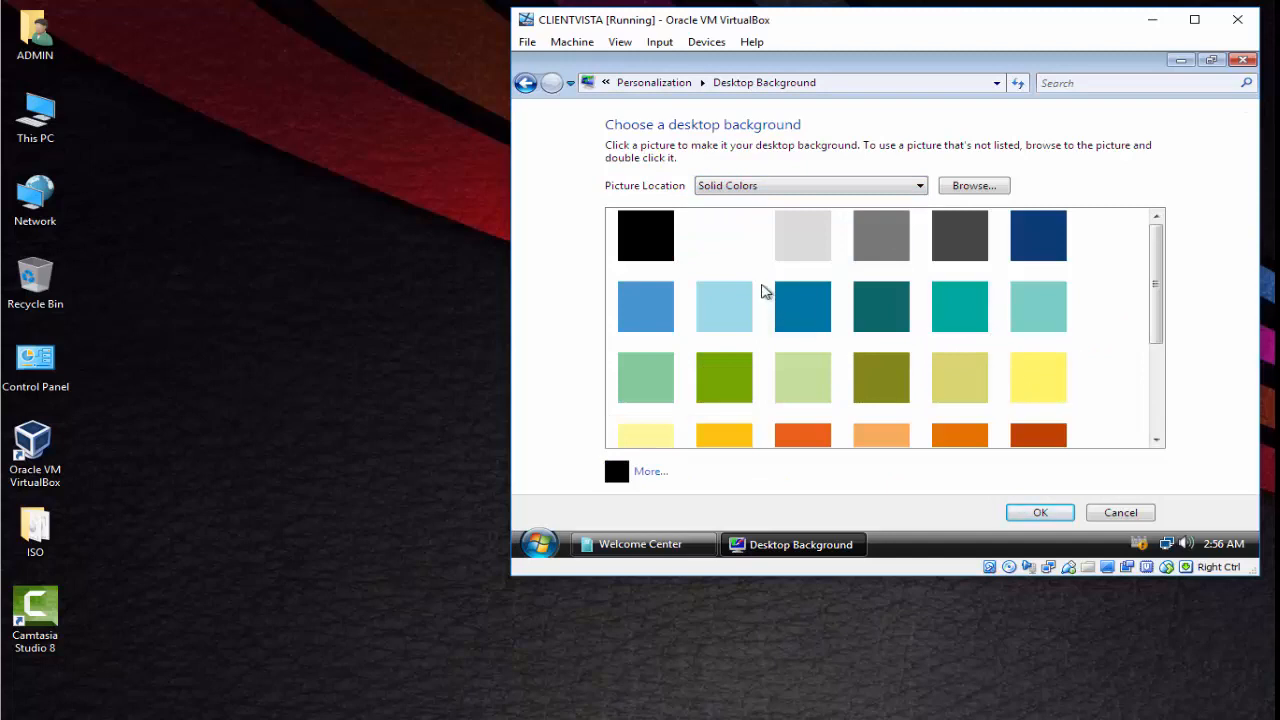
left_click(744, 252)
left_click(1062, 512)
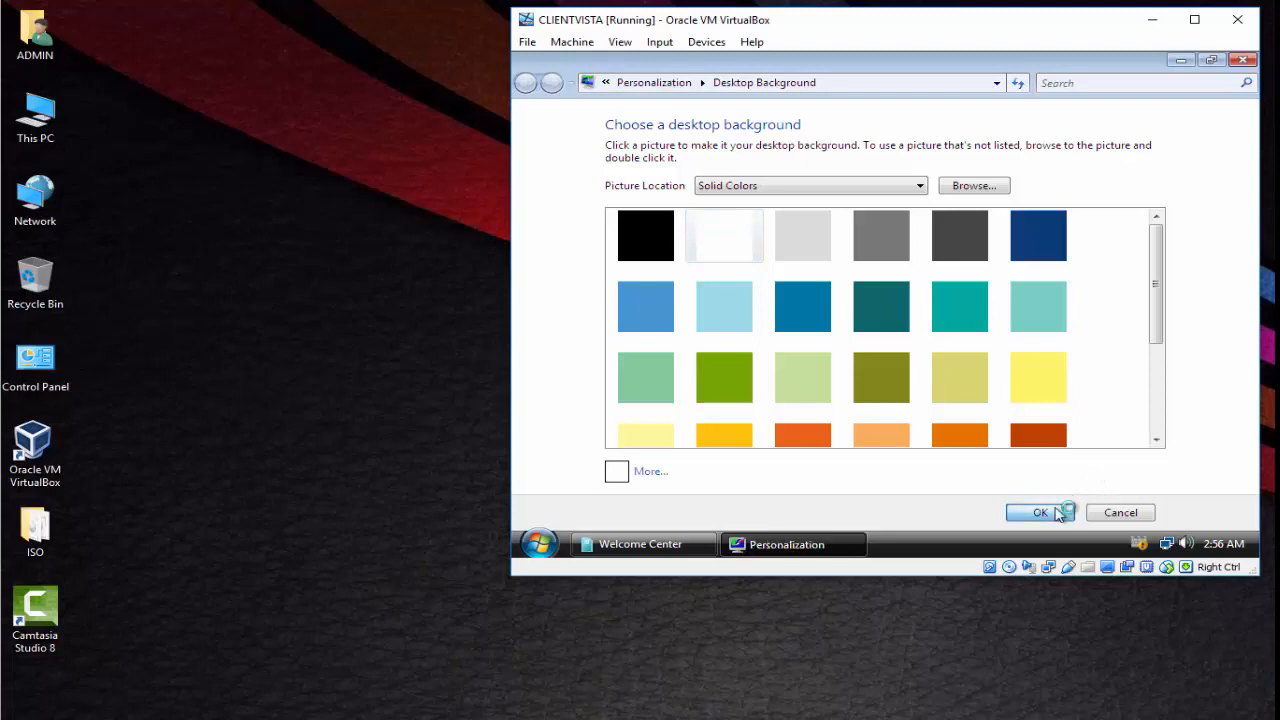
left_click(1242, 60)
- Create a new desktop folder and rename it test123
right_click(831, 236)
mouse_move(900, 349)
left_click(1032, 349)
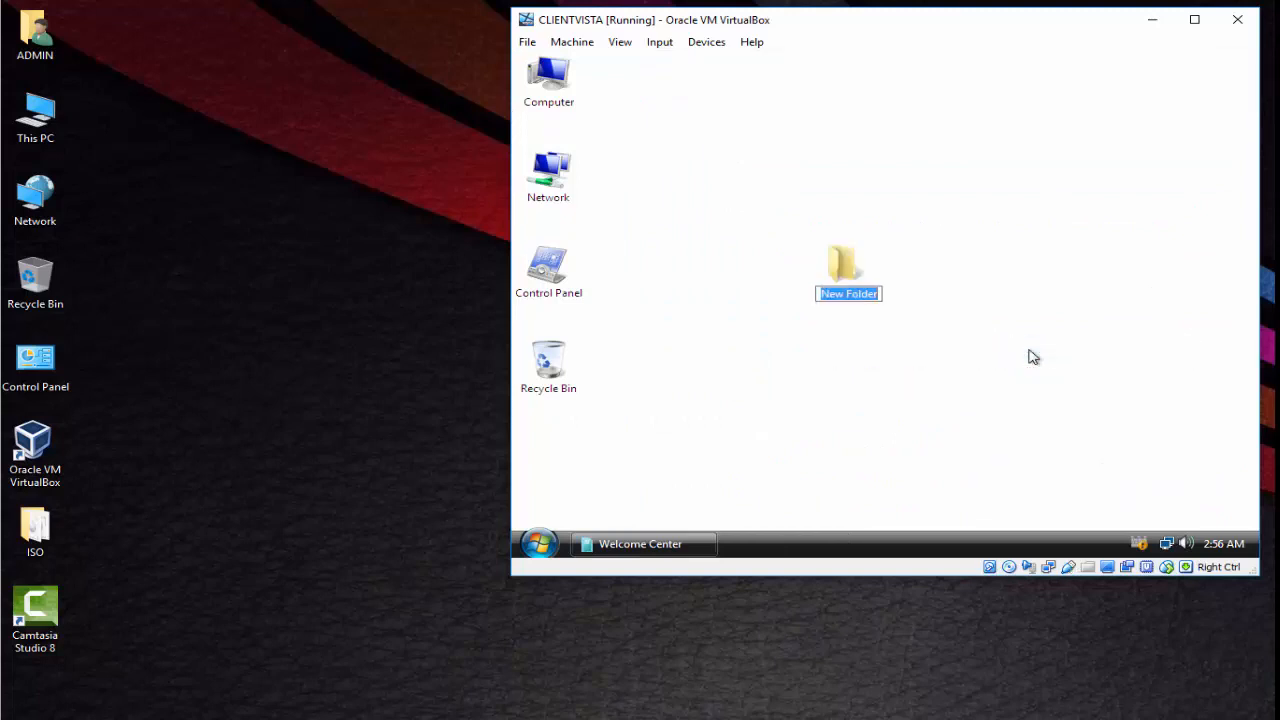
key("Return")
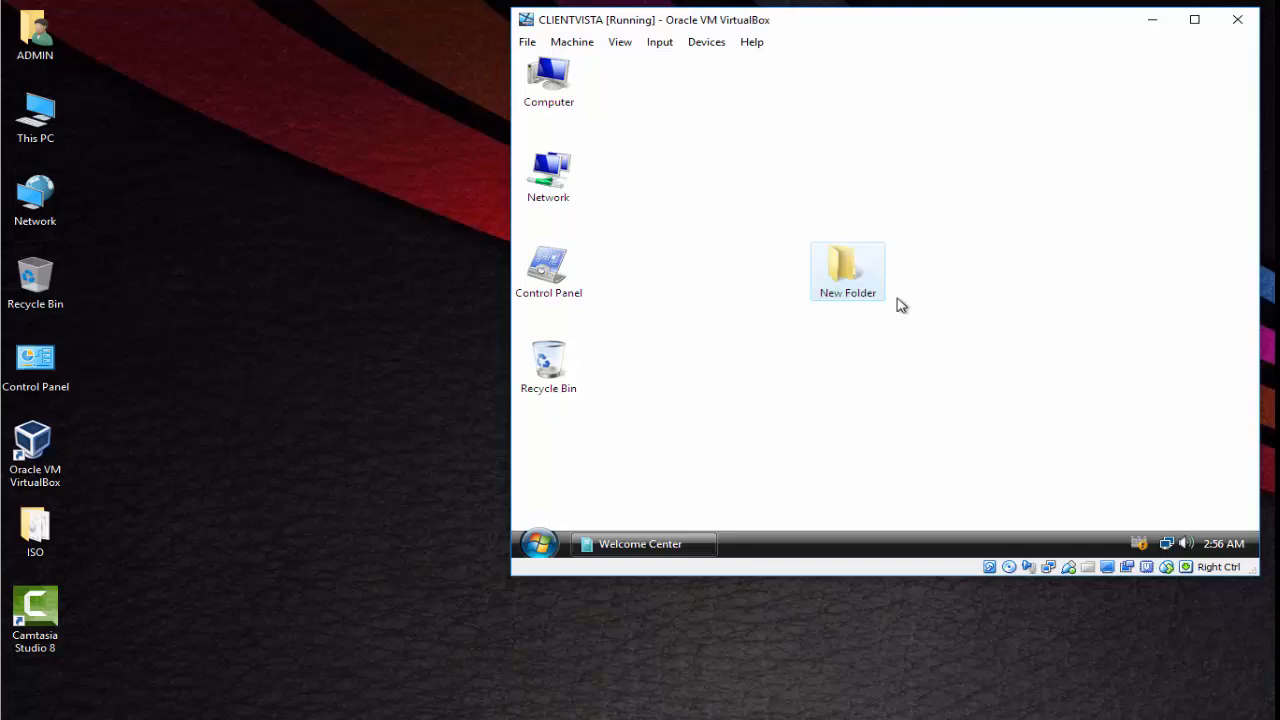
left_click(849, 296)
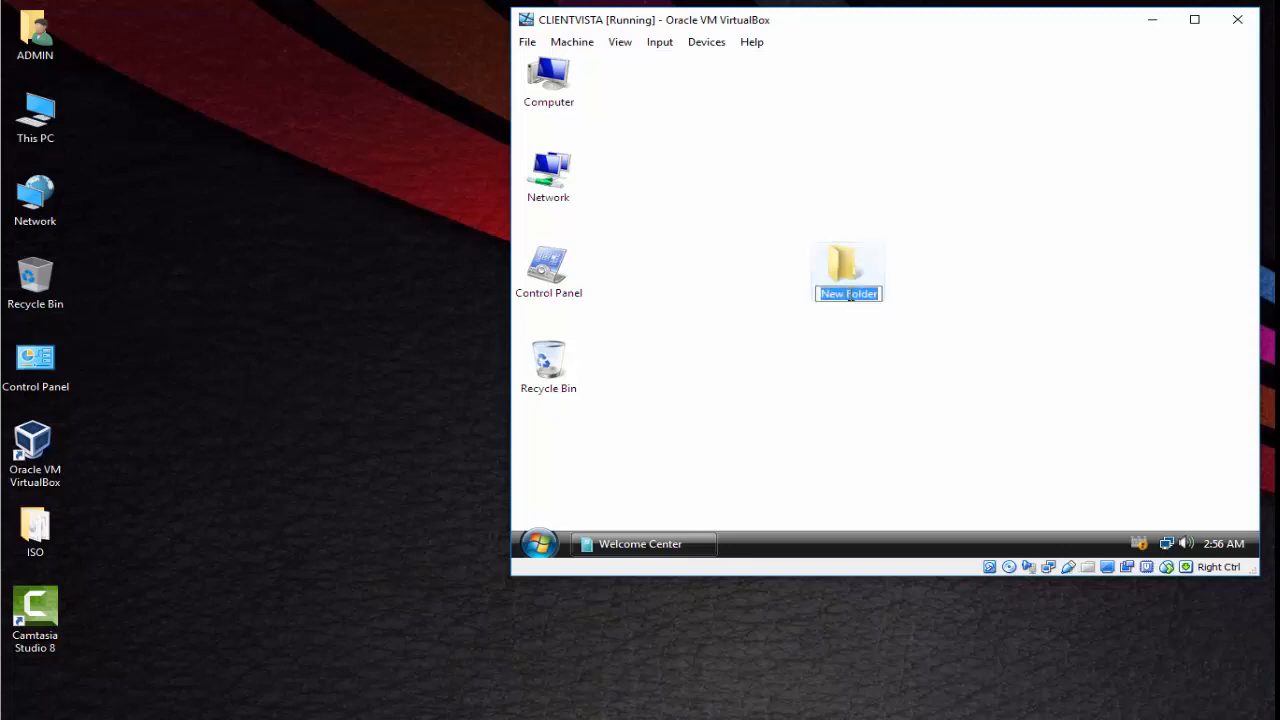
type("test123")
key("Return")
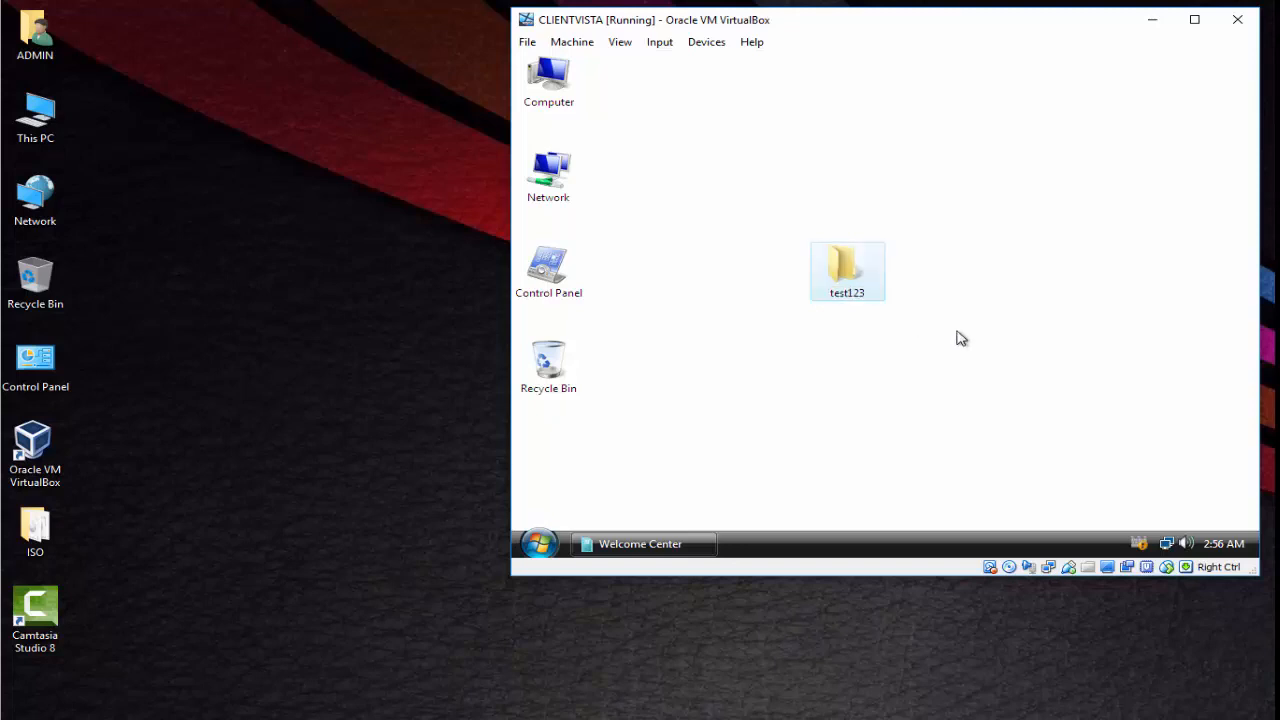
- Log off the Vista session from the Start menu
left_click(540, 546)
left_click(869, 514)
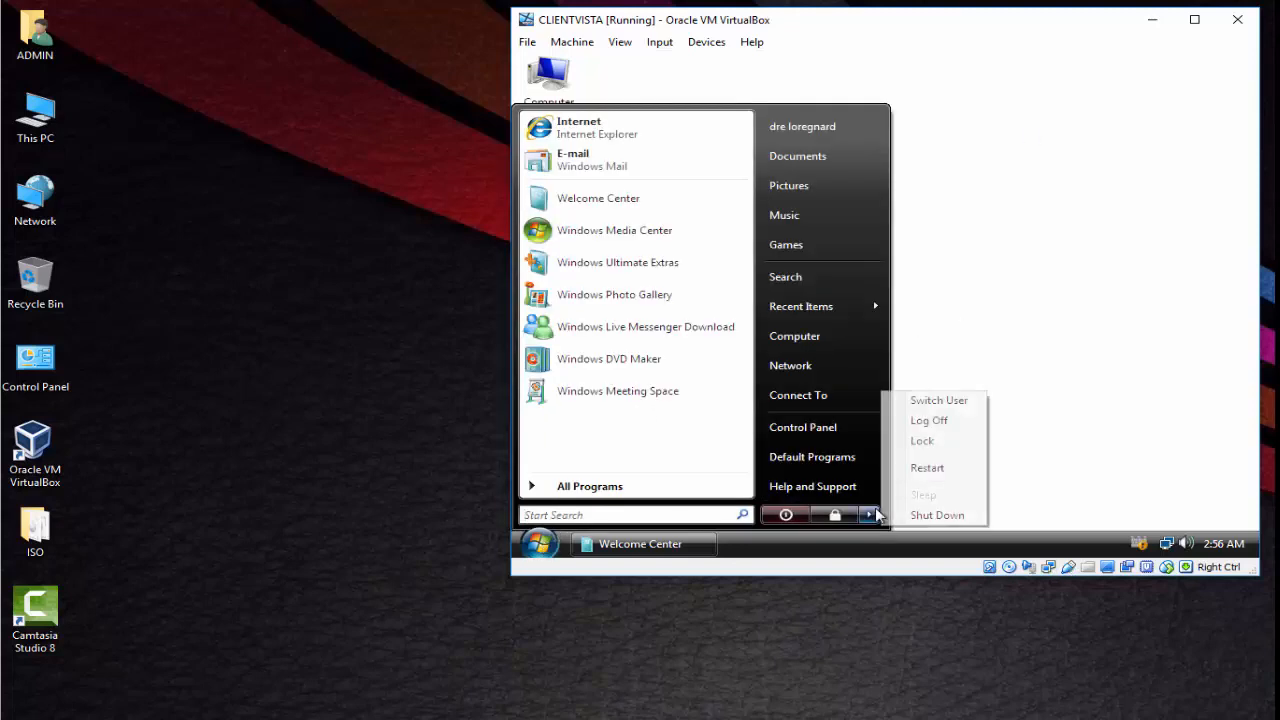
left_click(928, 421)
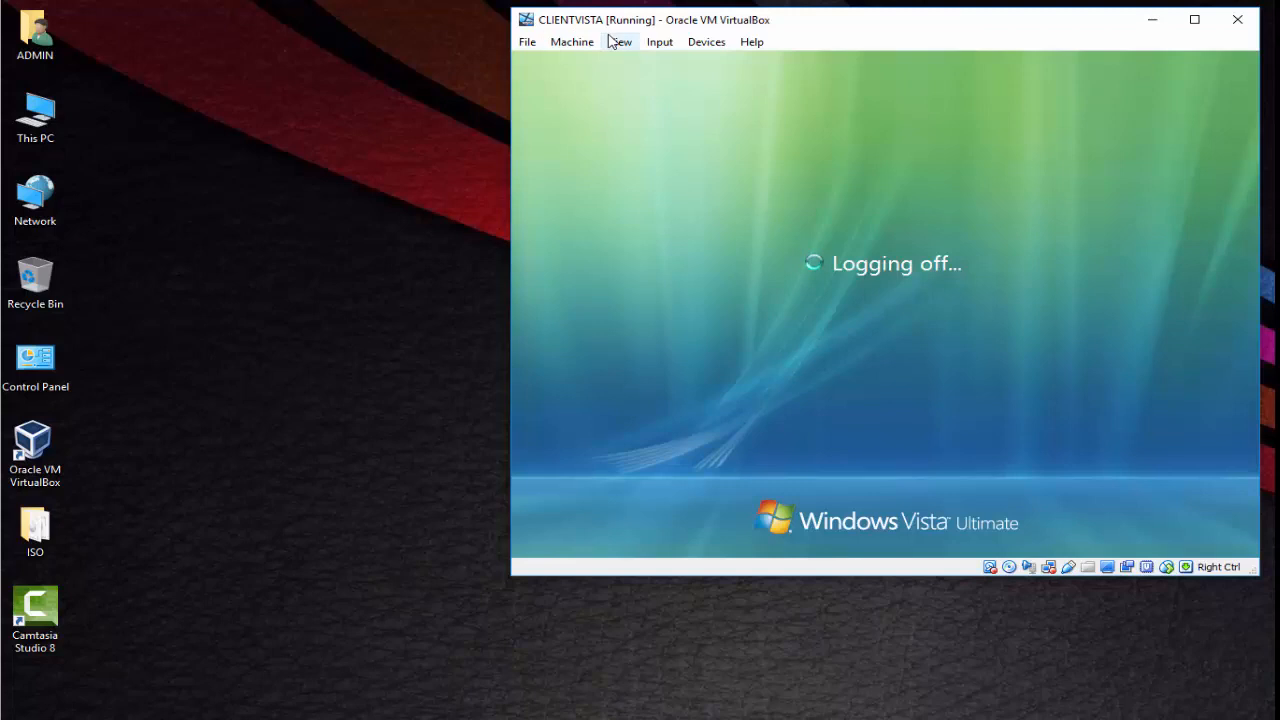
- Switch to the CLIENT7 VM, log on with the domain user's credentials, and close Getting Started
left_click(758, 719)
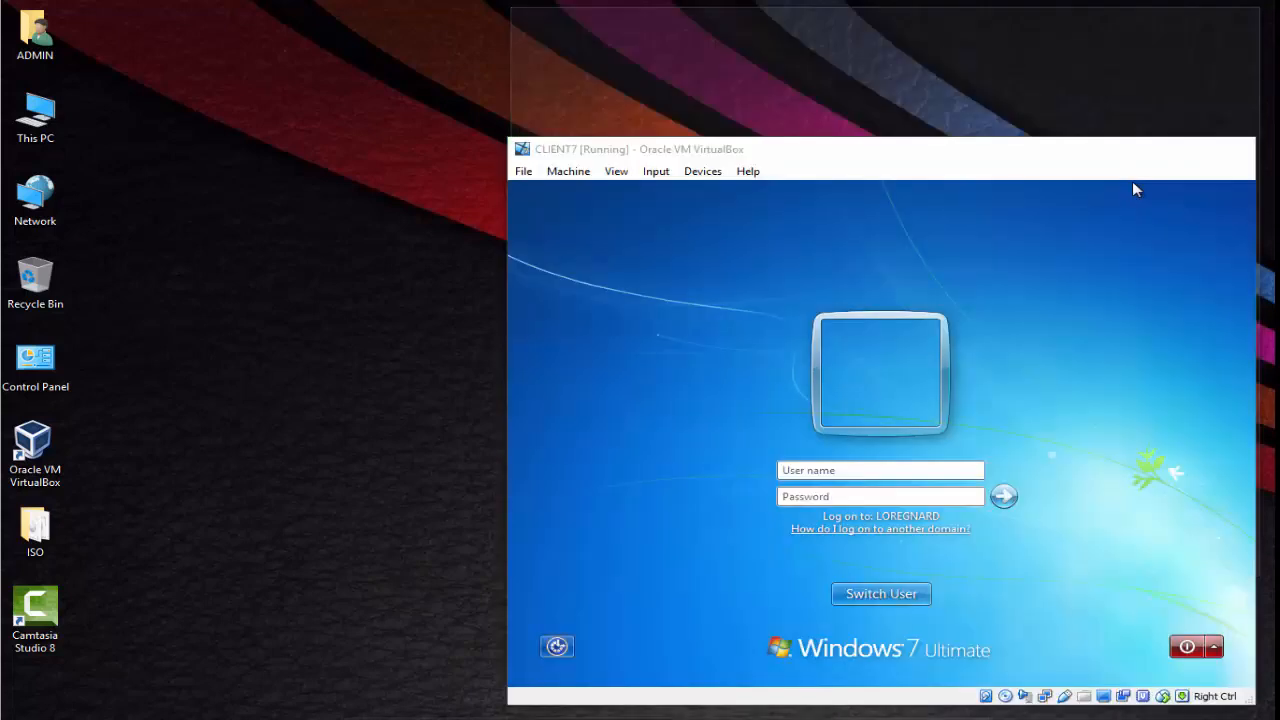
left_click(850, 719)
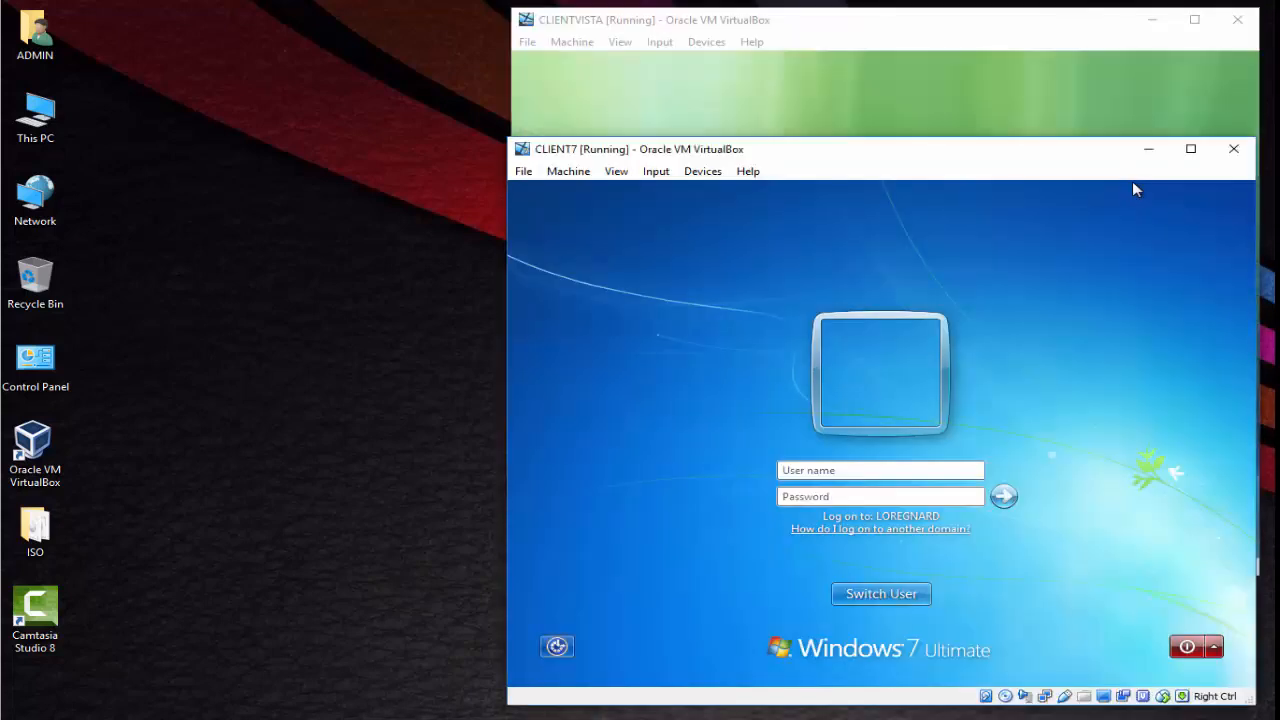
left_click(838, 472)
type("dre")
key("Tab")
type("P")
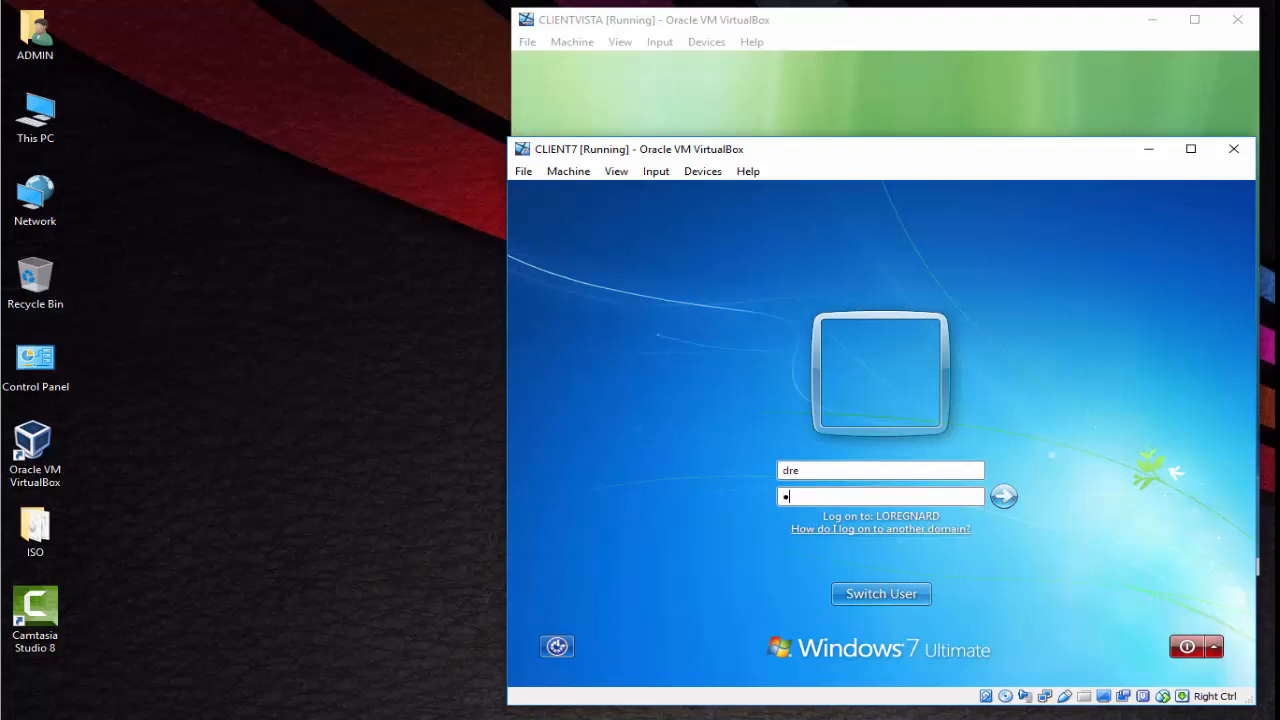
type("word12")
left_click(1003, 496)
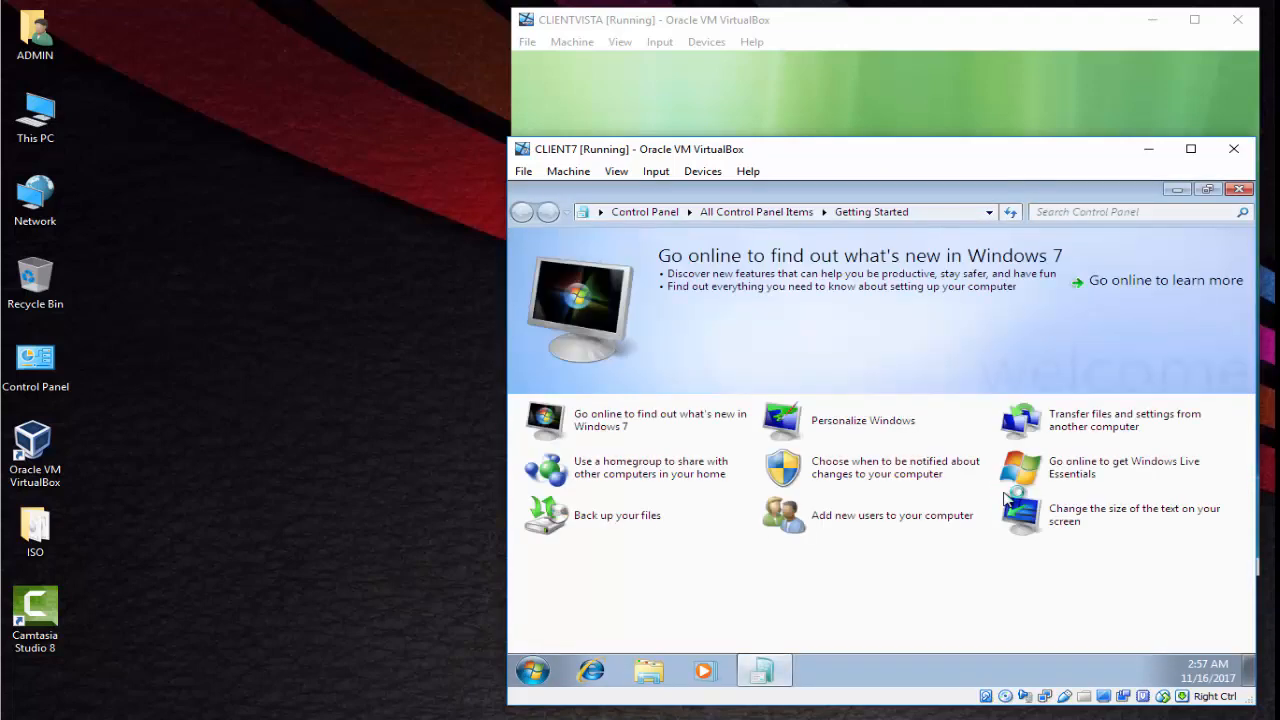
left_click(1240, 190)
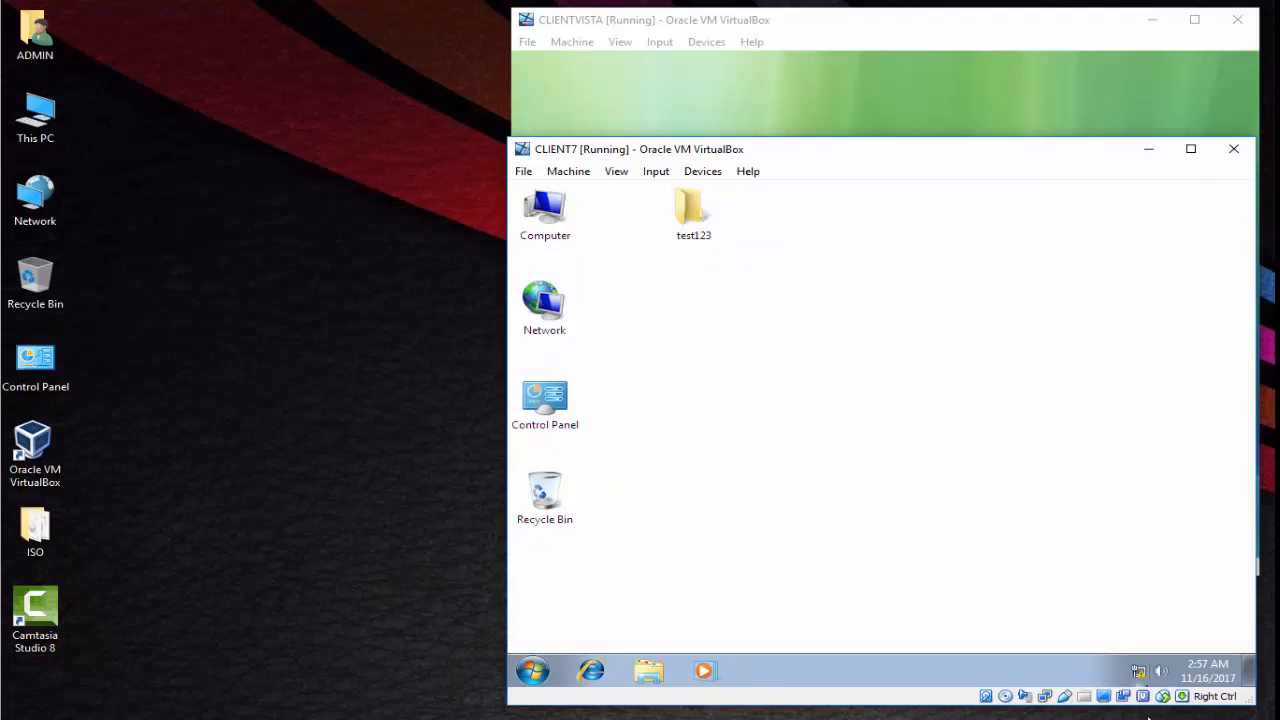
- Place the CLIENT7 window left of the Vista window and compare their roamed test123 desktops
left_click_drag(930, 162, 452, 29)
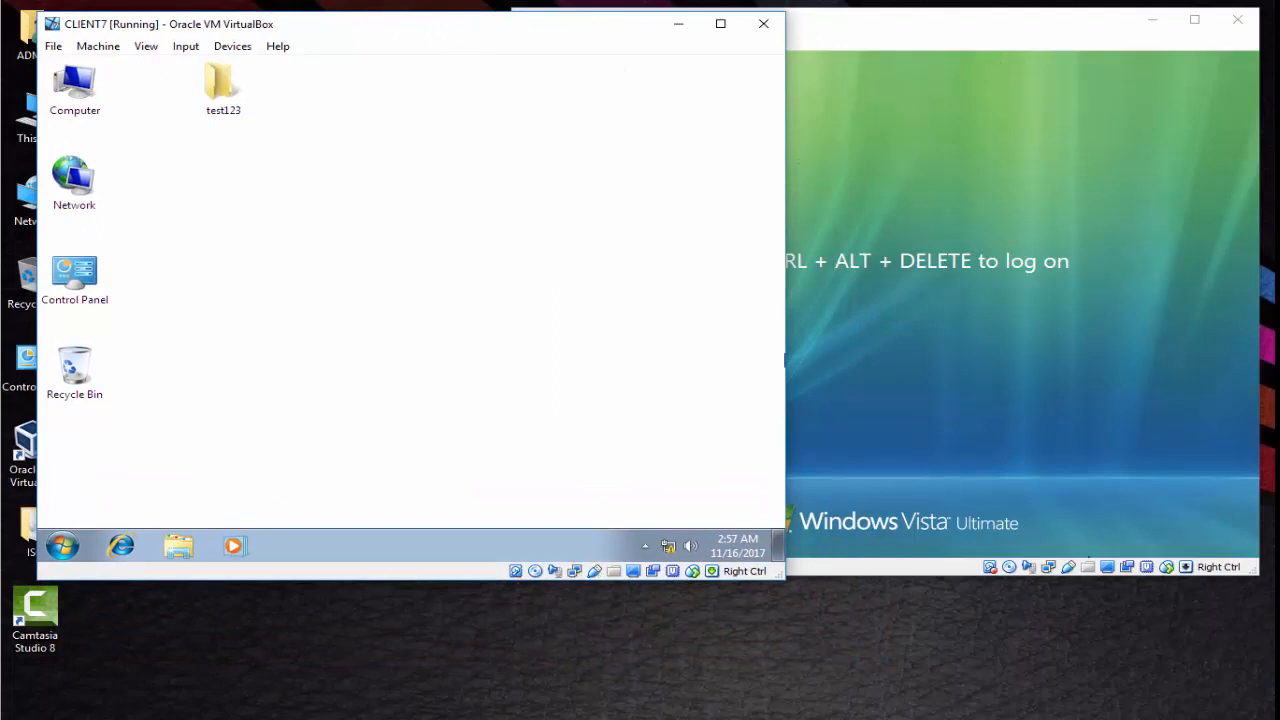
left_click(846, 441)
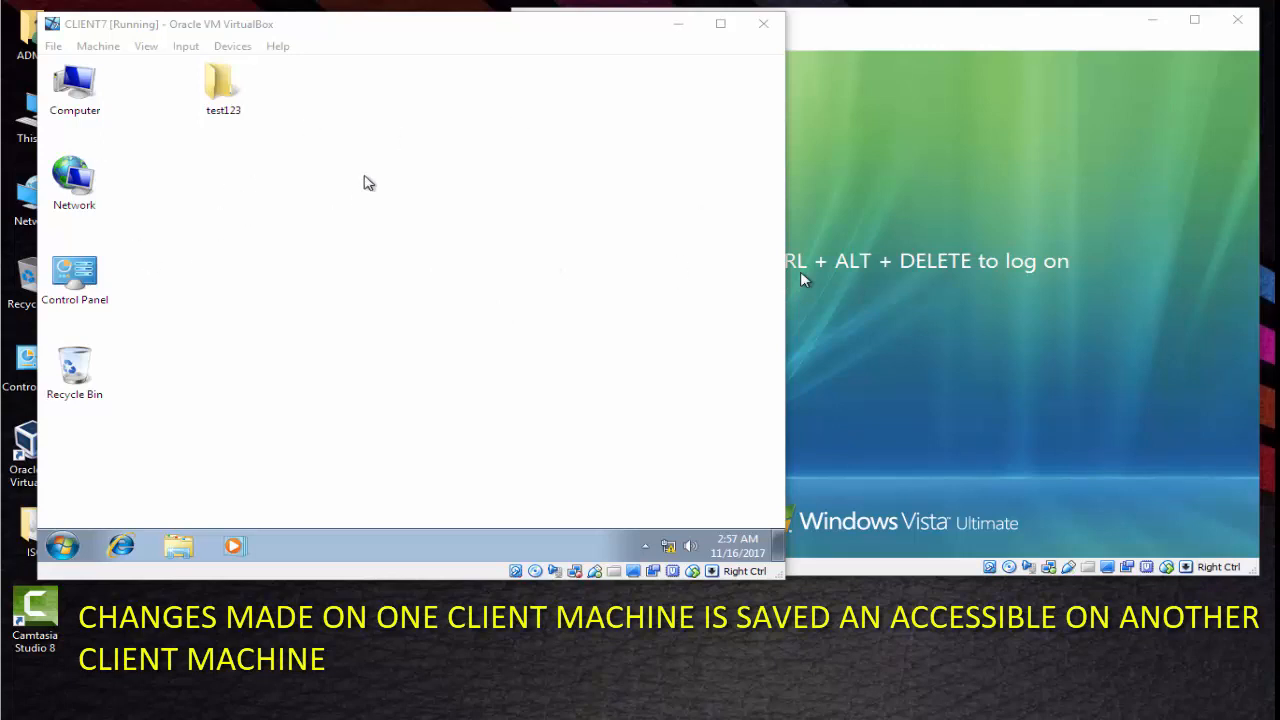
left_click(380, 262)
right_click(547, 249)
left_click(966, 442)
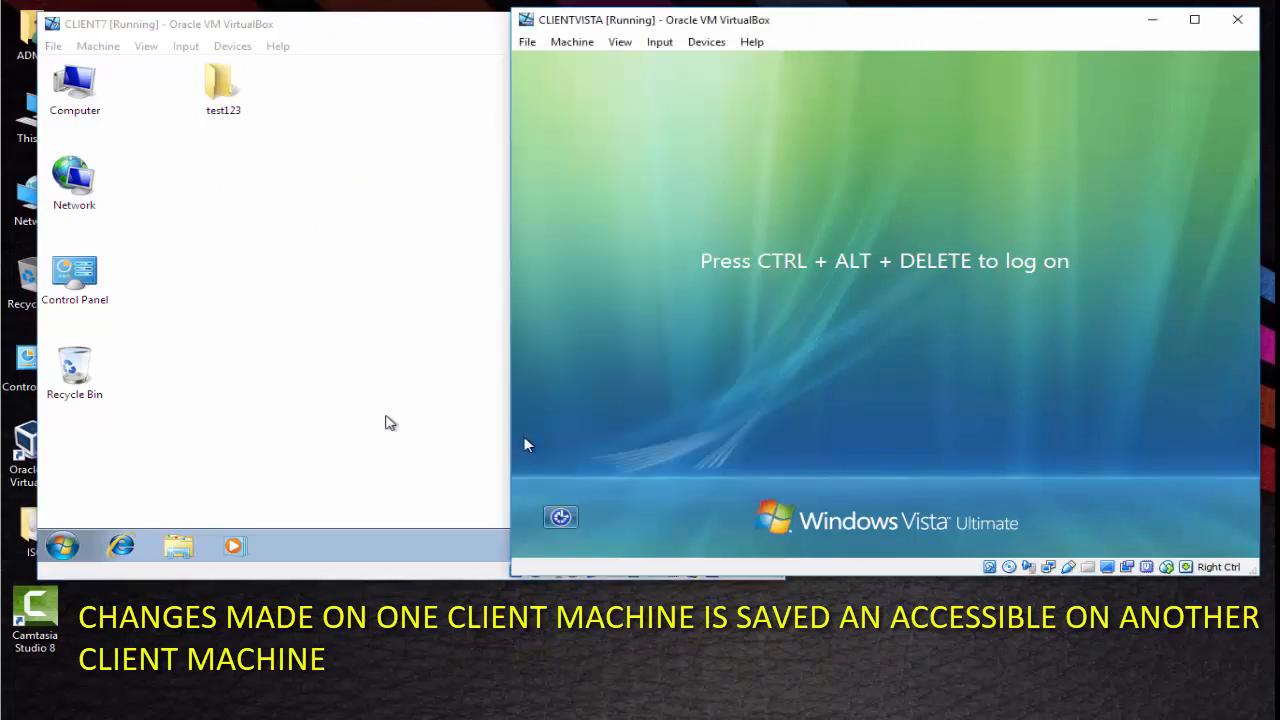
left_click(383, 420)
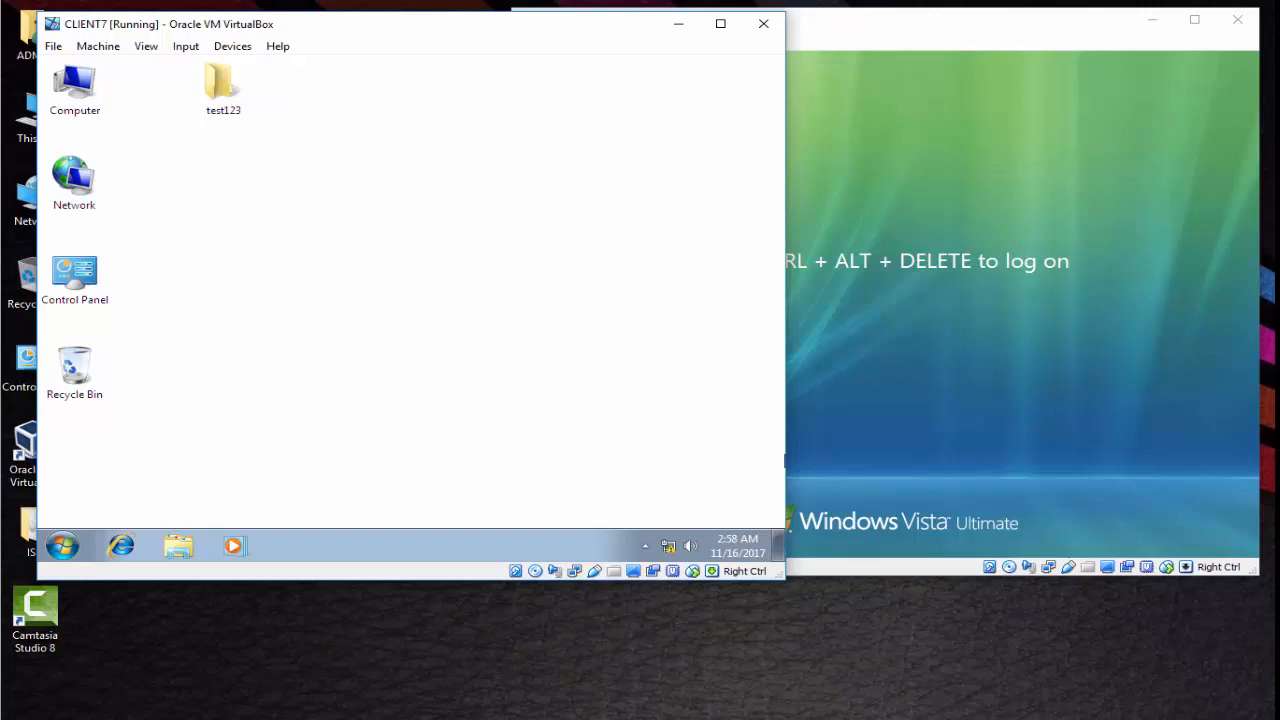
key("F10")
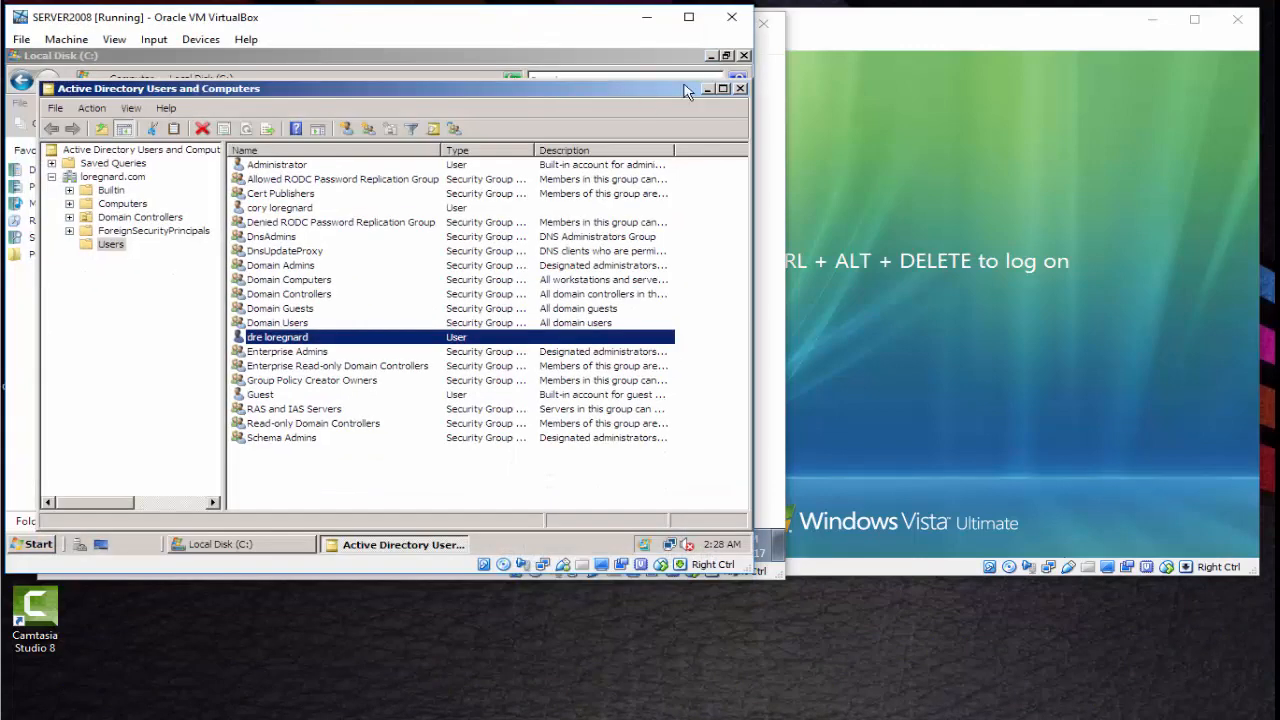
- Create a new folder named Home at the root of Local Disk (C:)
left_click(709, 90)
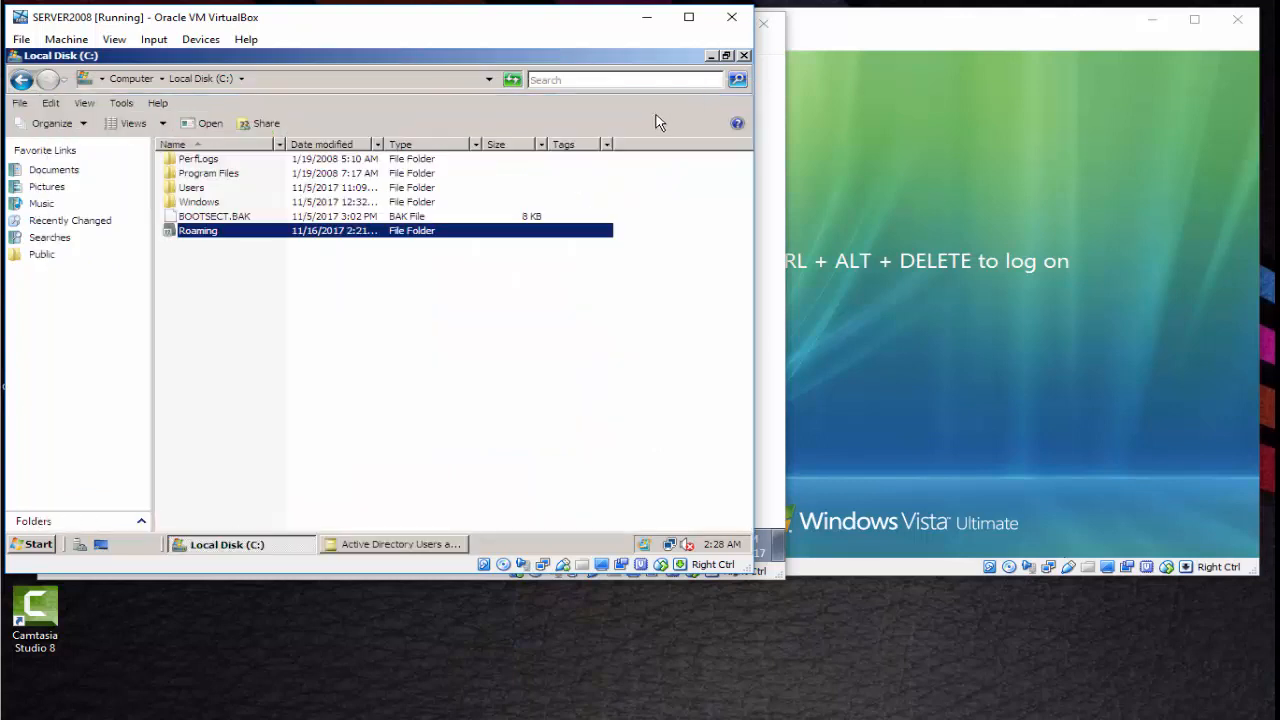
left_click(254, 325)
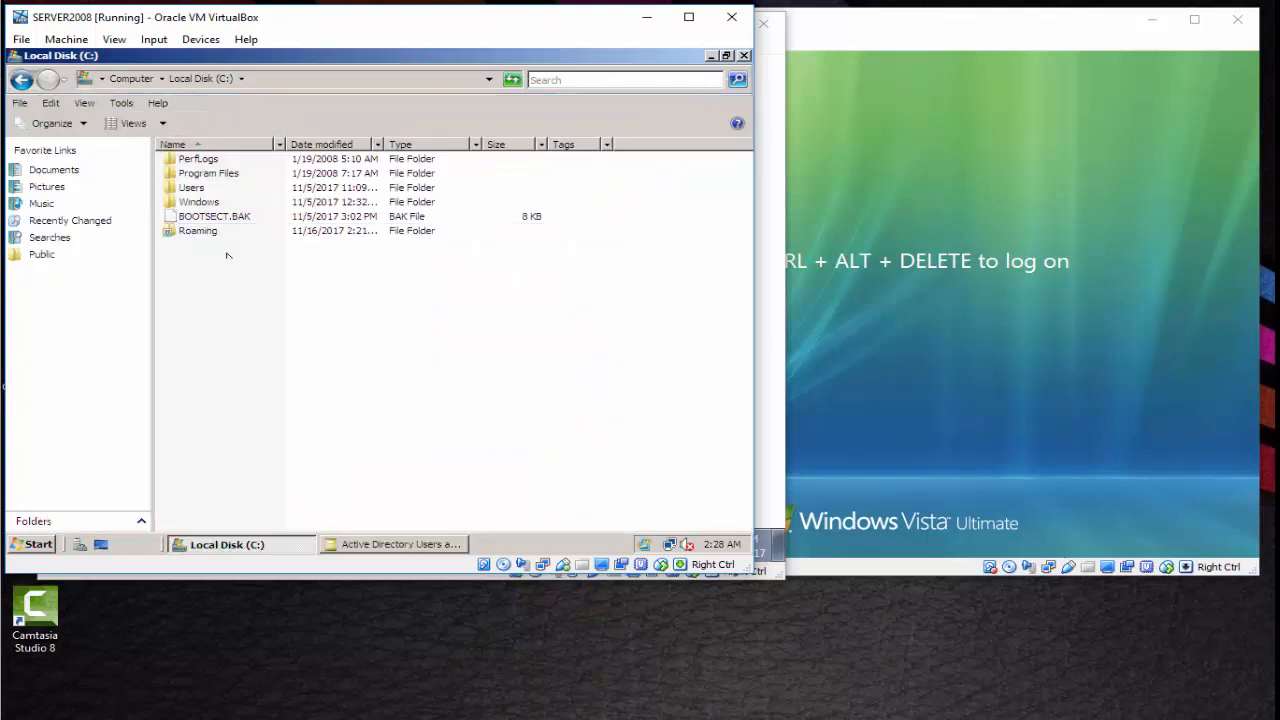
right_click(226, 306)
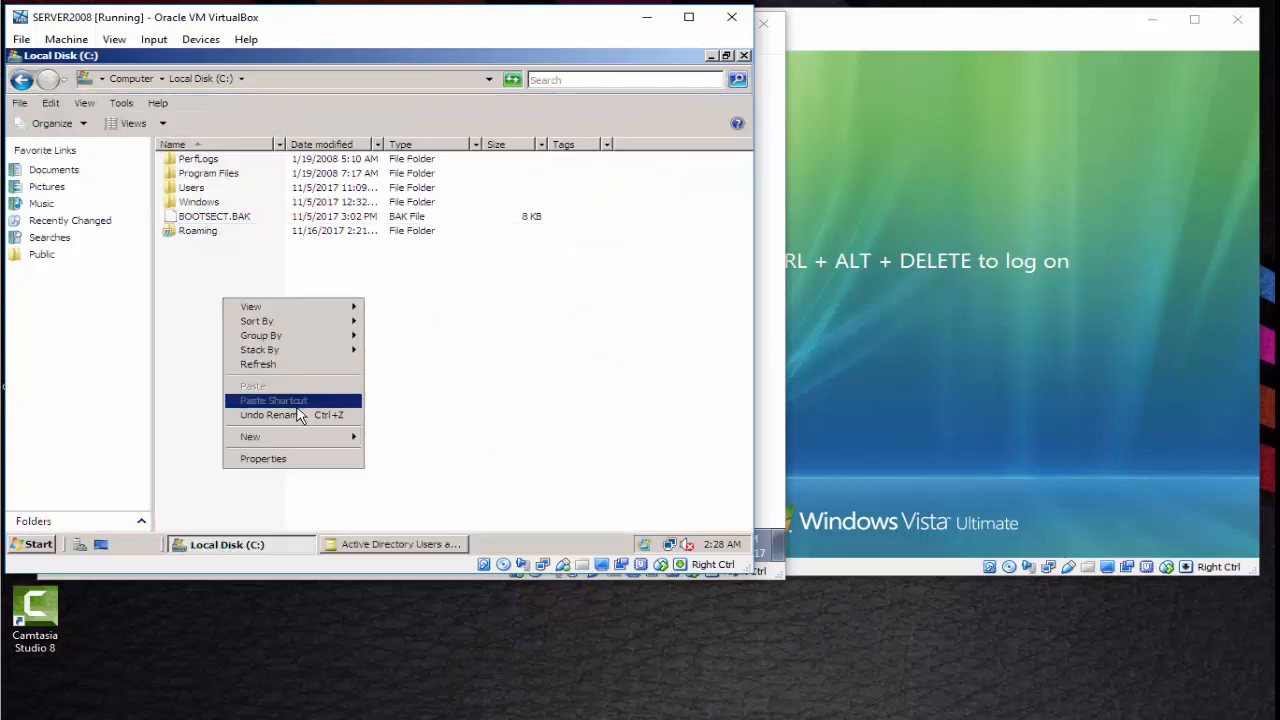
mouse_move(310, 444)
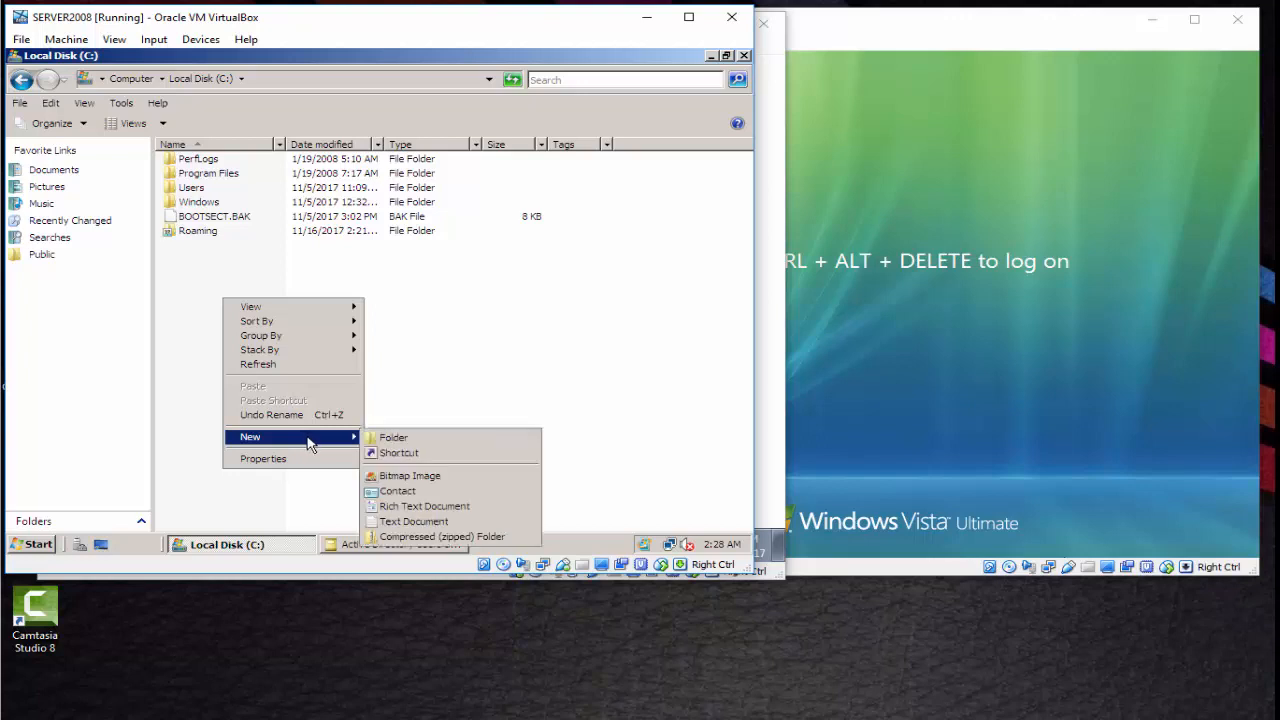
left_click(392, 440)
type("Home")
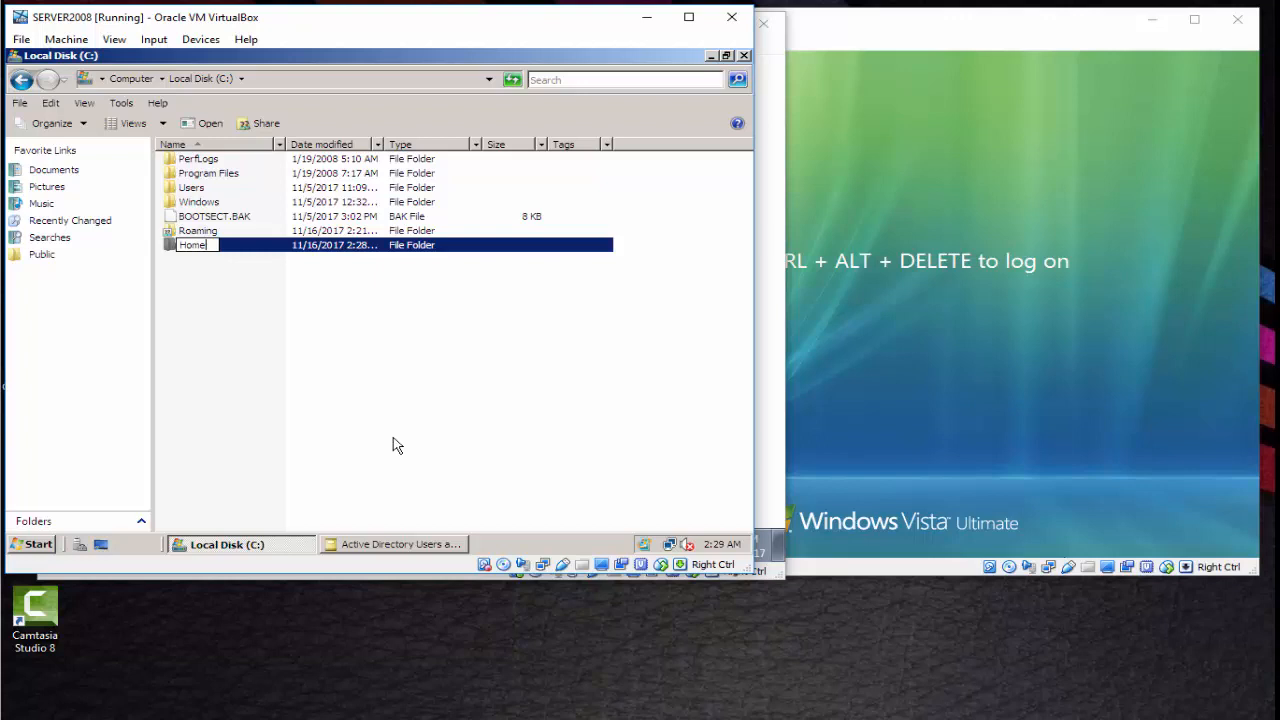
key("Return")
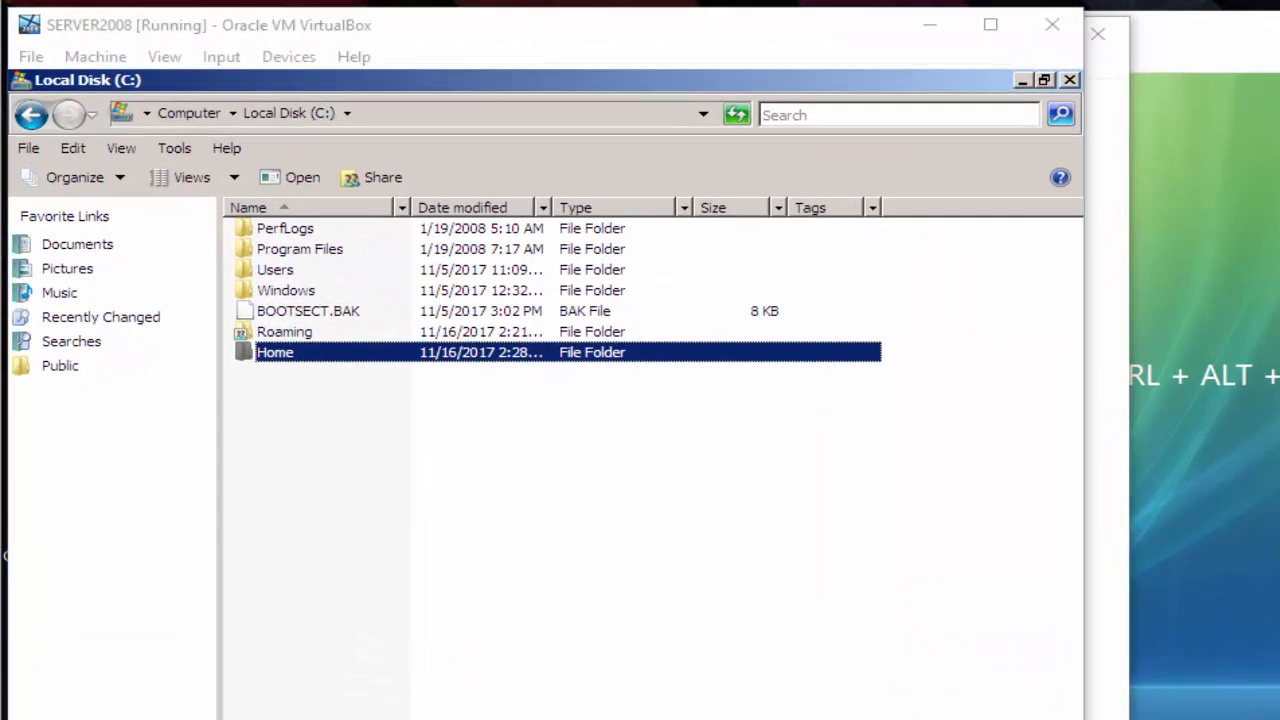
- Open the Properties of the new Home folder
mouse_move(292, 360)
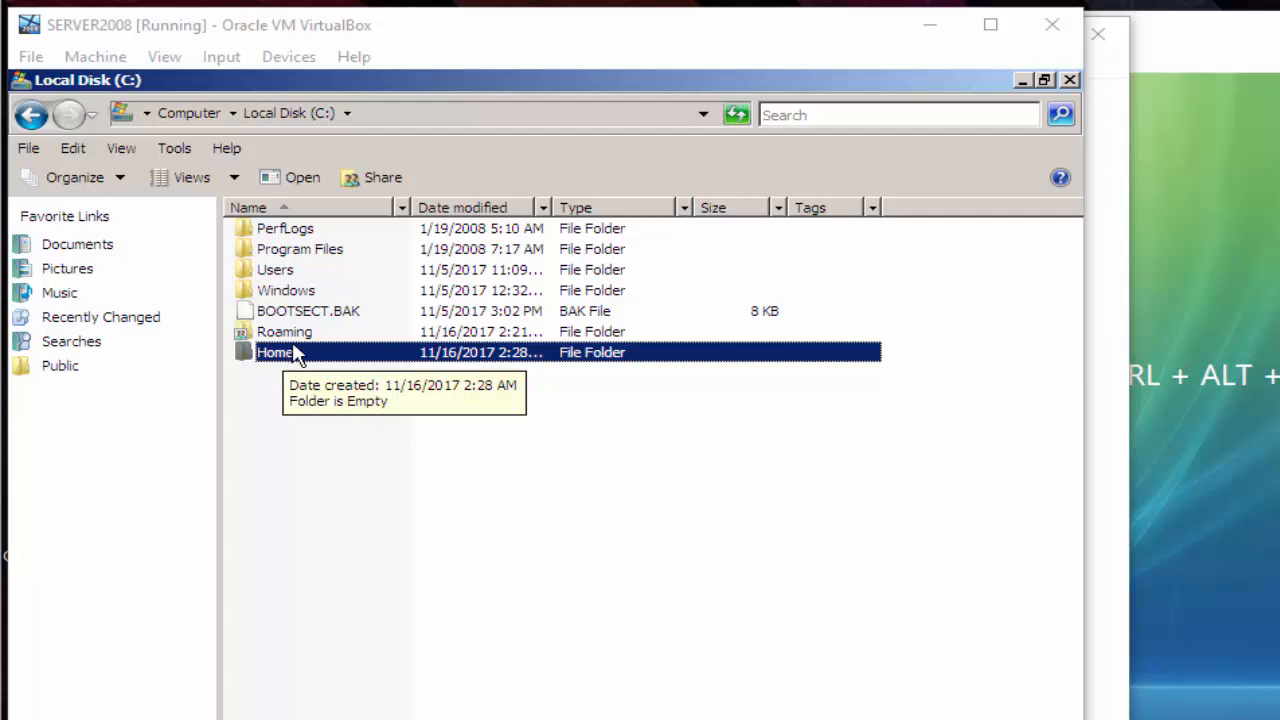
left_click(303, 358)
right_click(303, 358)
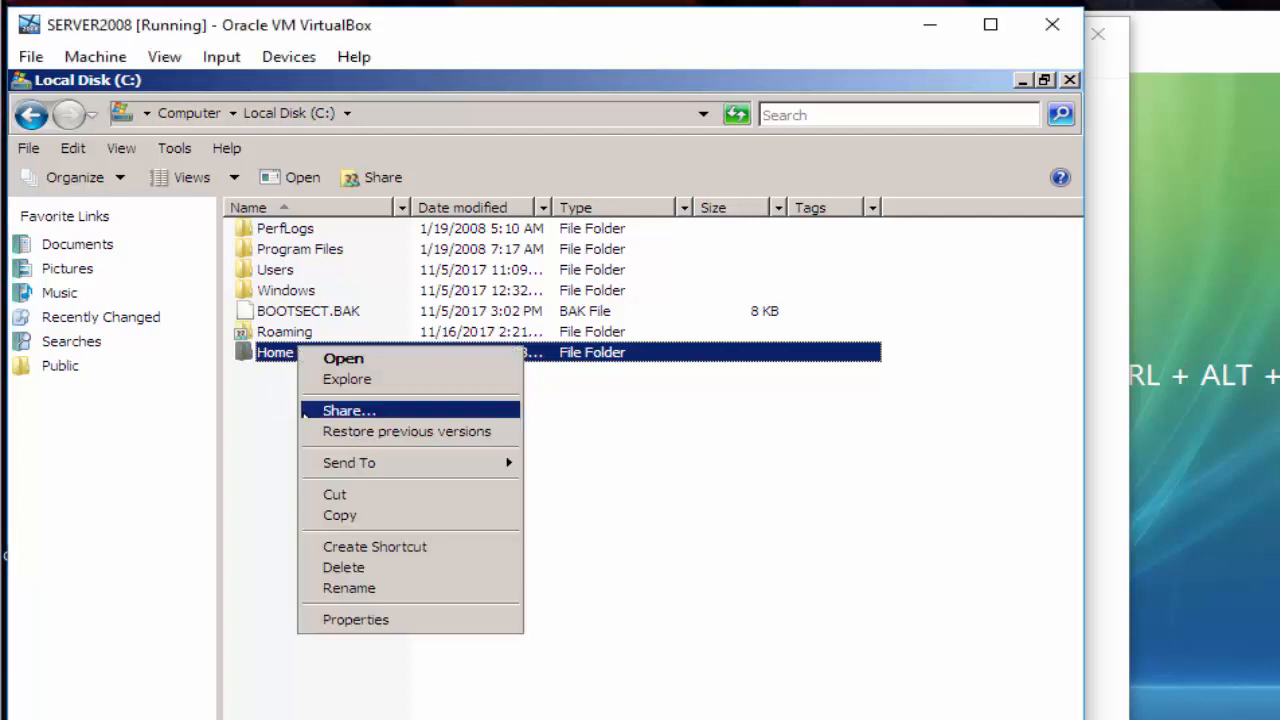
left_click(356, 620)
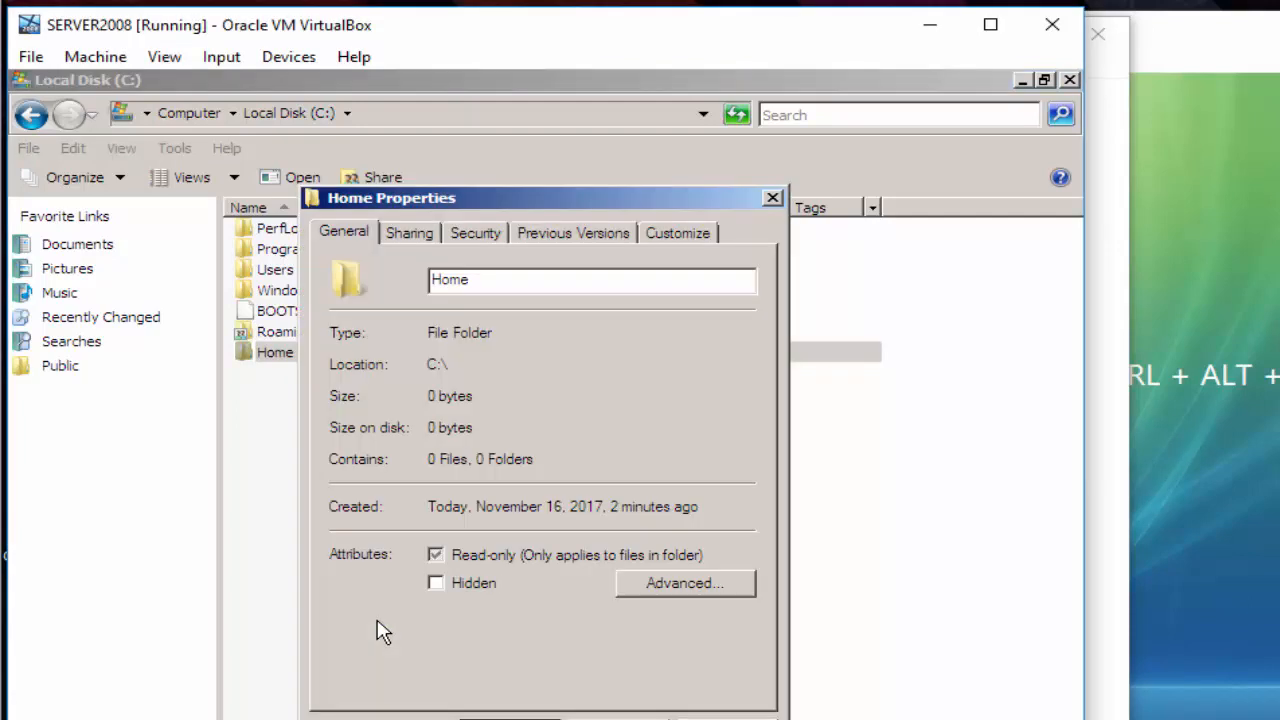
- Share the Home folder with Everyone at Co-owner permission level
left_click(428, 240)
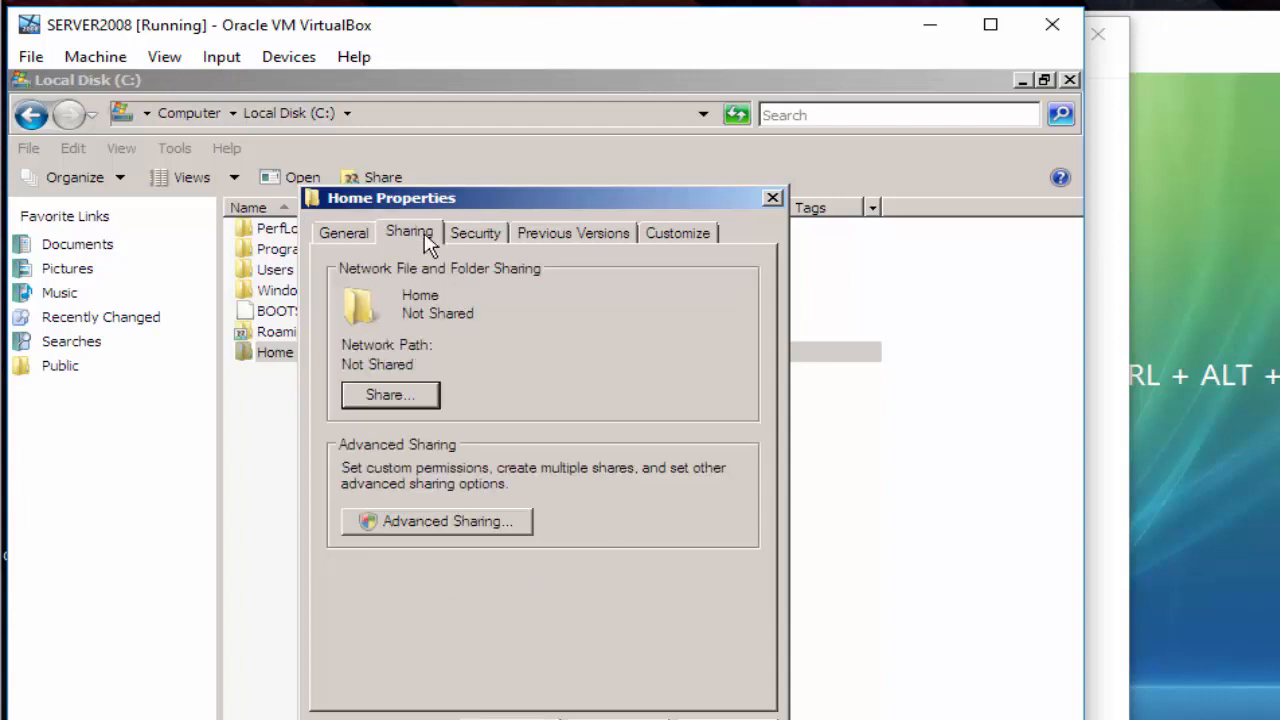
left_click(417, 398)
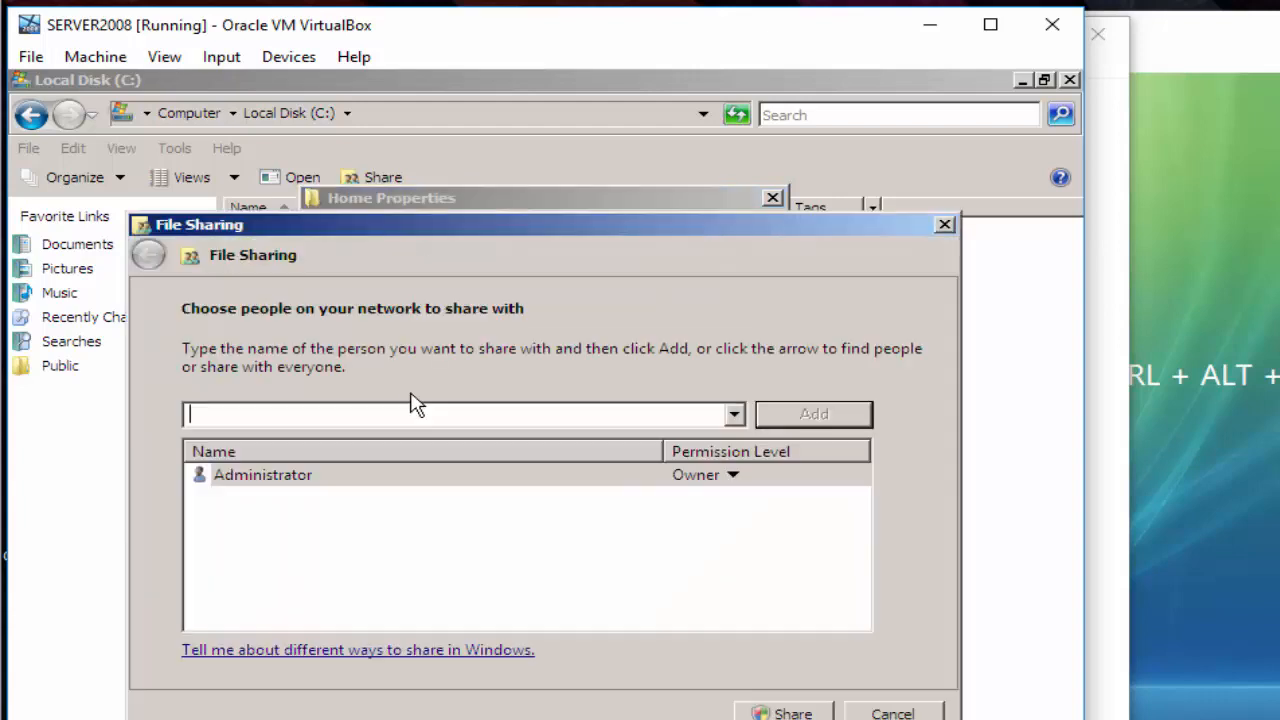
left_click(731, 413)
left_click(693, 441)
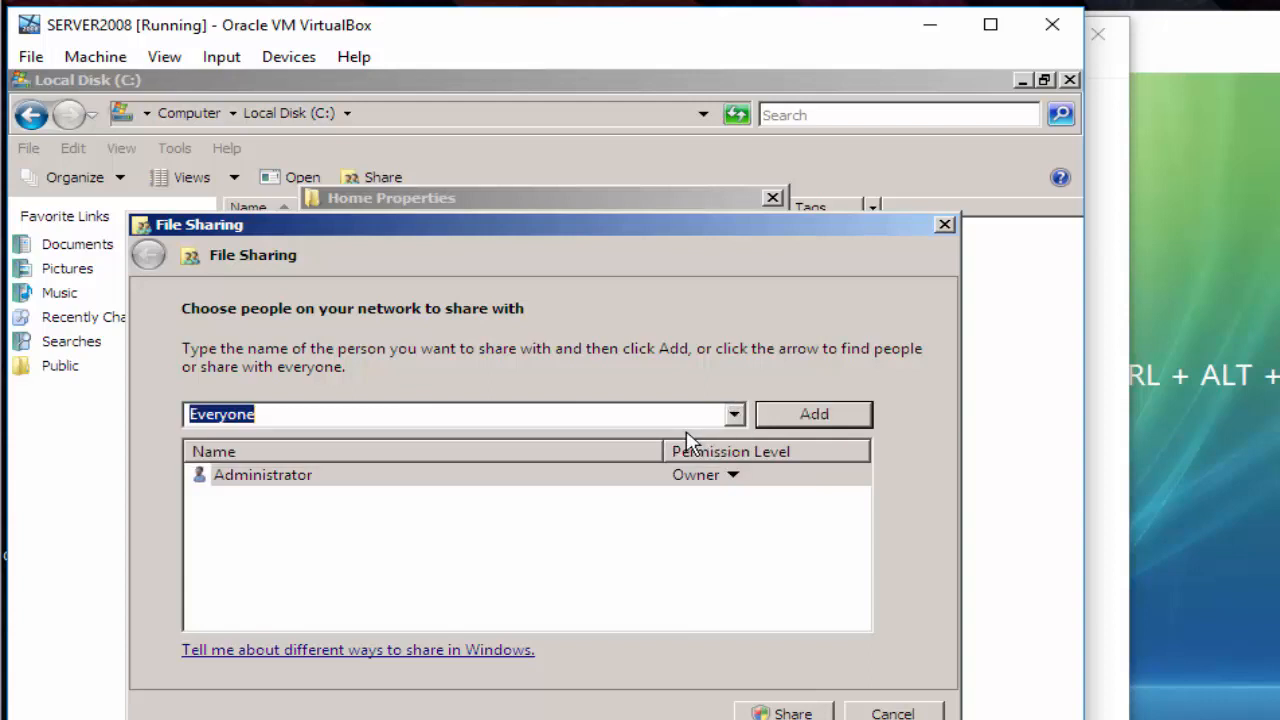
left_click(809, 421)
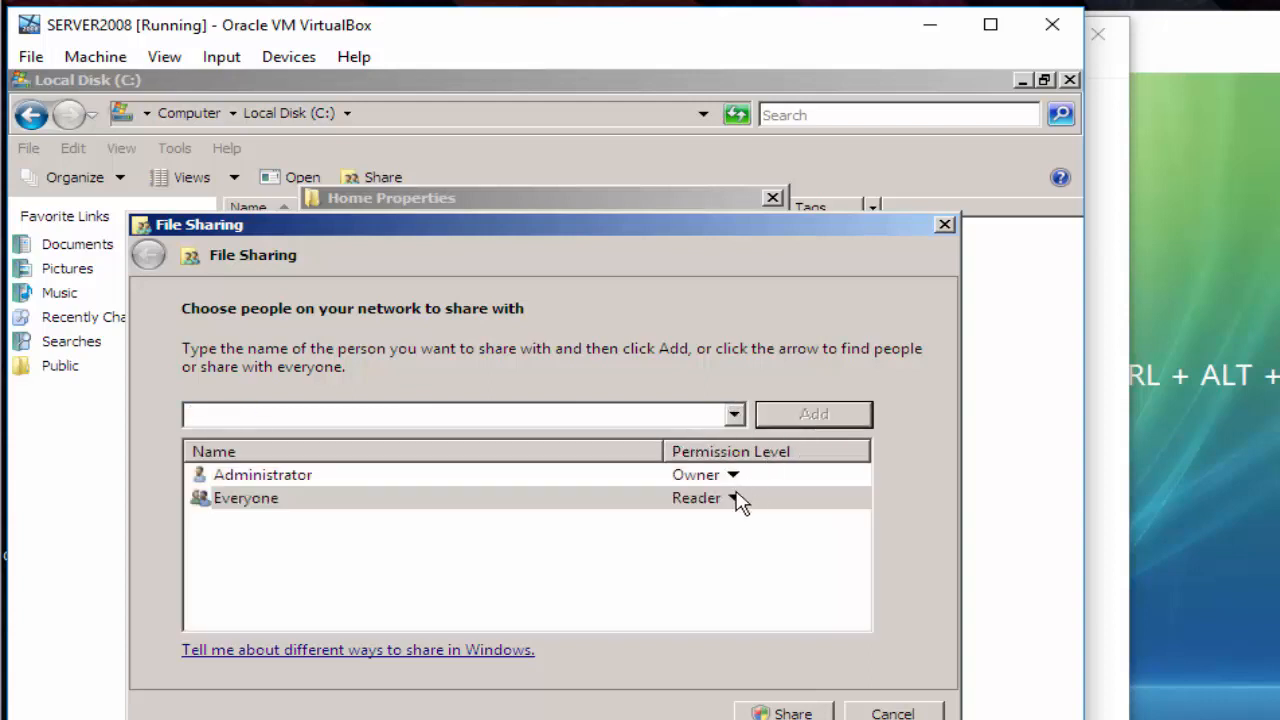
left_click(736, 499)
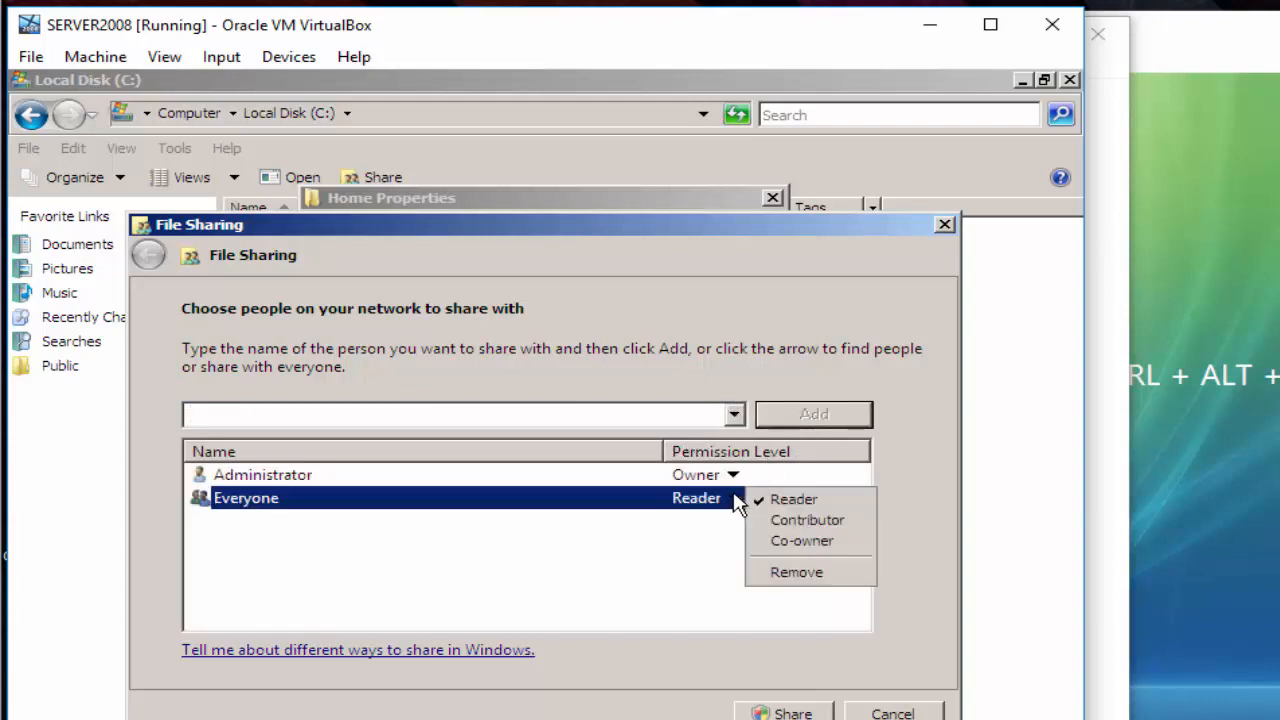
left_click(800, 540)
left_click(806, 712)
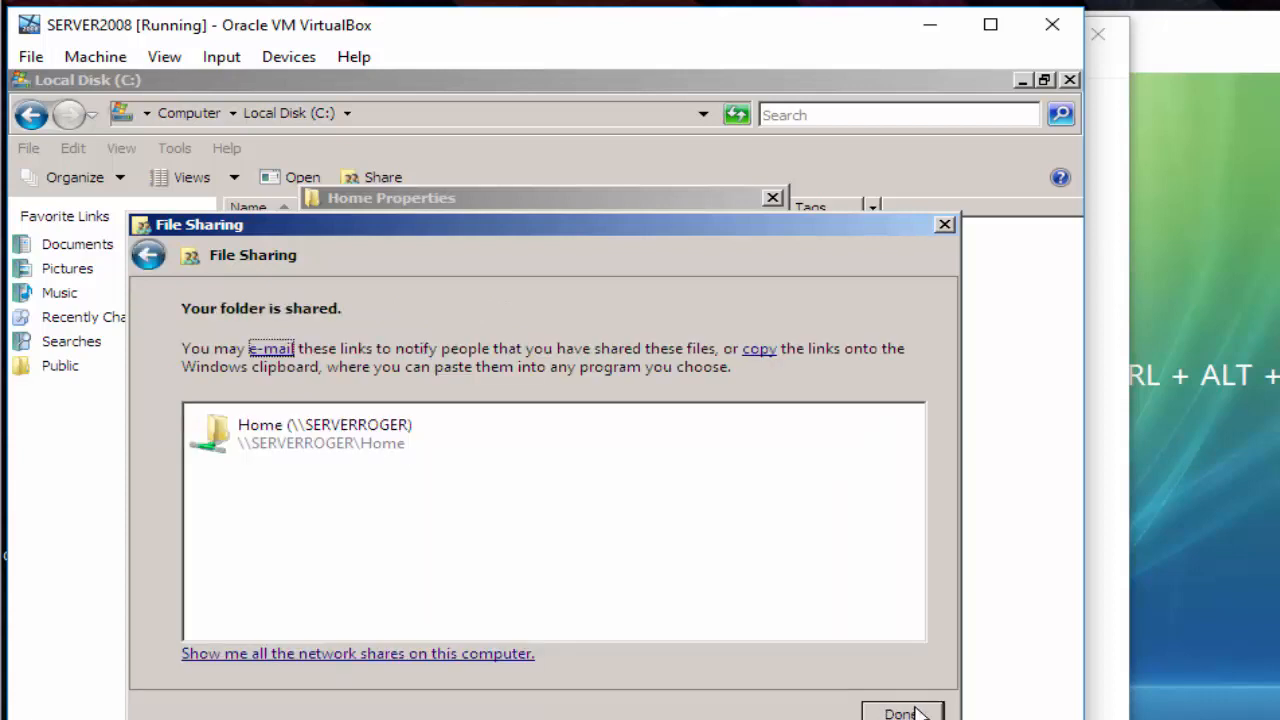
left_click(900, 712)
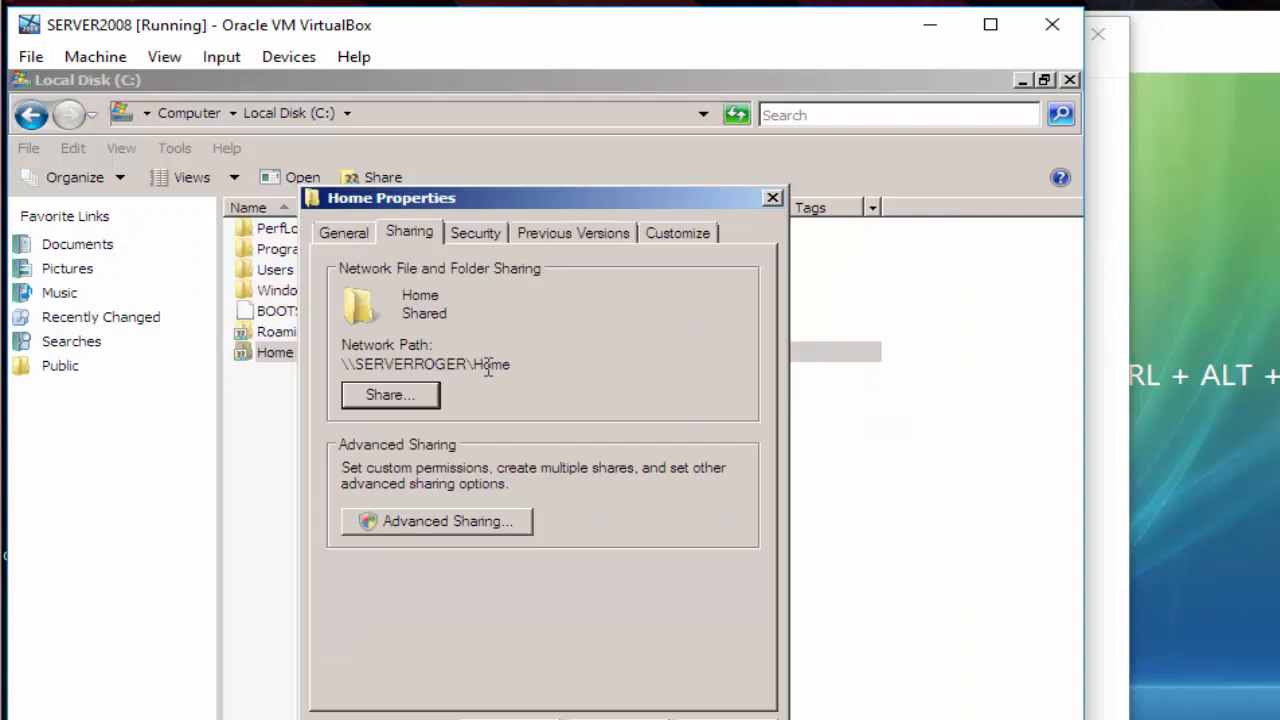
- Copy the network path \\SERVERROGER\Home and close the folder's Properties
left_click_drag(521, 364, 323, 380)
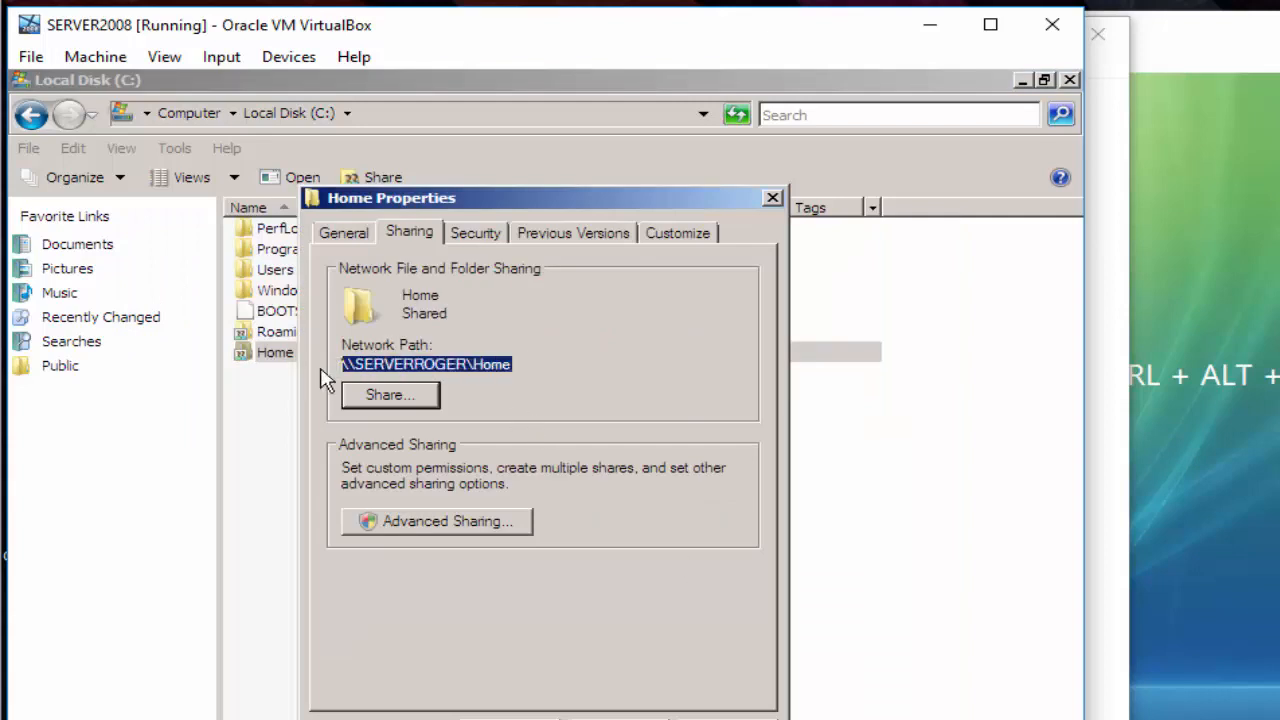
right_click(386, 378)
left_click(470, 450)
key("Escape")
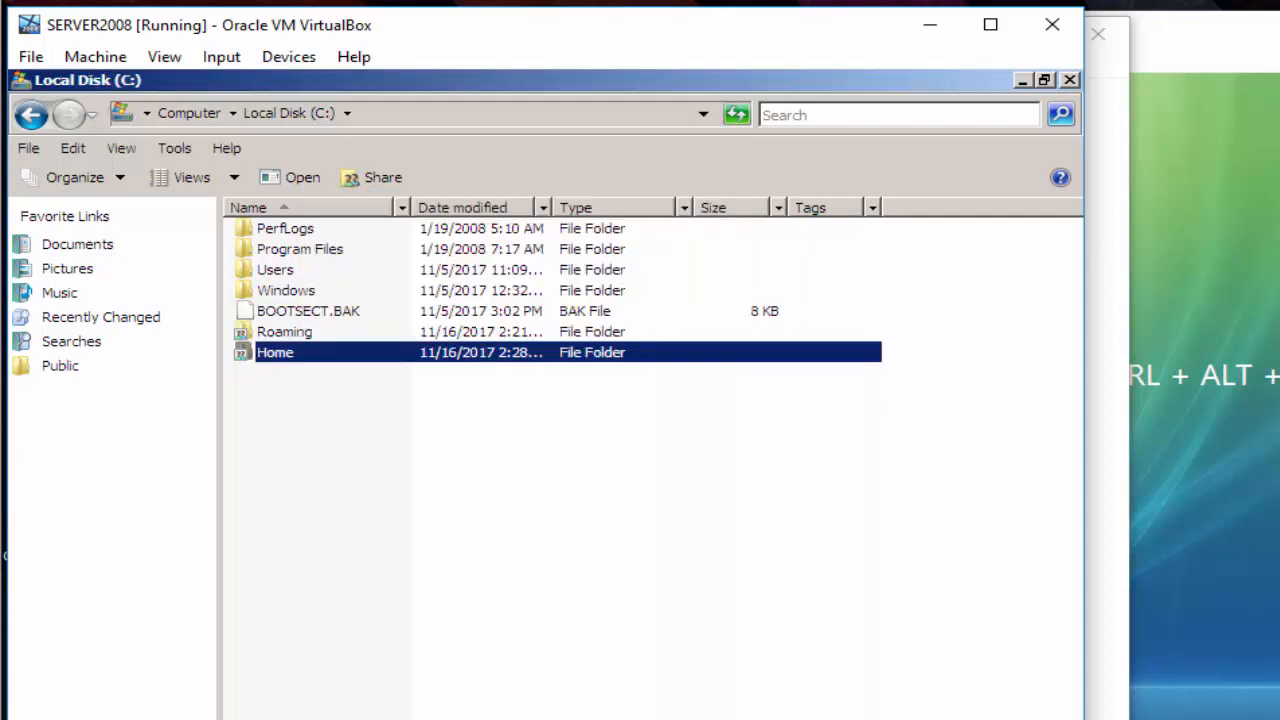
left_click(1129, 698)
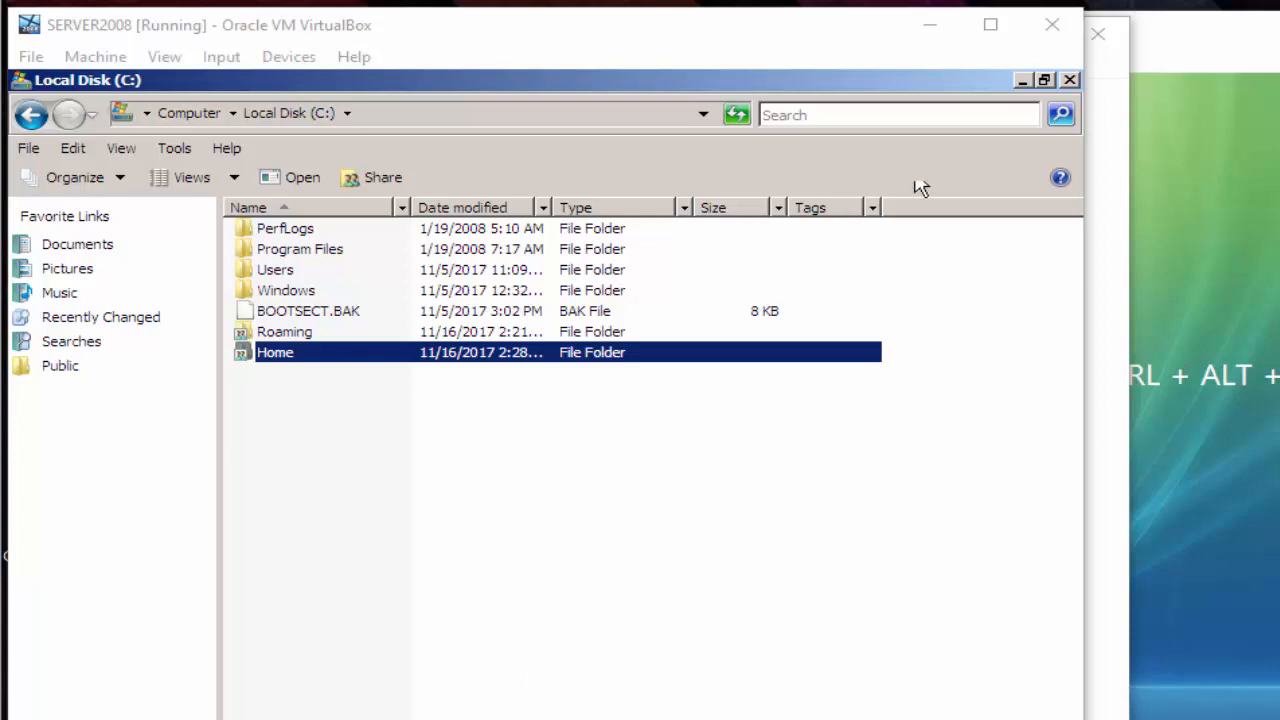
- In the user's Profile tab, connect Z: to \\SERVERROGER\Home\%username% and apply
left_click(1022, 80)
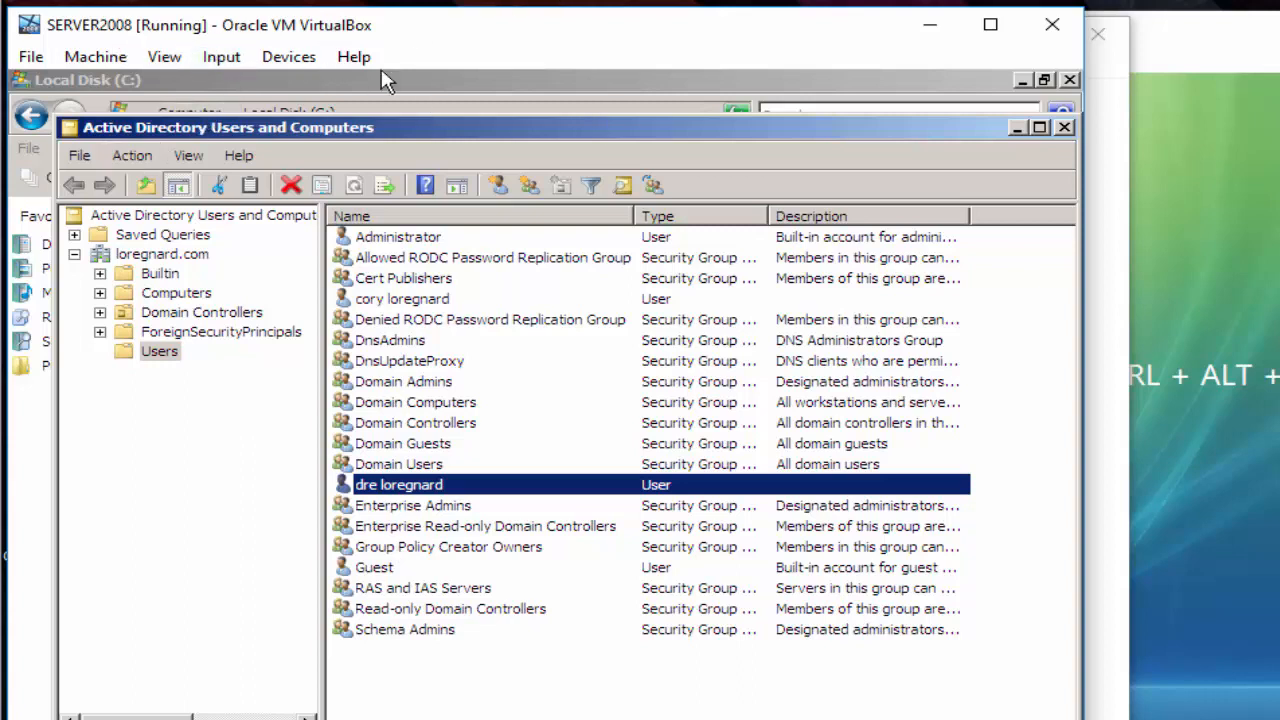
right_click(425, 490)
left_click(497, 437)
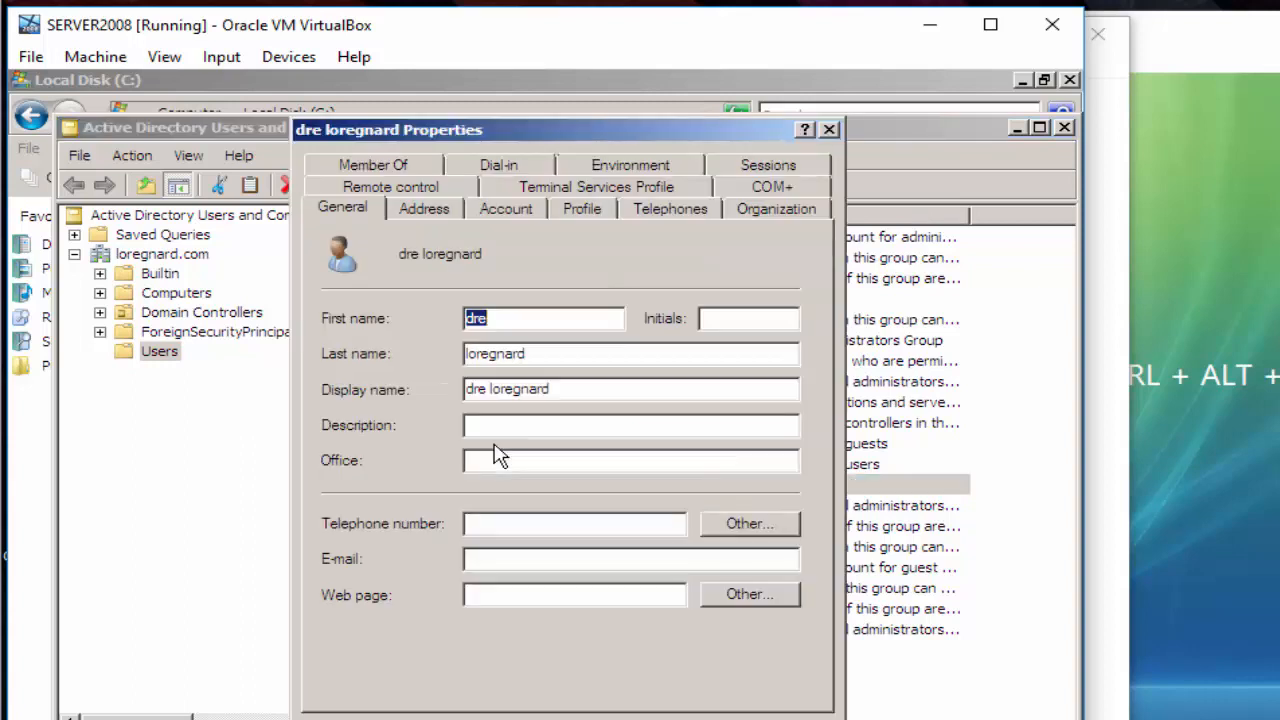
left_click(590, 212)
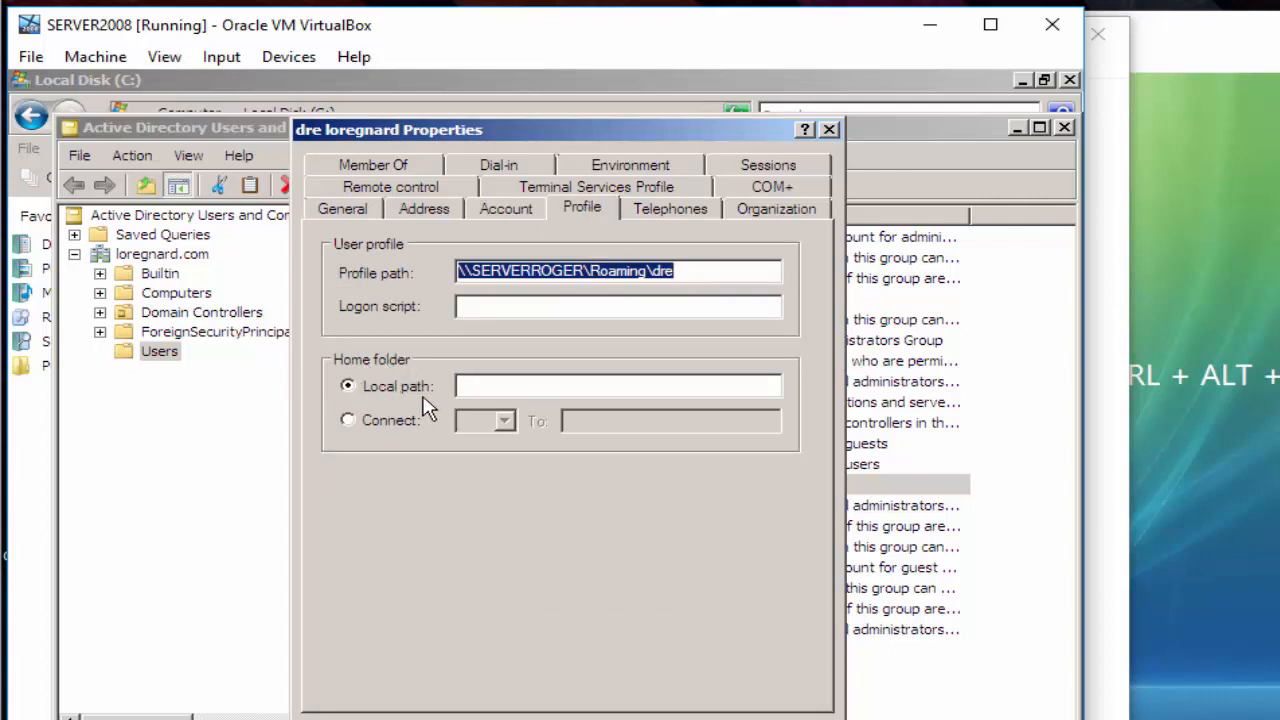
left_click(371, 424)
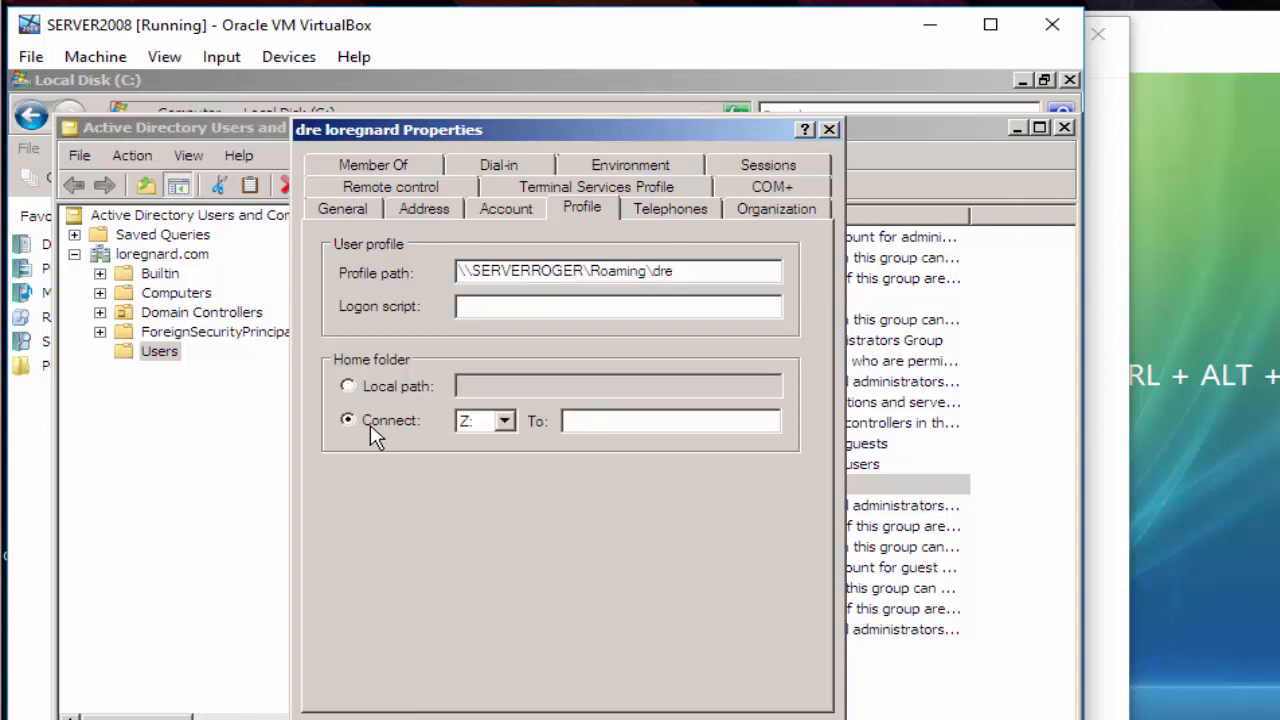
right_click(610, 420)
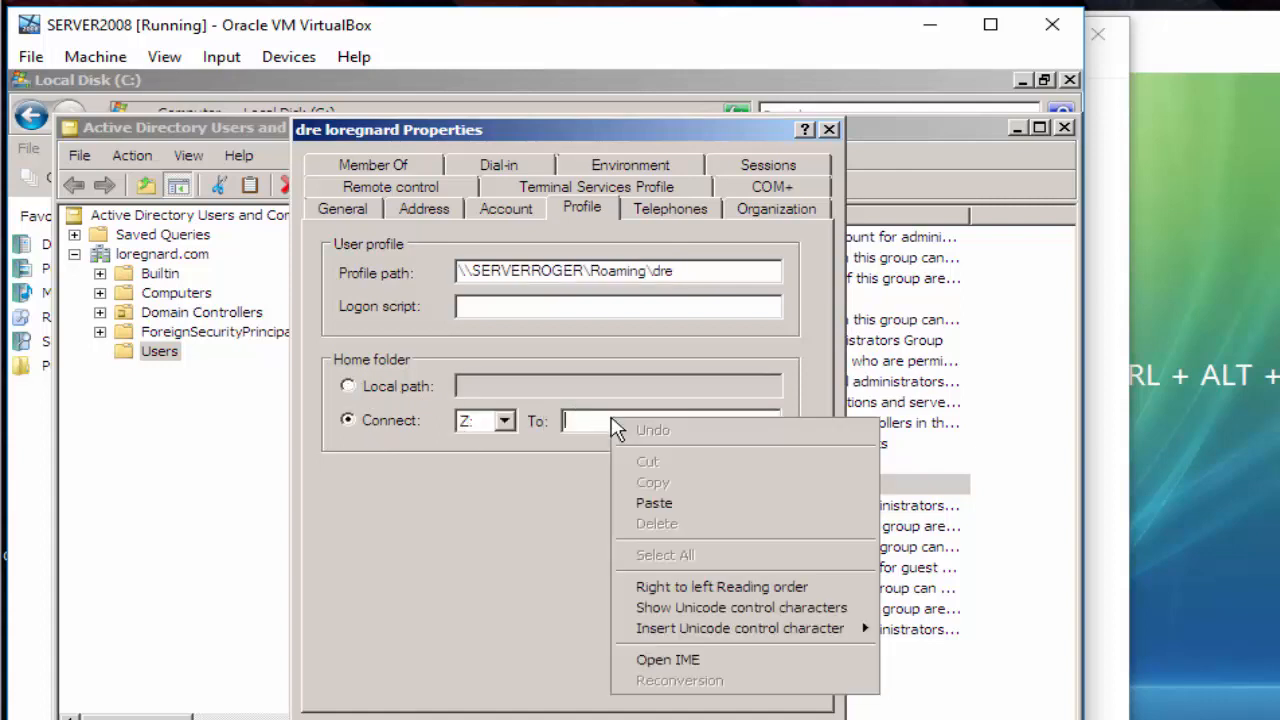
left_click(688, 508)
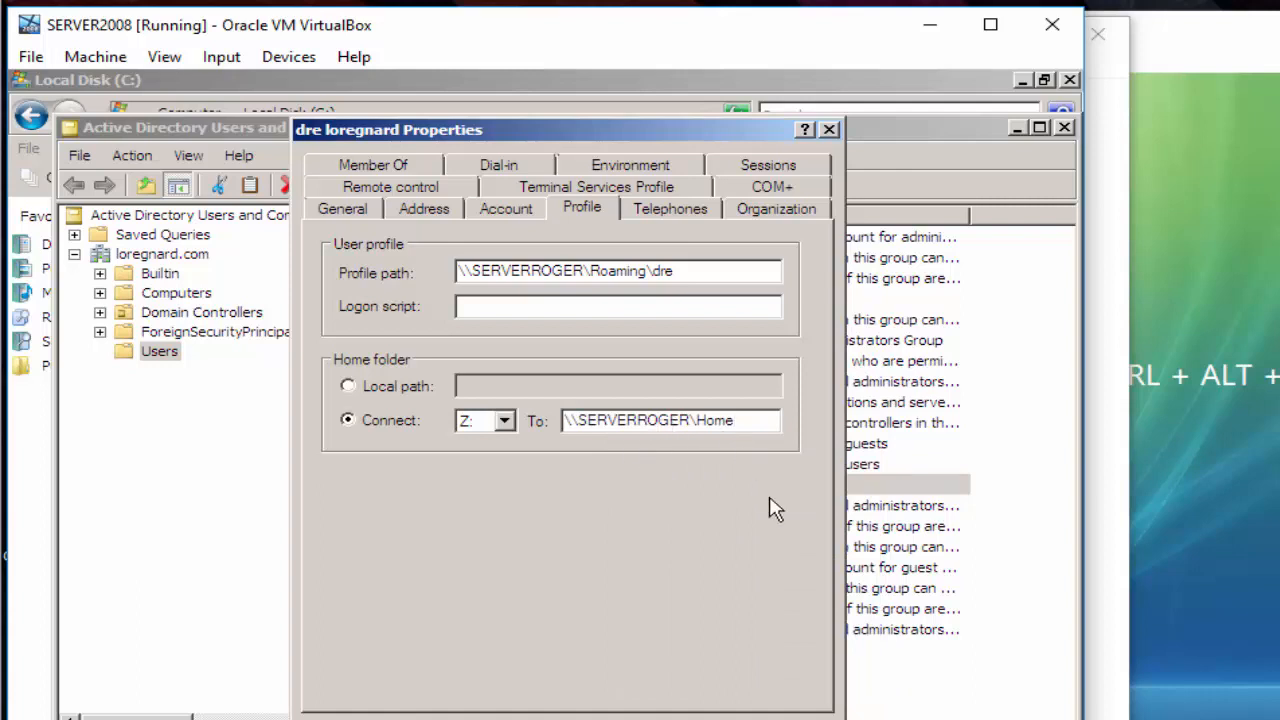
type("\\%username")
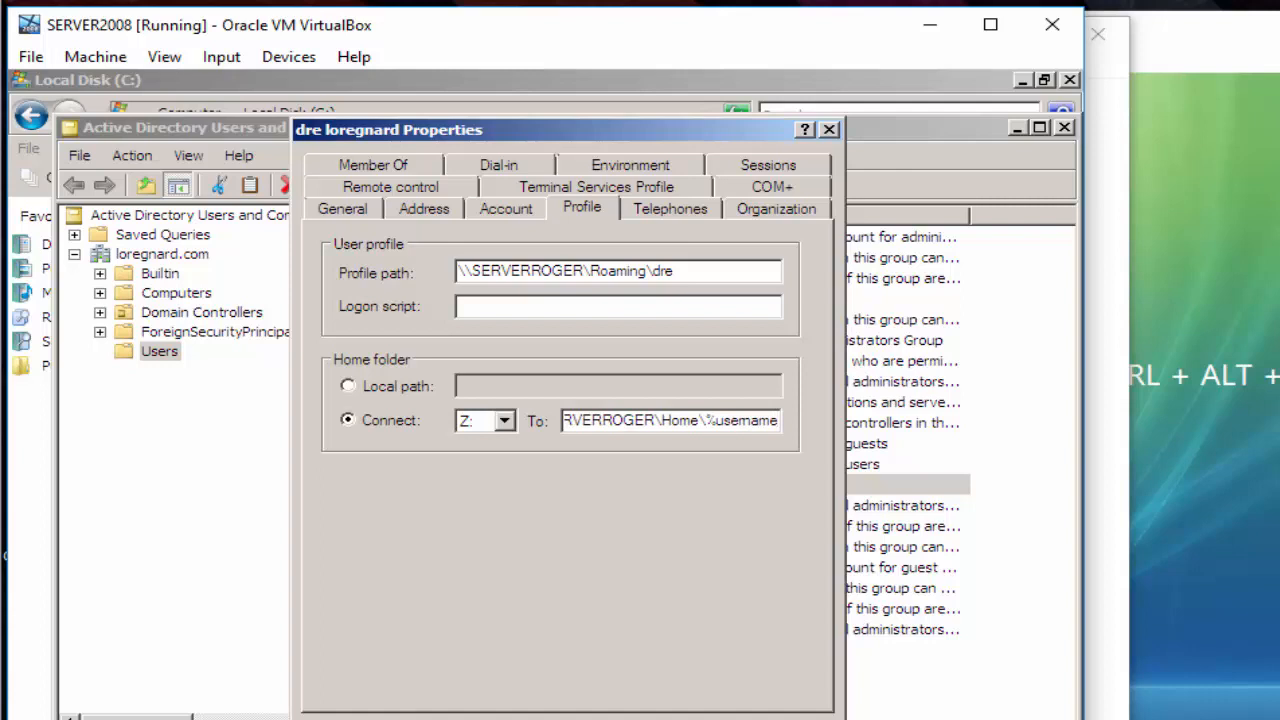
type("%")
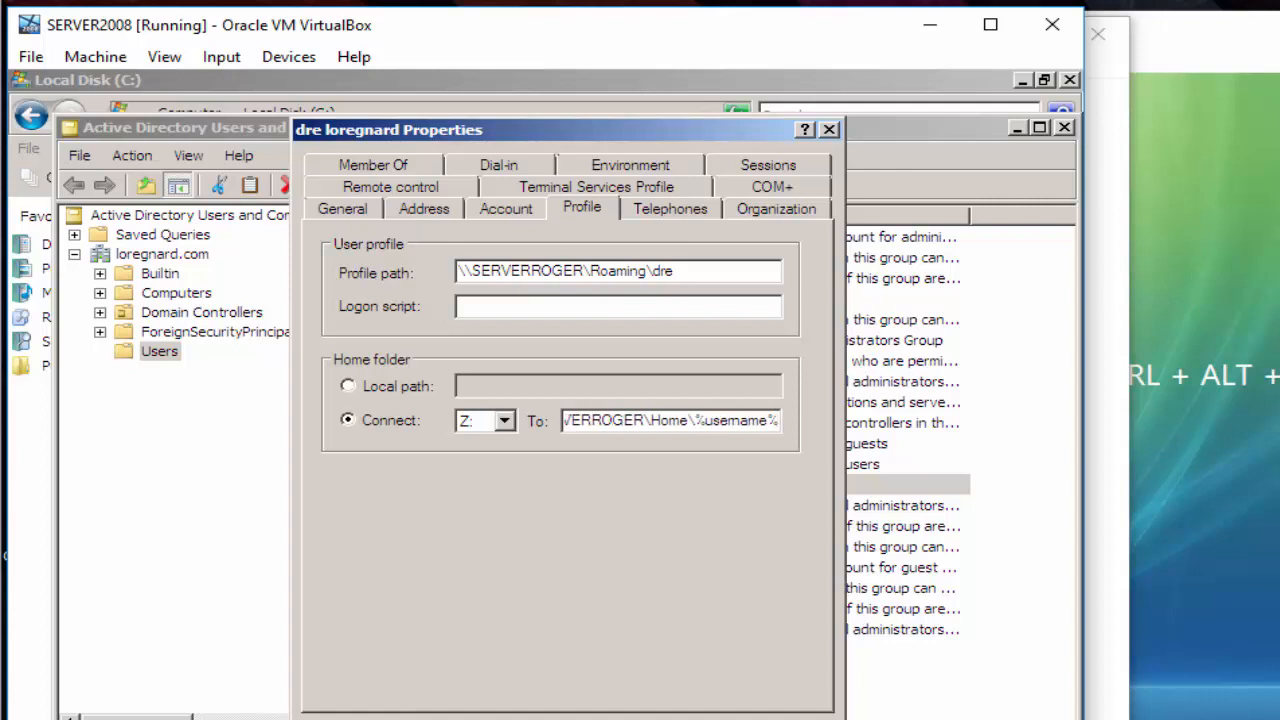
left_click(678, 719)
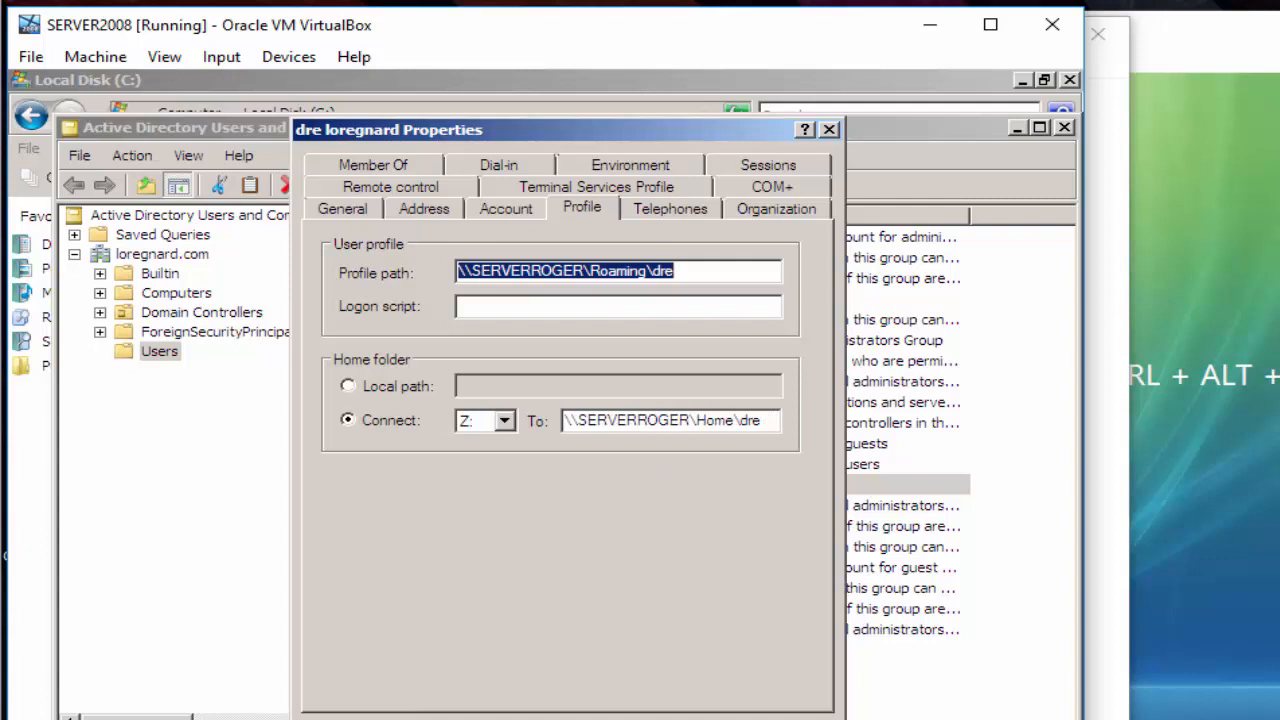
- Switch the home drive letter to X:, confirm, and grant full control of the home folder
left_click(507, 421)
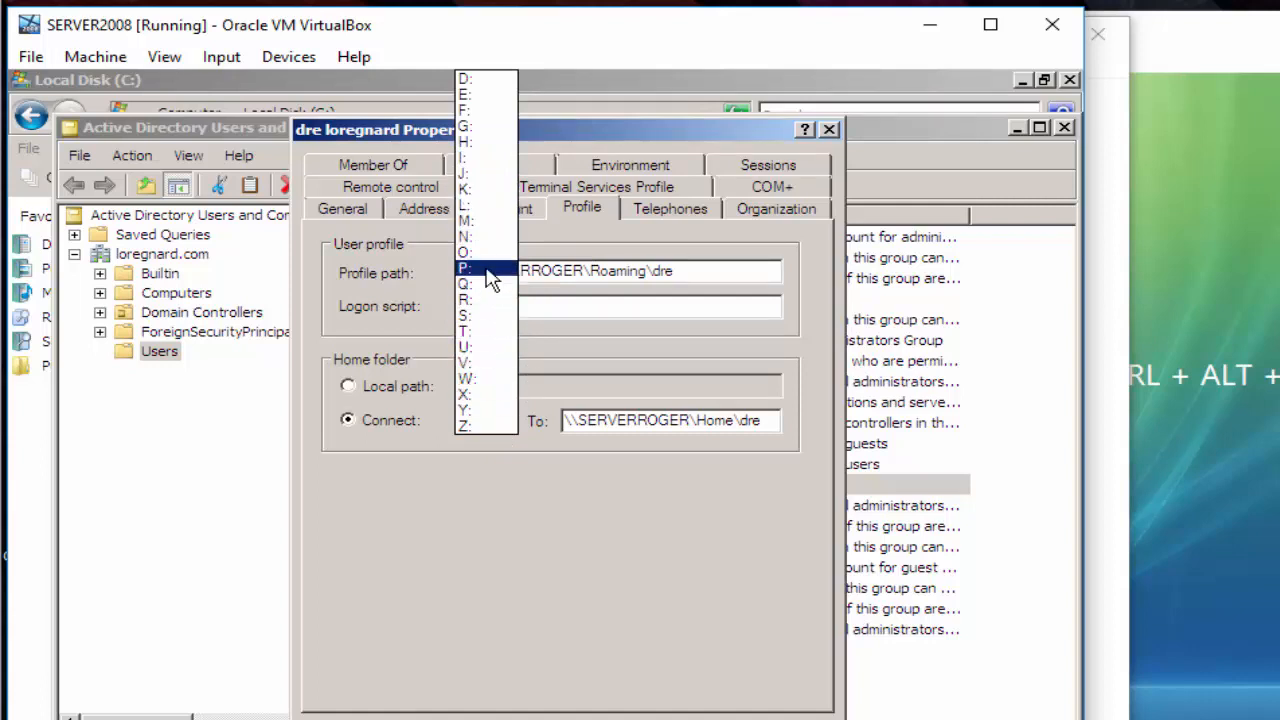
left_click(510, 396)
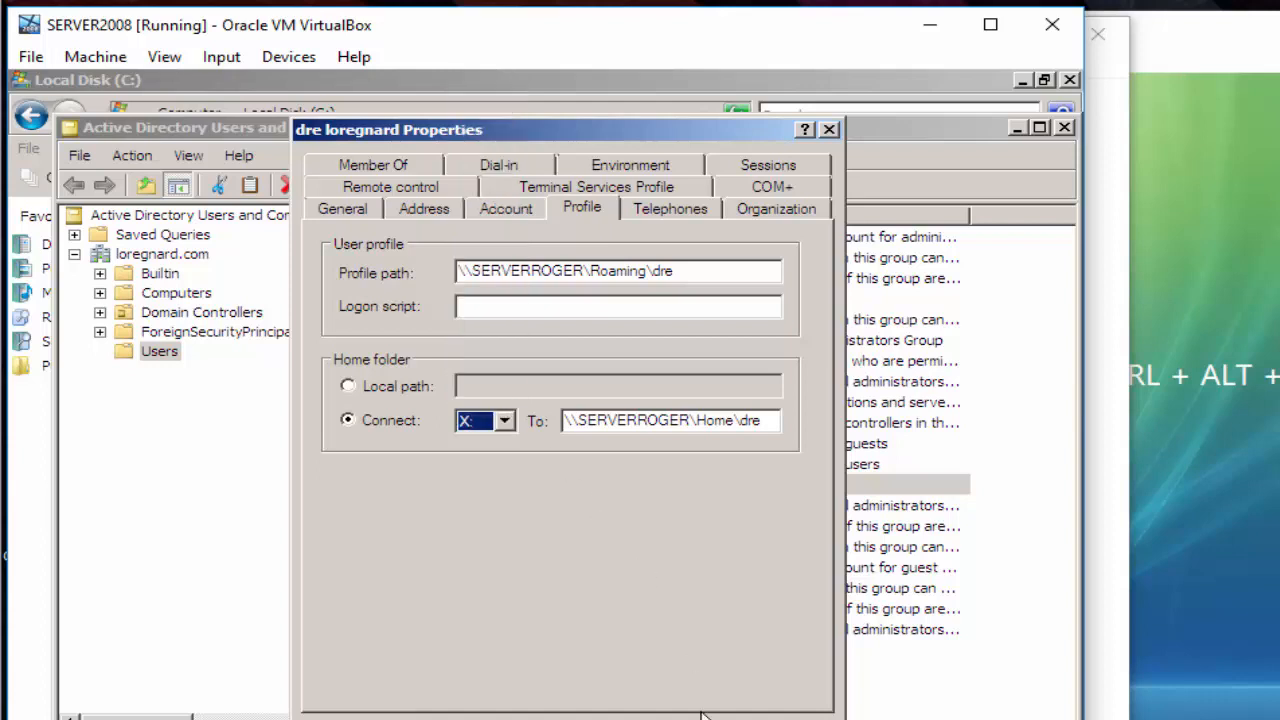
key("Return")
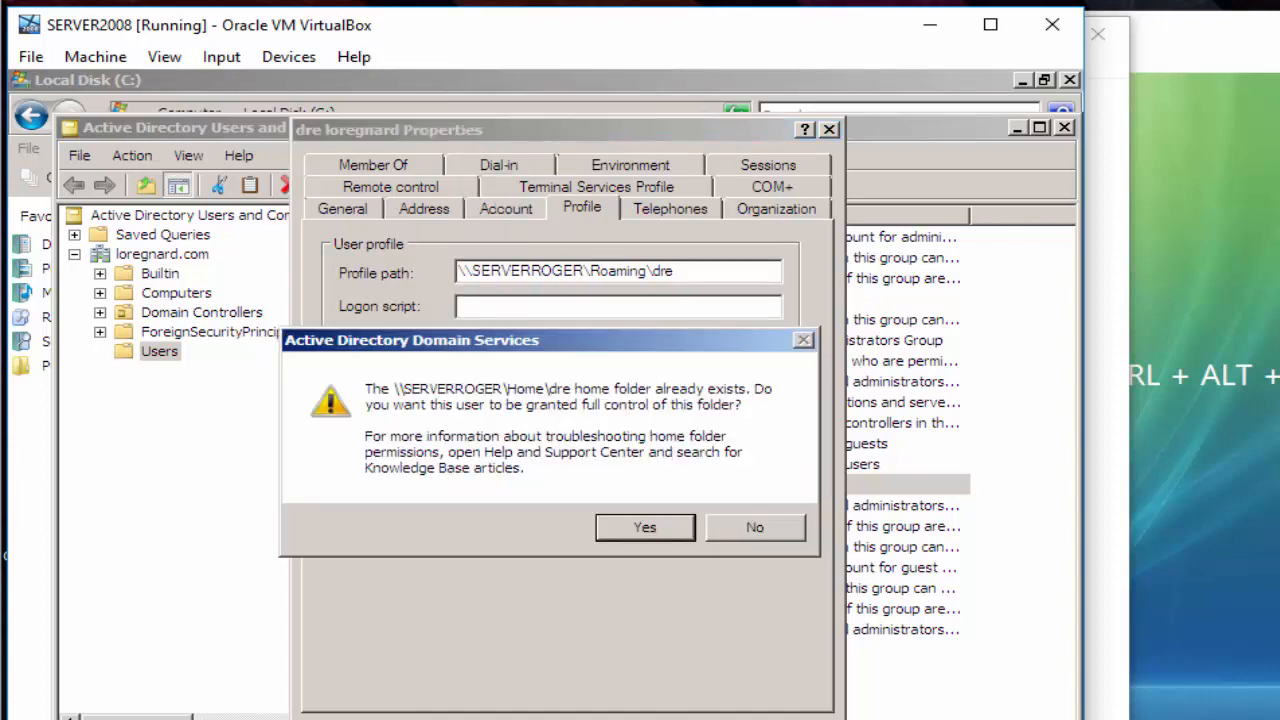
left_click(645, 528)
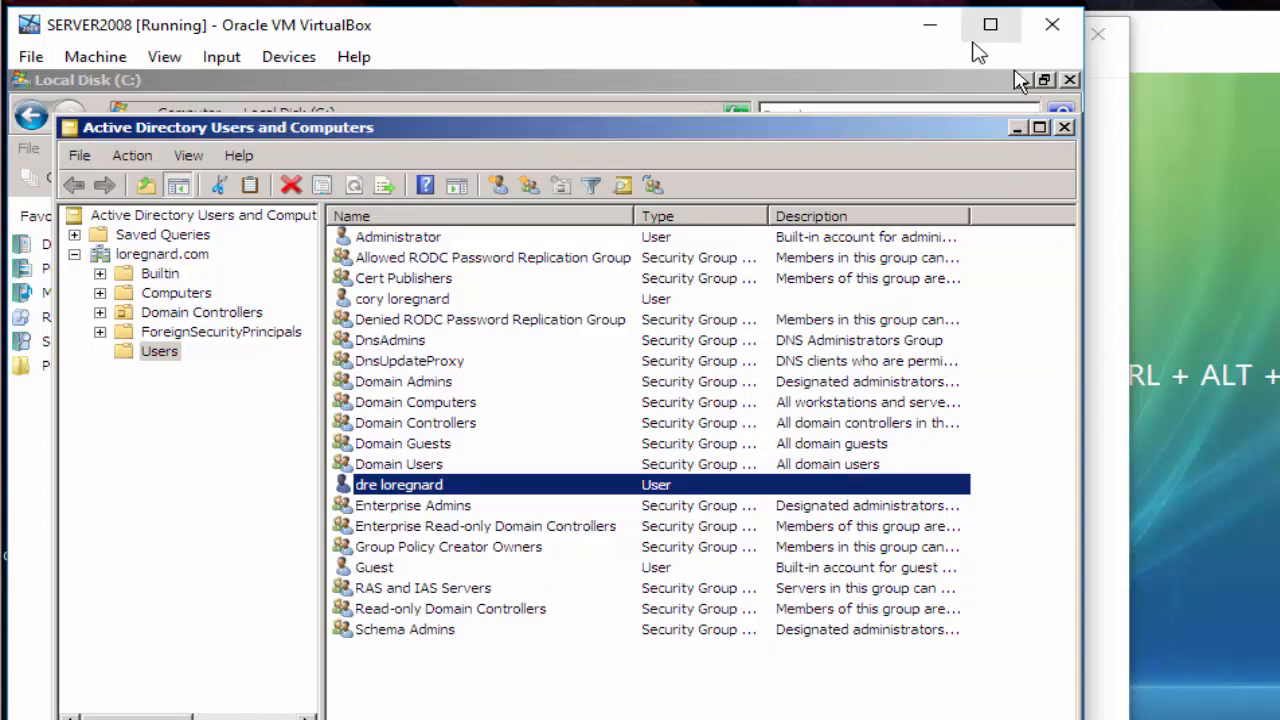
- Send Ctrl-Alt-Del to CLIENTVISTA and log on as the domain user with their password
left_click(925, 25)
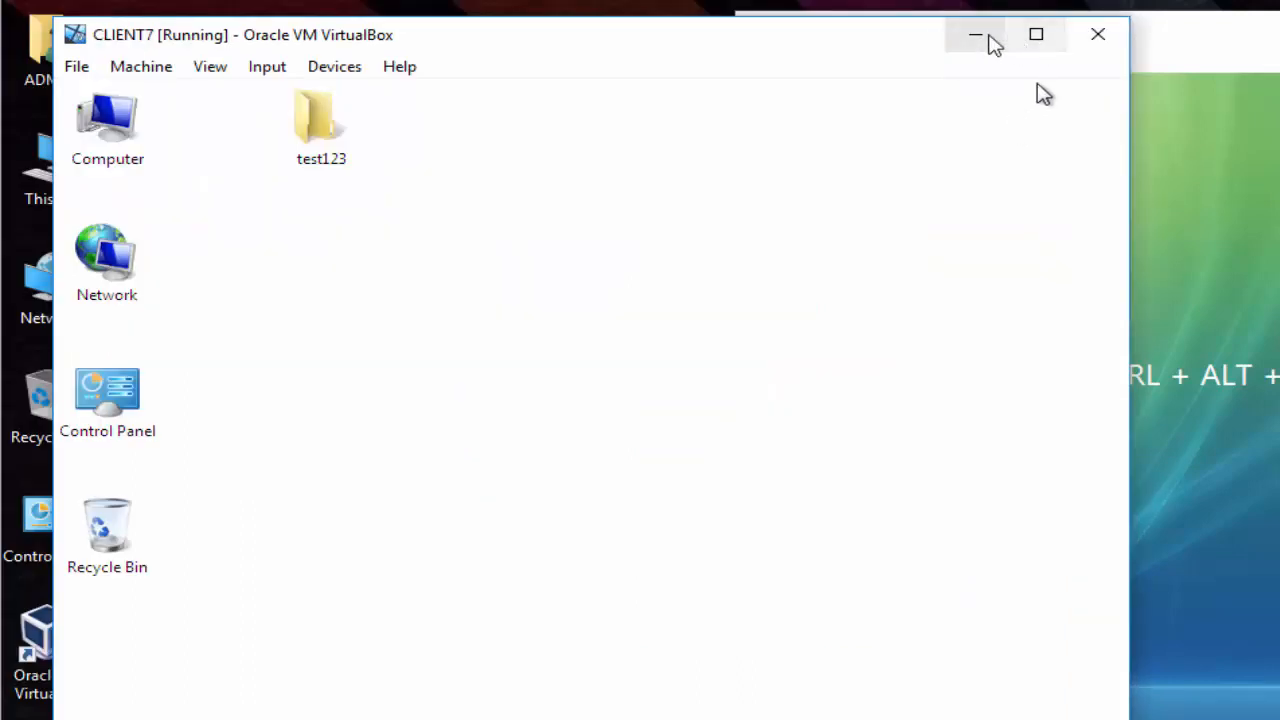
left_click(990, 43)
left_click(948, 62)
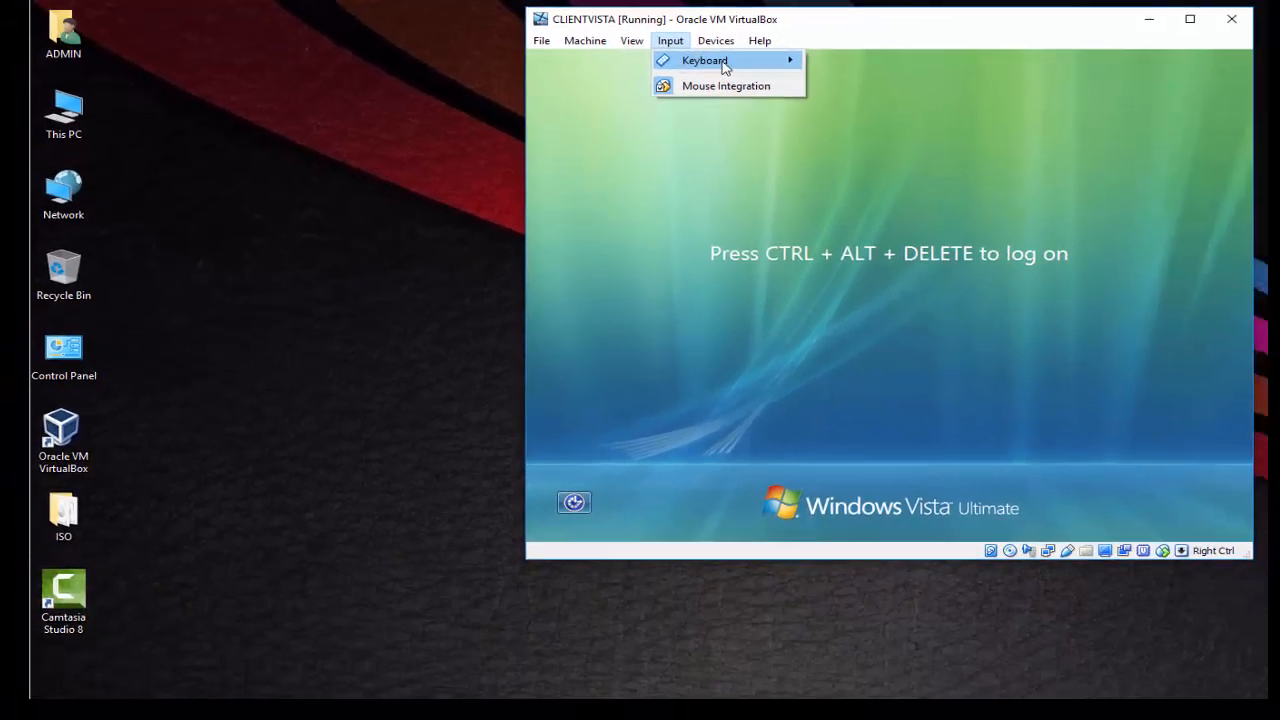
mouse_move(725, 64)
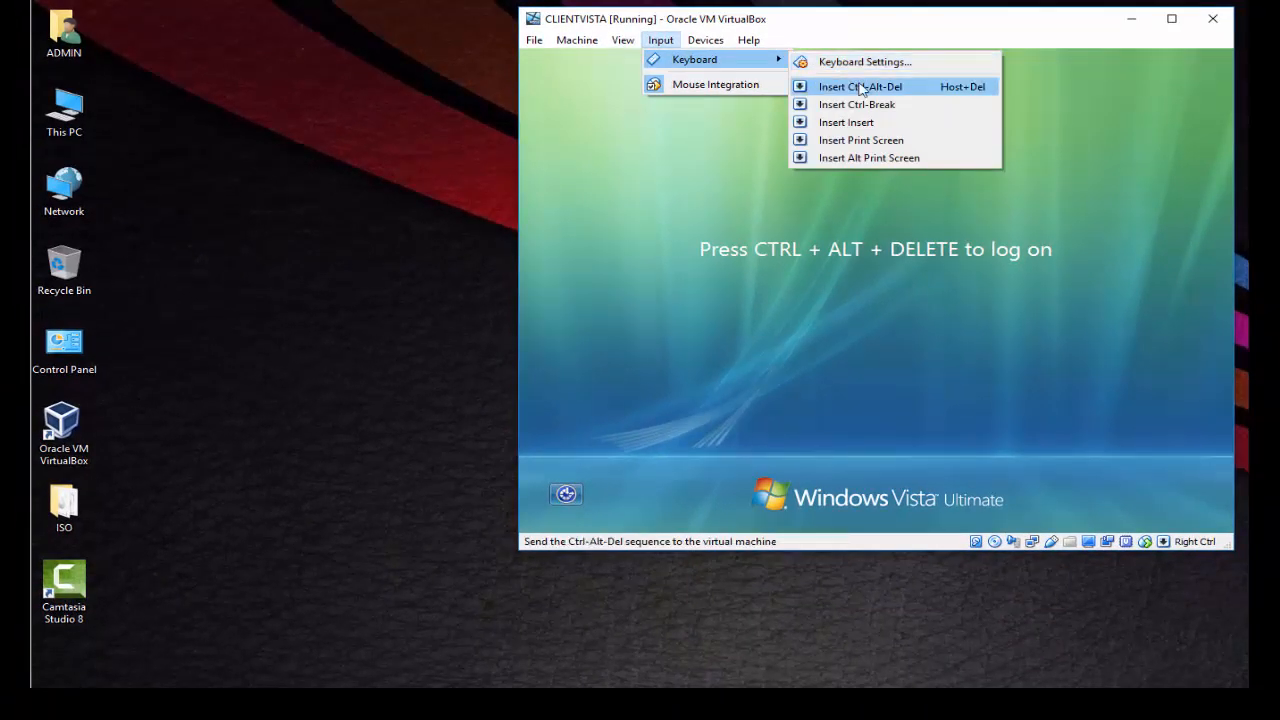
left_click(862, 88)
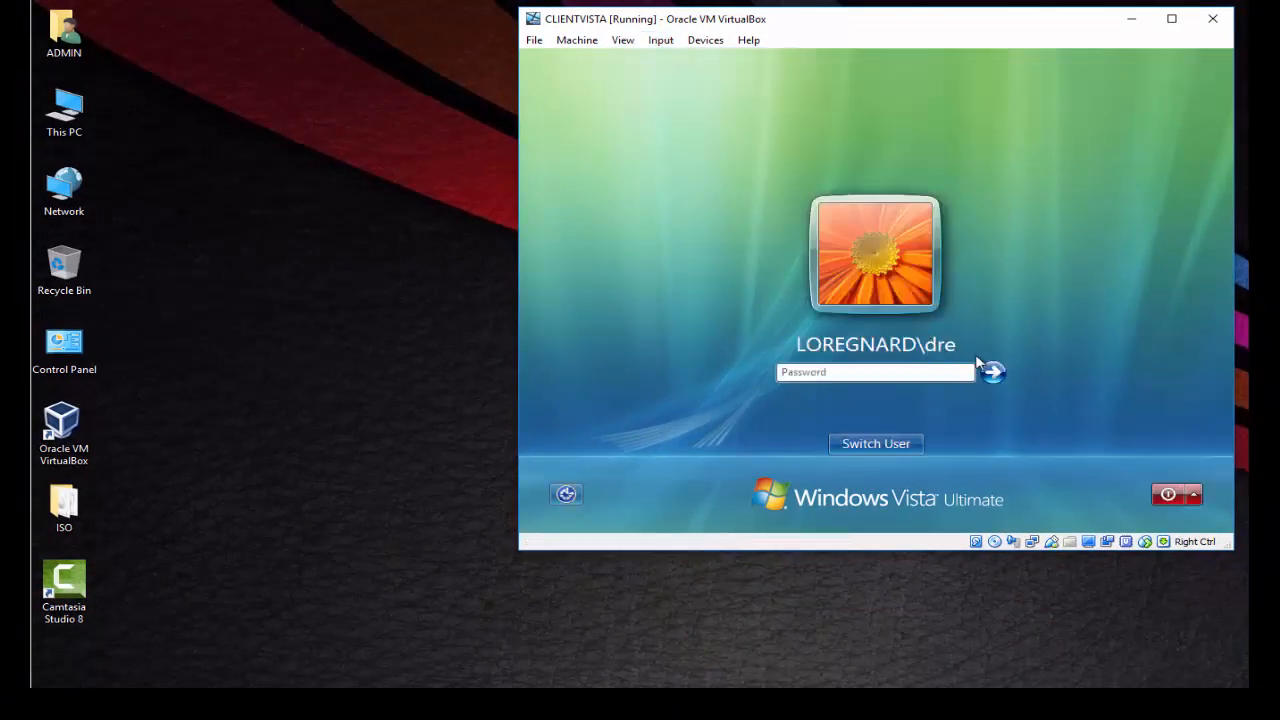
left_click(944, 372)
key("Return")
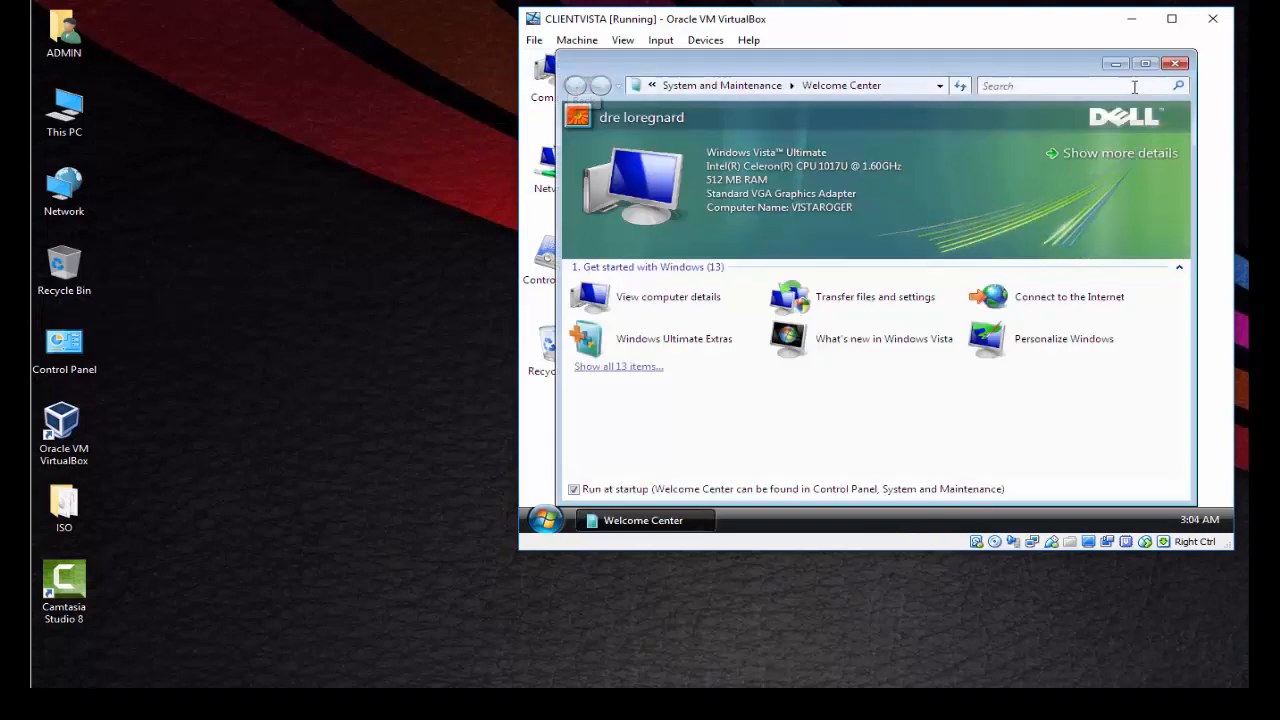
- Close the Welcome Center and check the empty X: home drive from Computer
left_click(1176, 63)
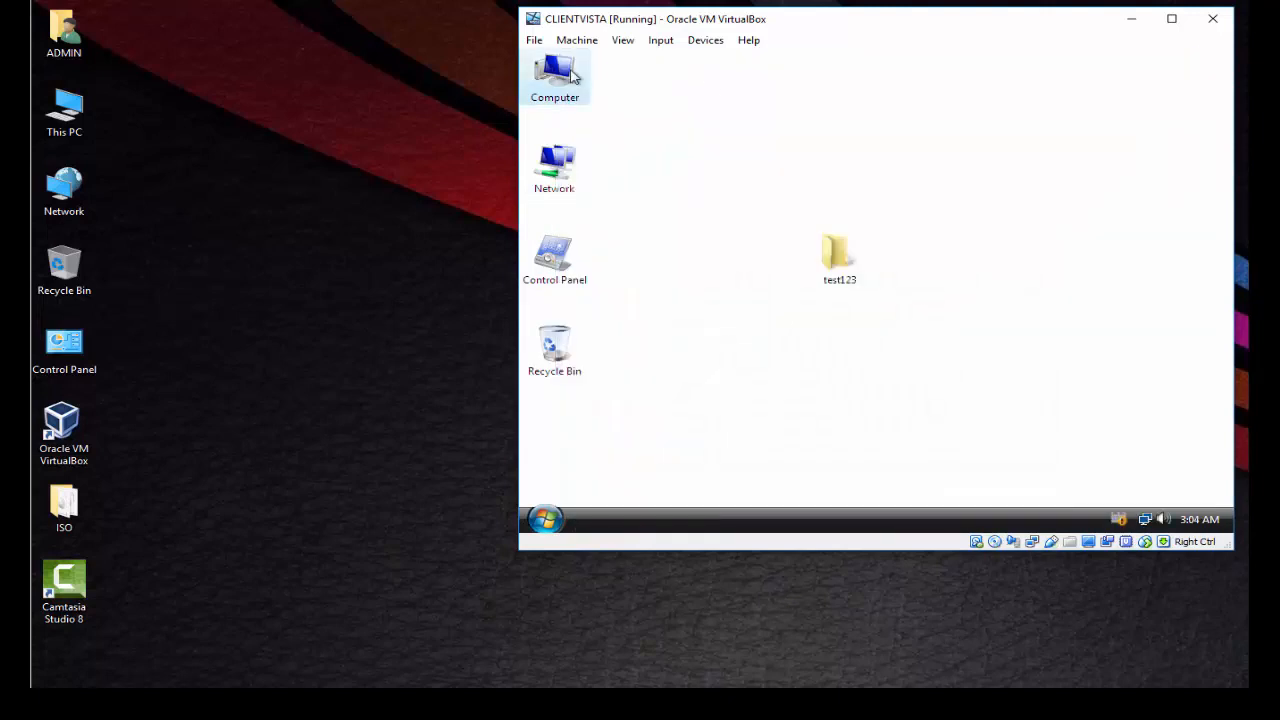
double_click(572, 75)
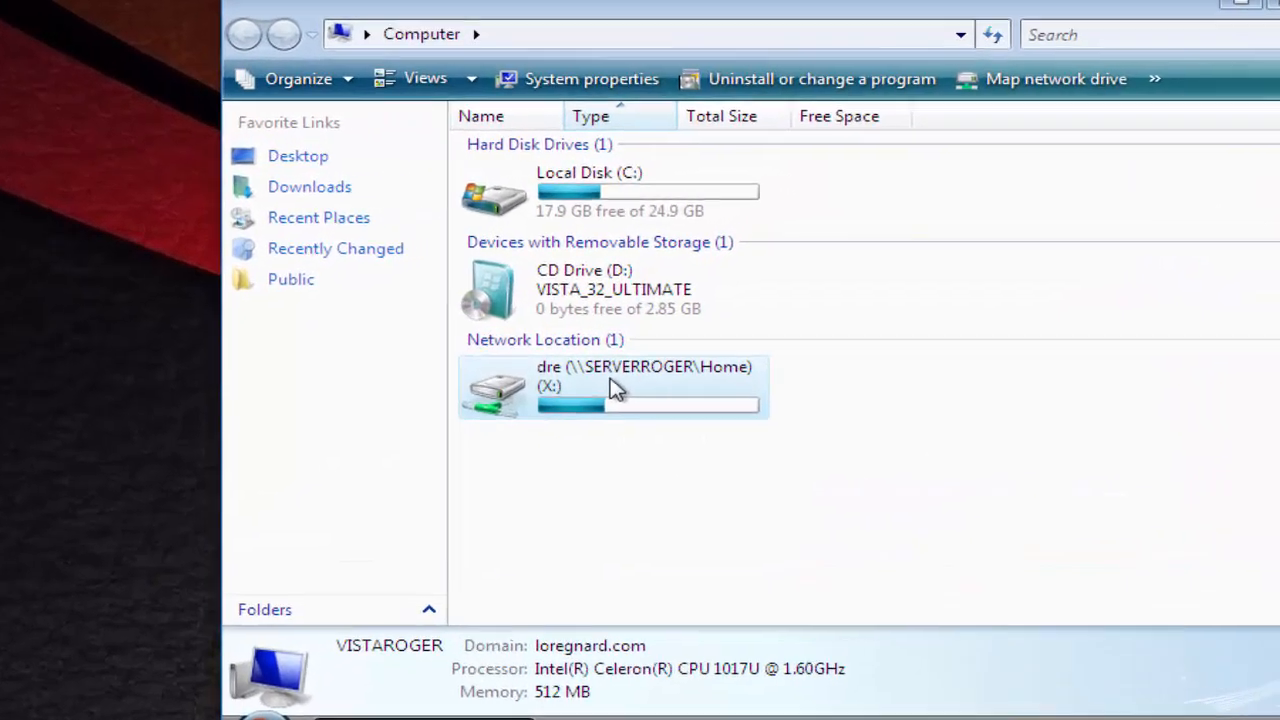
double_click(768, 297)
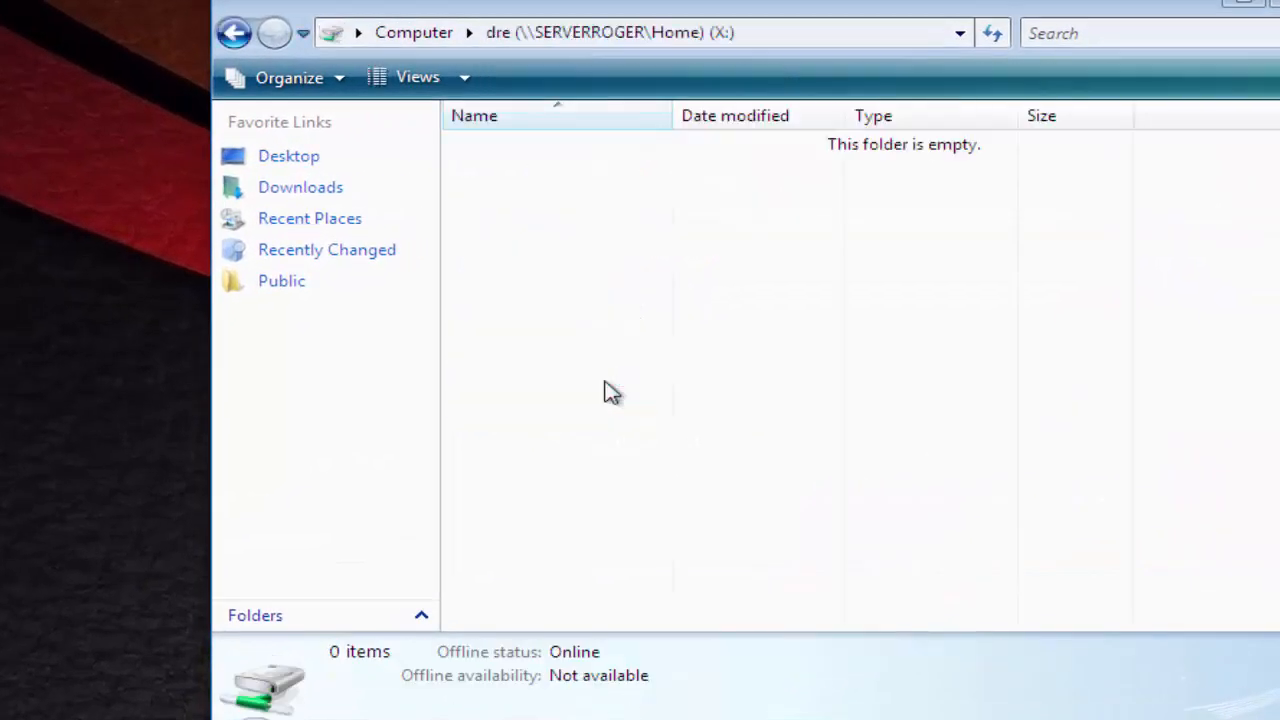
left_click(233, 35)
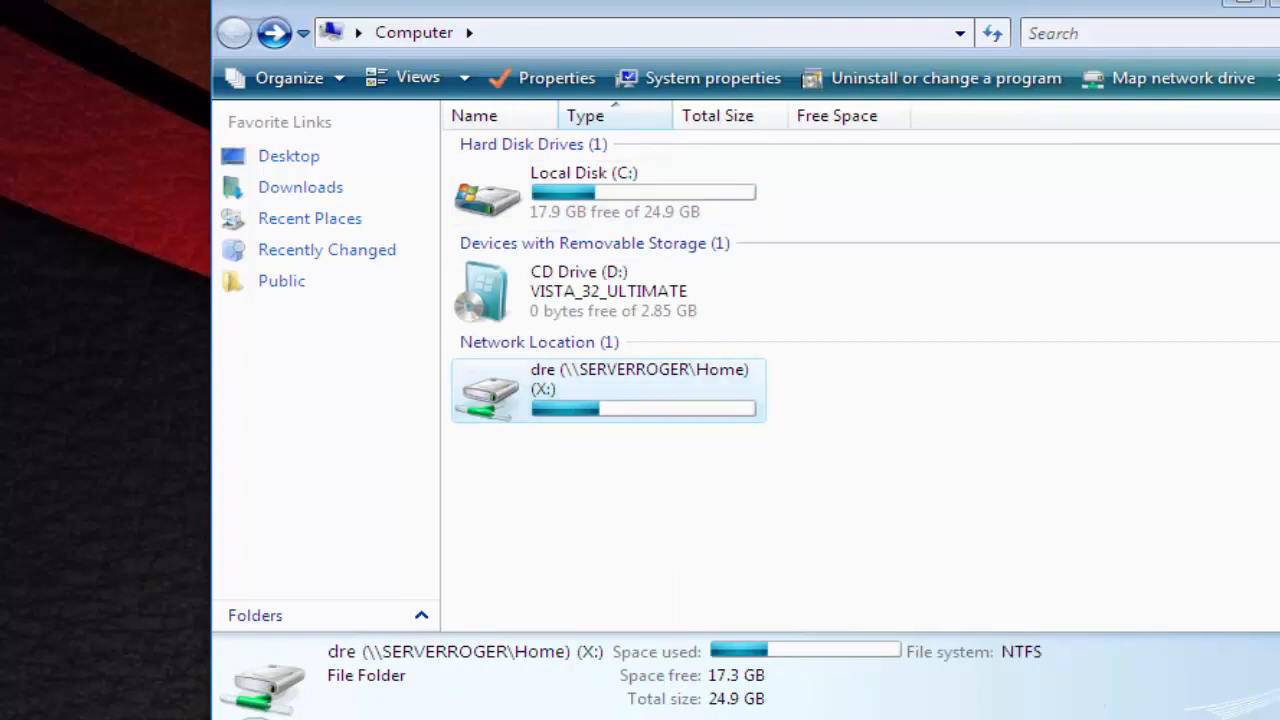
double_click(643, 420)
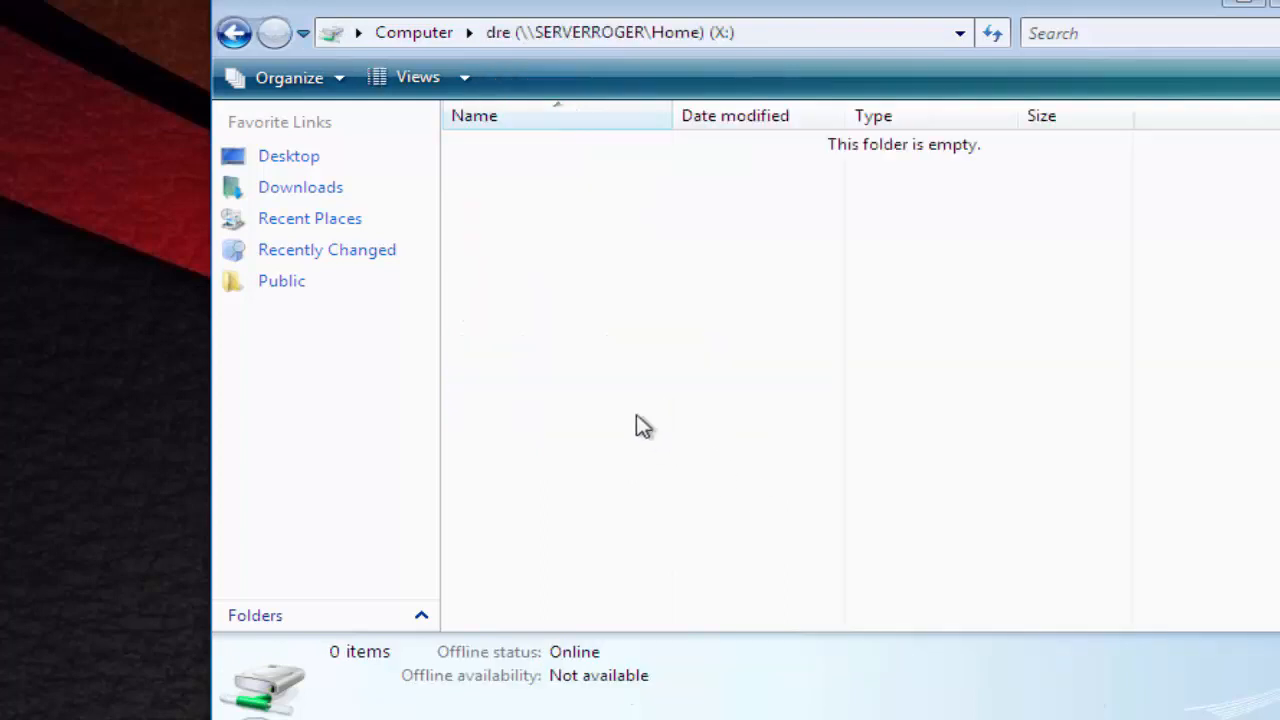
left_click(231, 33)
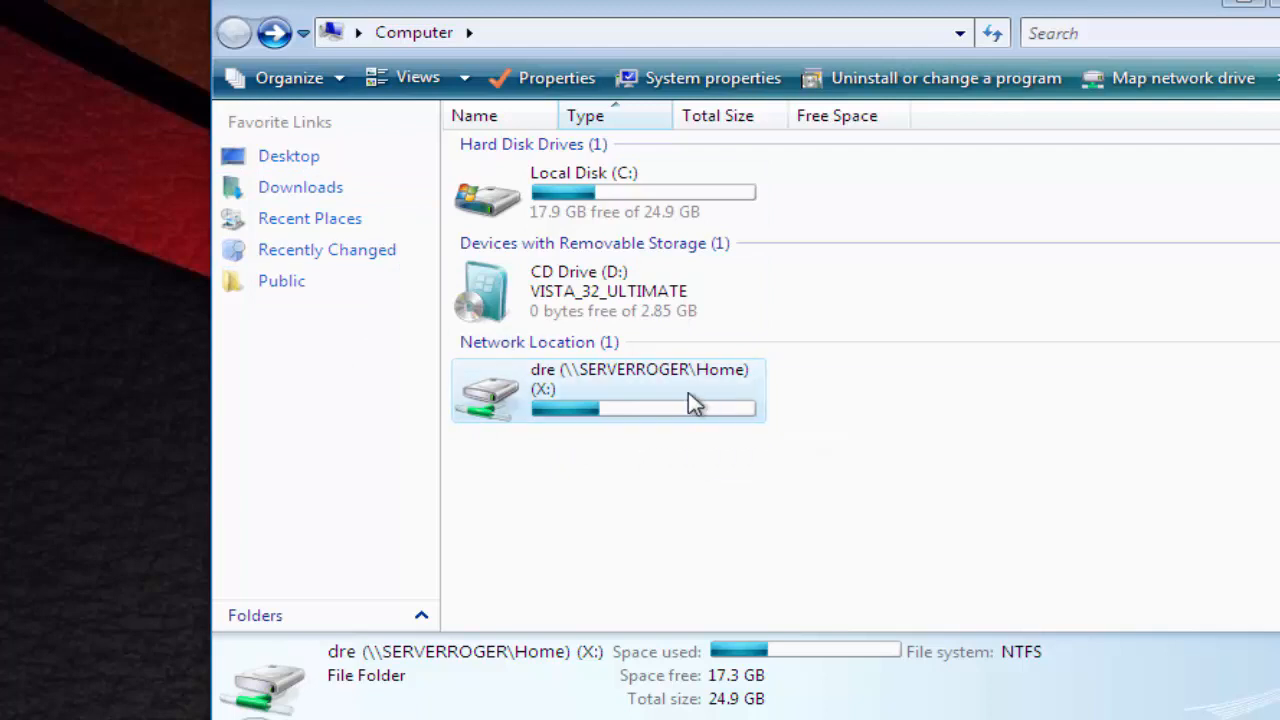
double_click(632, 412)
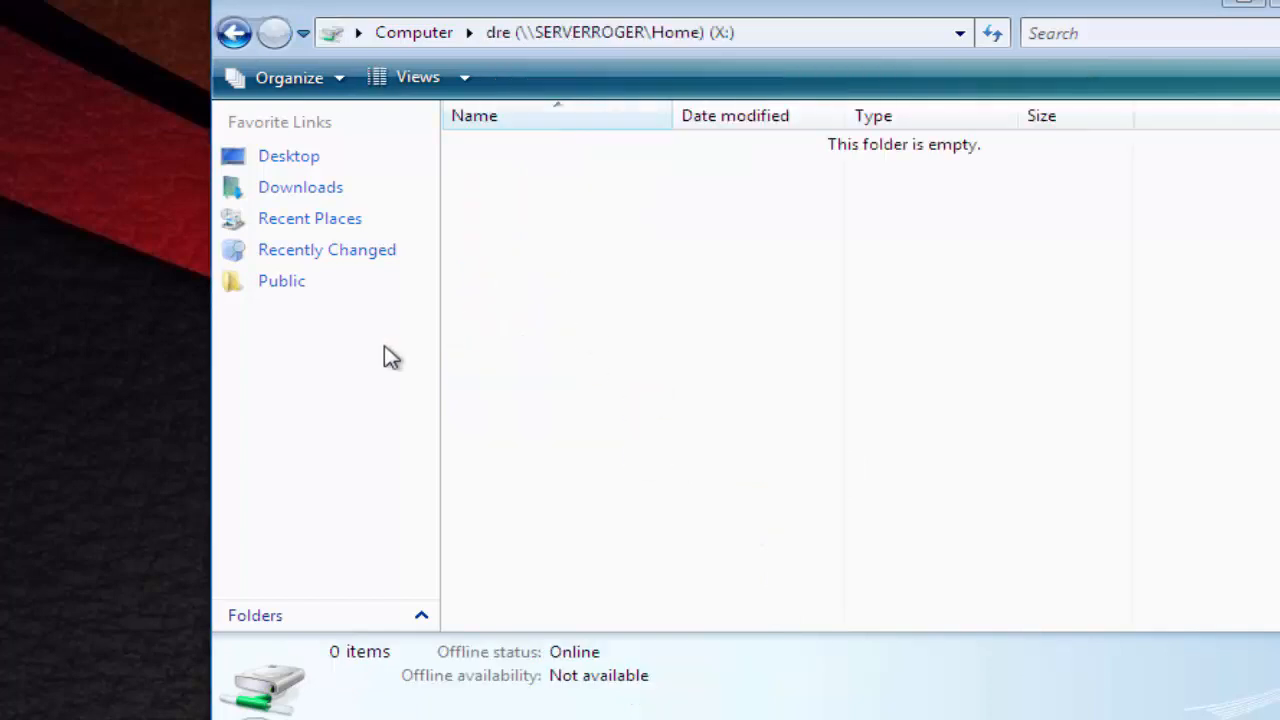
left_click(238, 33)
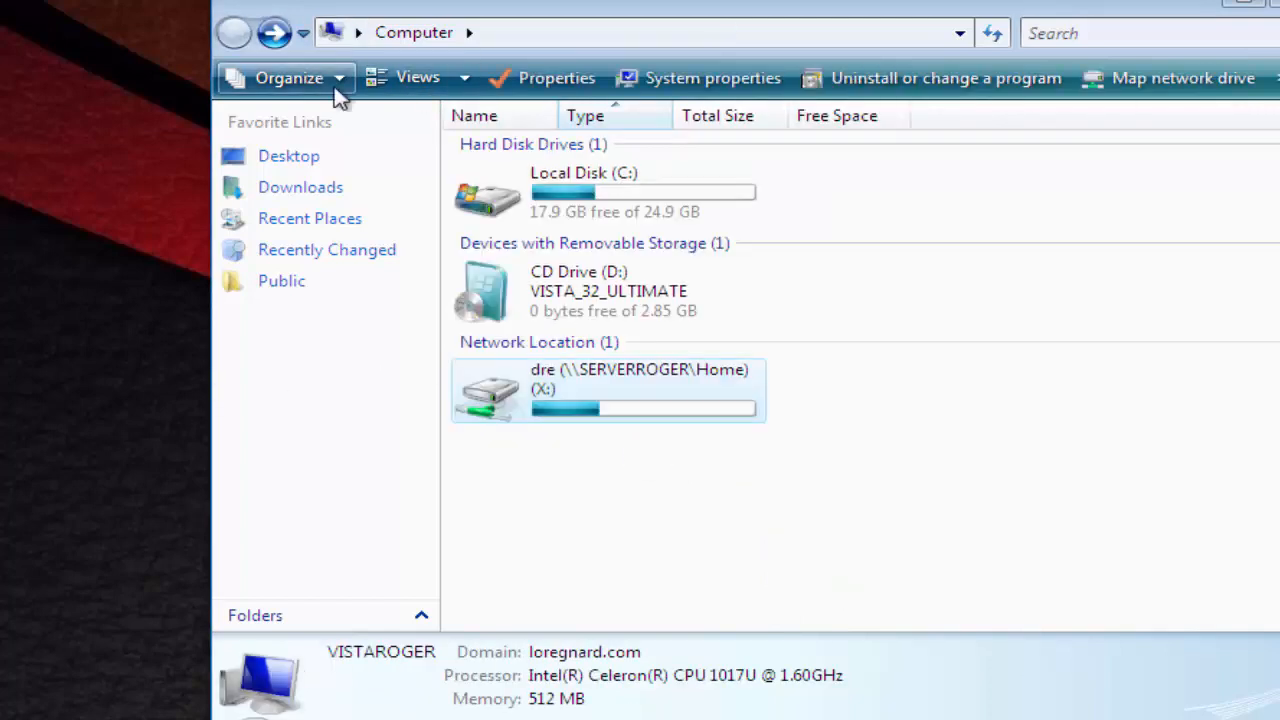
left_click(1256, 3)
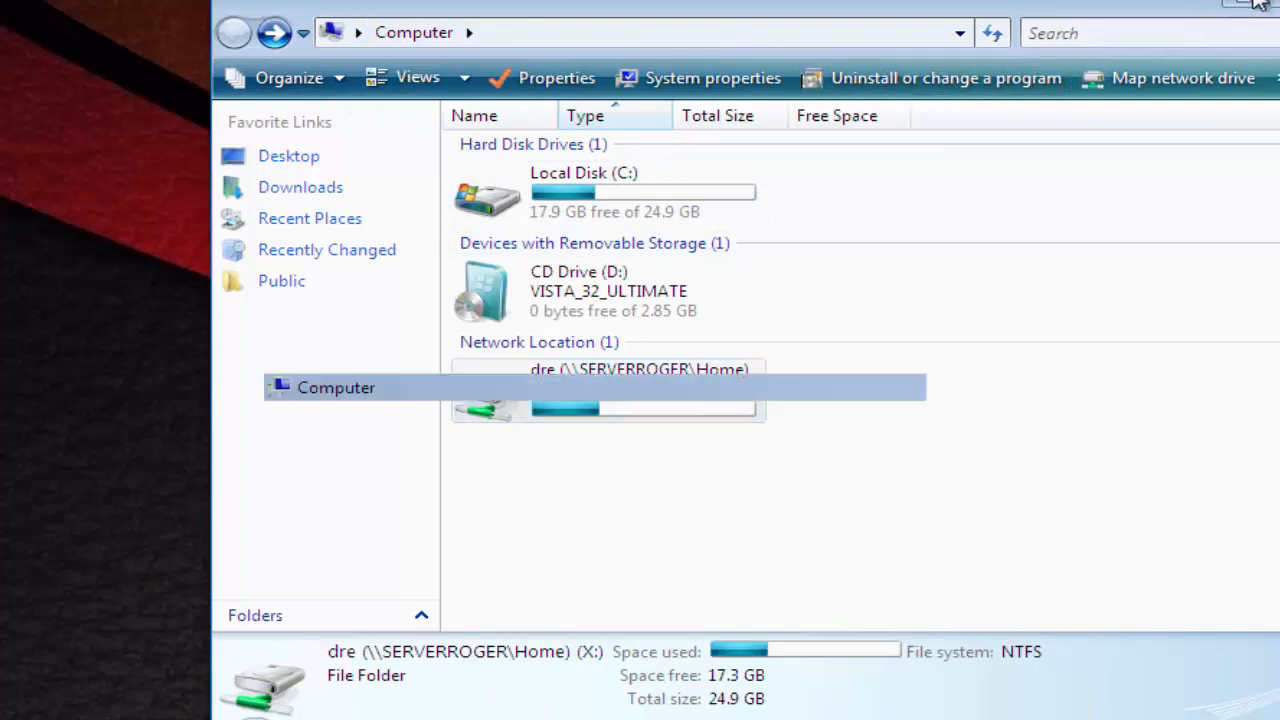
- Copy the desktop test123 folder into the X: home drive and minimize the Vista window
double_click(738, 310)
right_click(736, 302)
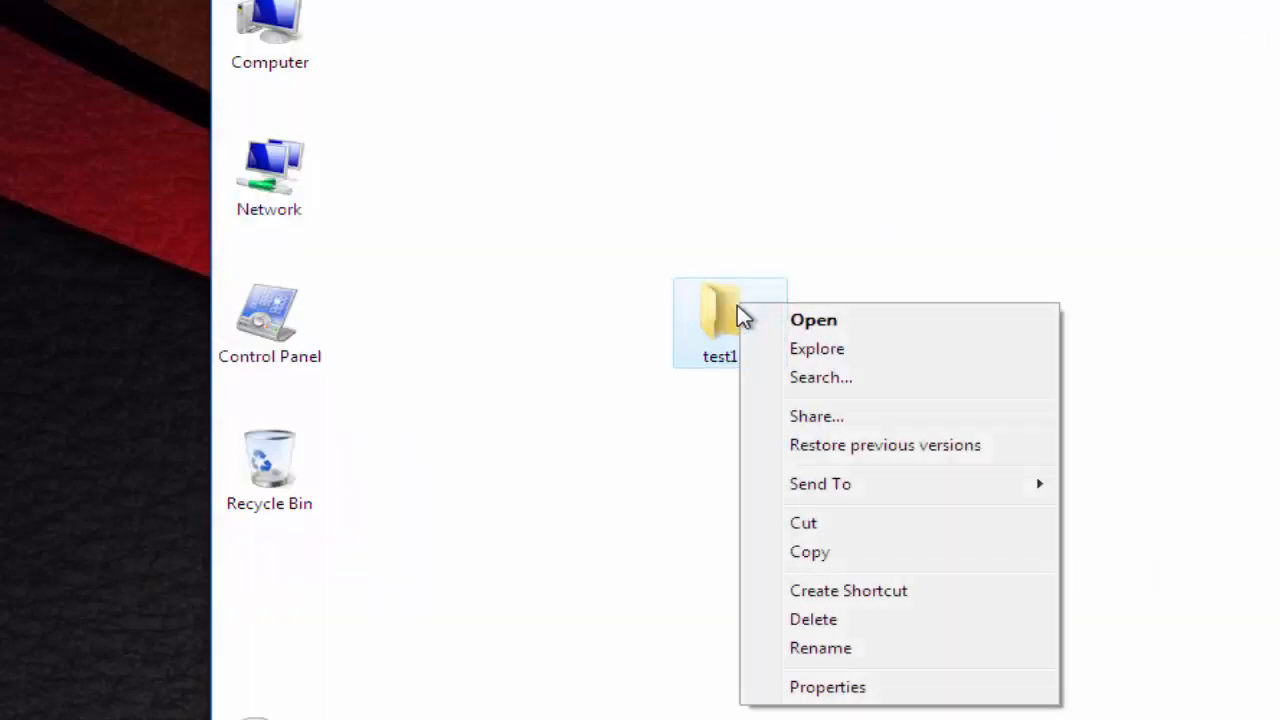
left_click(815, 551)
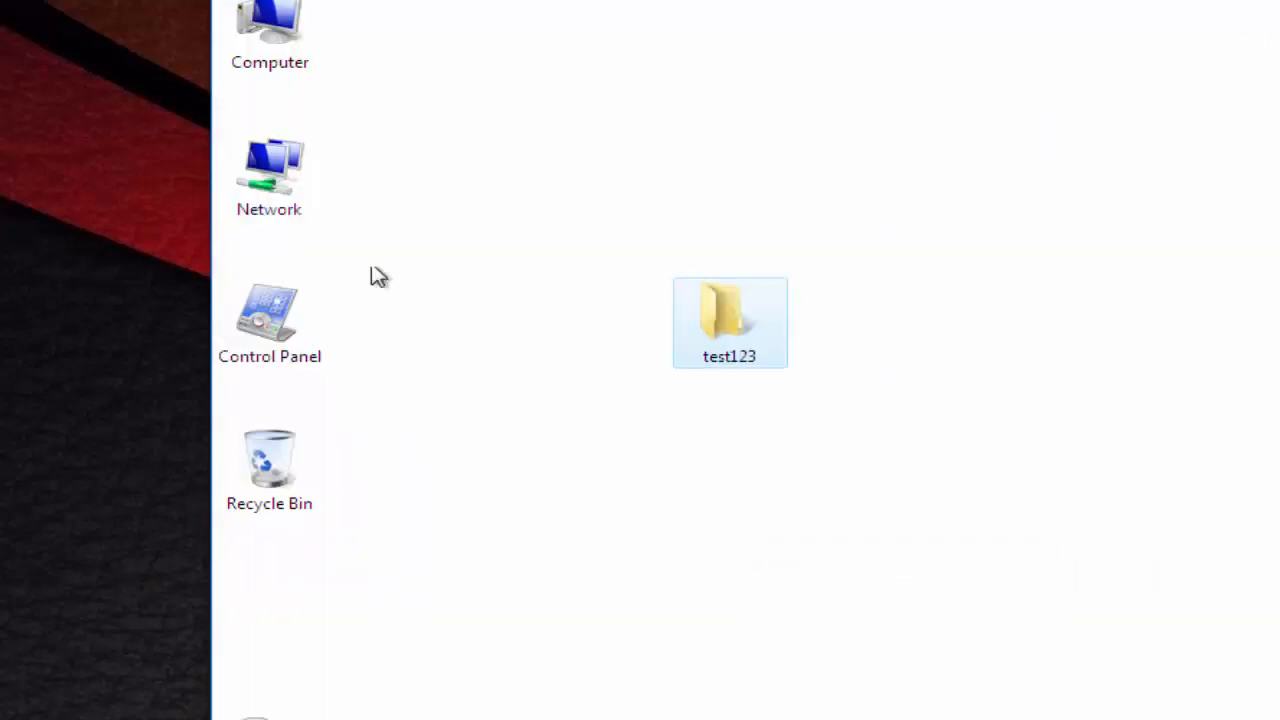
double_click(287, 35)
double_click(677, 405)
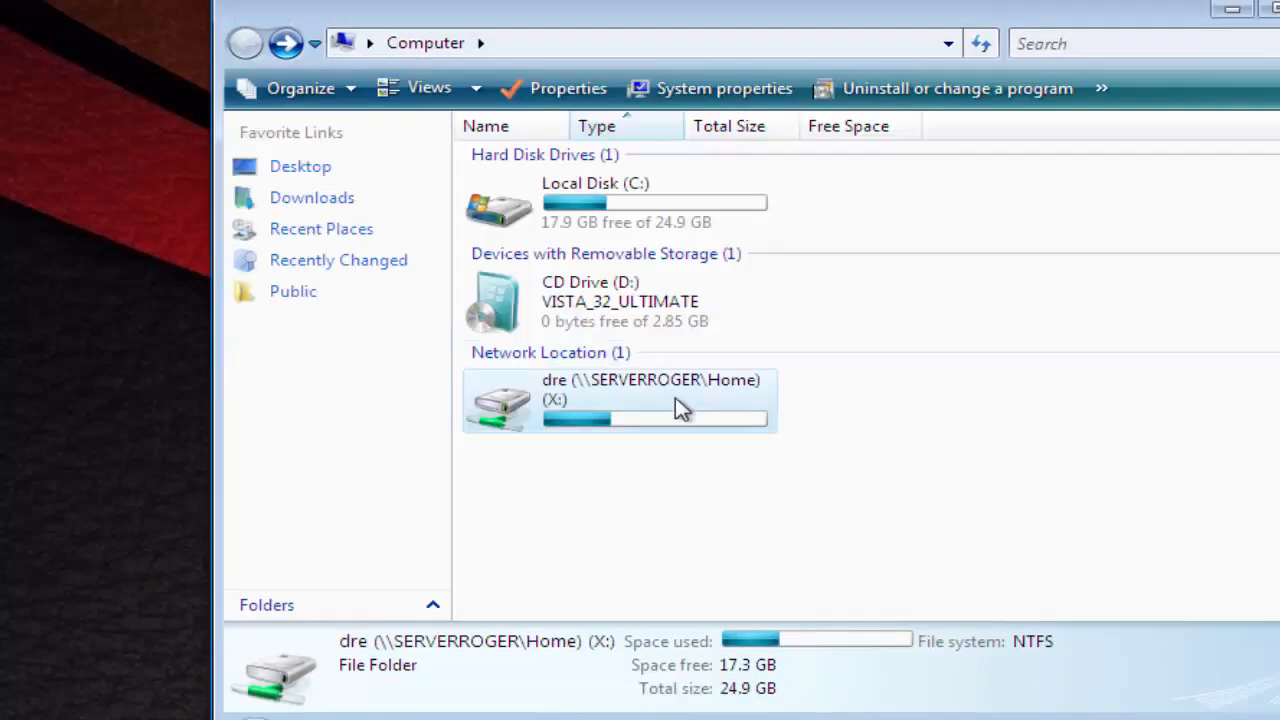
right_click(583, 320)
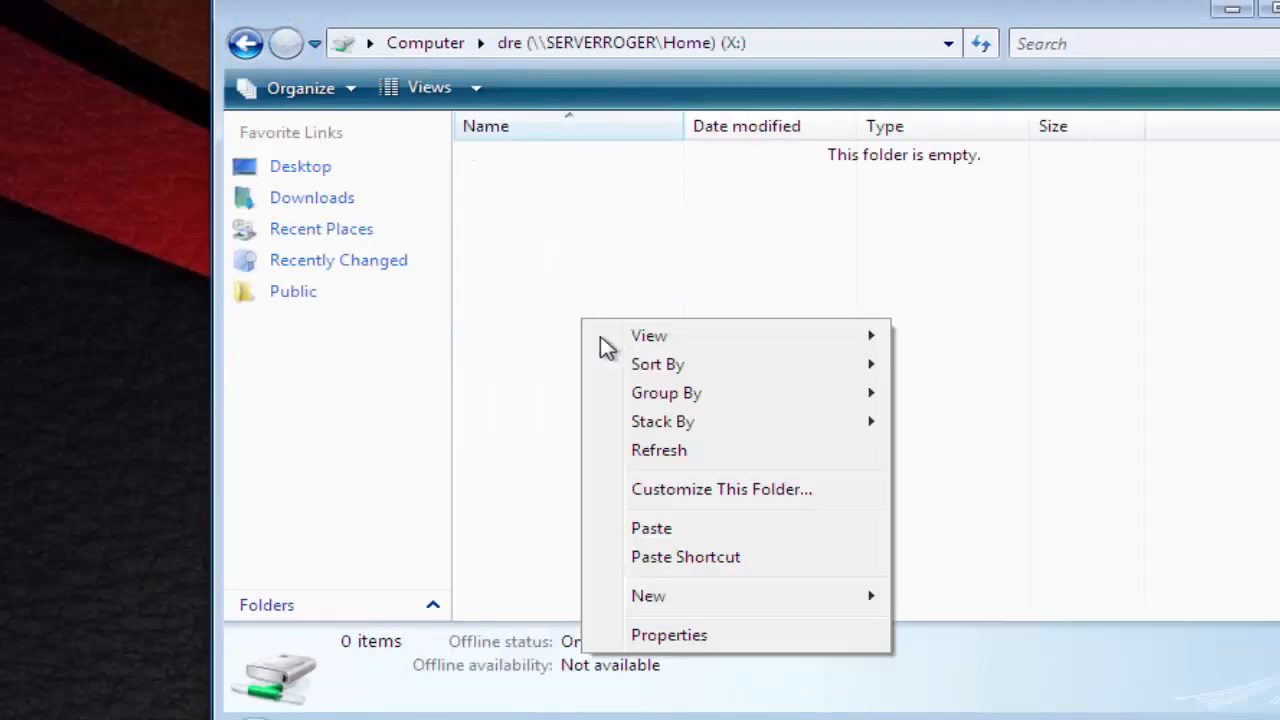
left_click(662, 532)
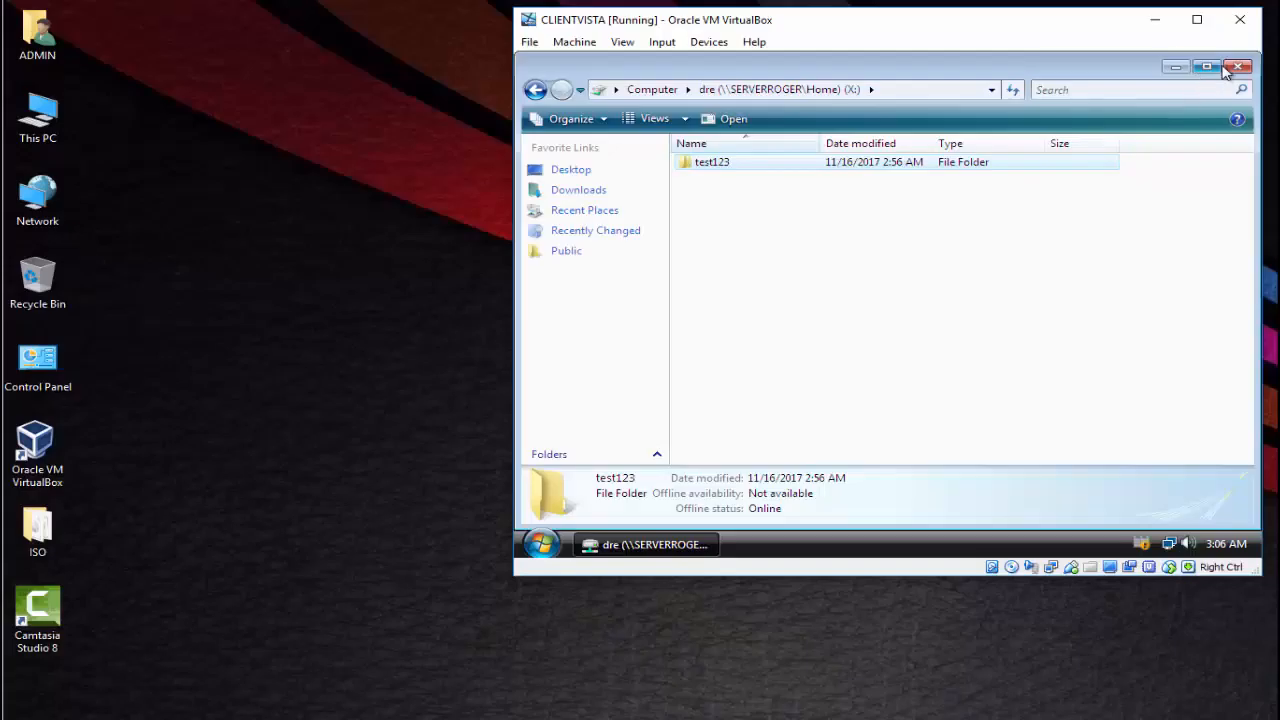
left_click(1166, 27)
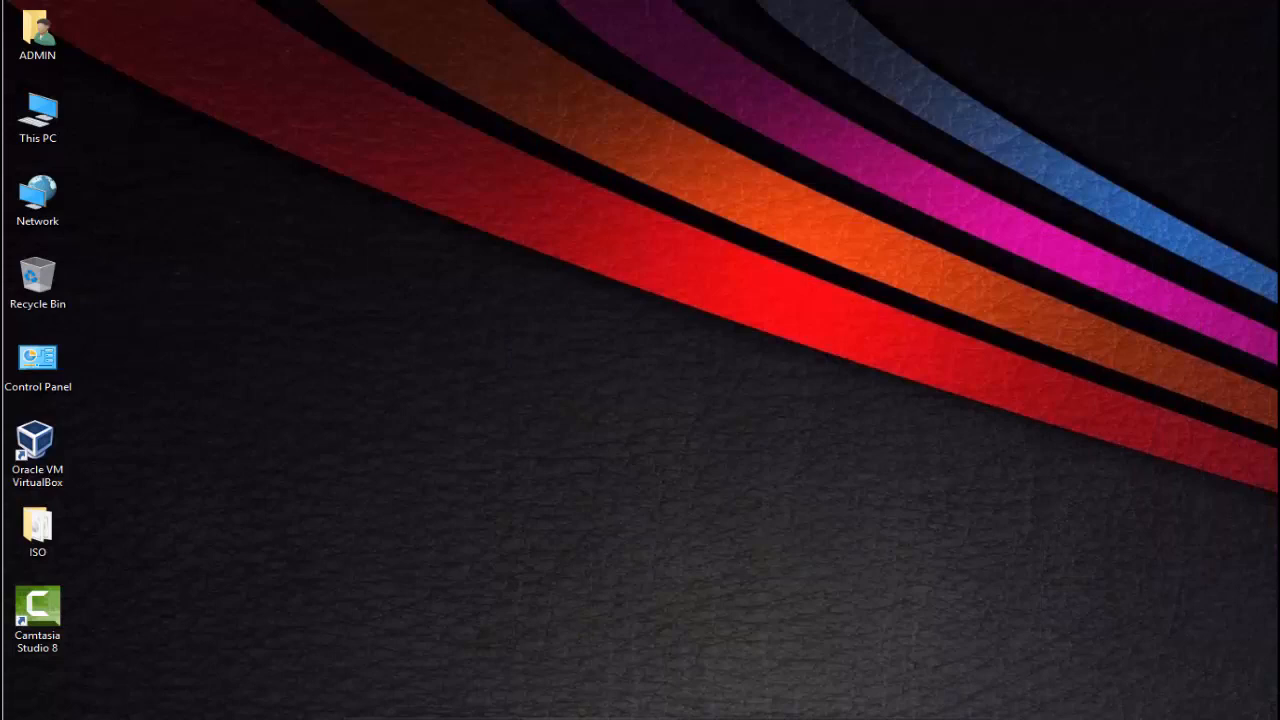
- Browse Computer > Local Disk (C:) > Home > the user's folder to find test123
mouse_move(600, 719)
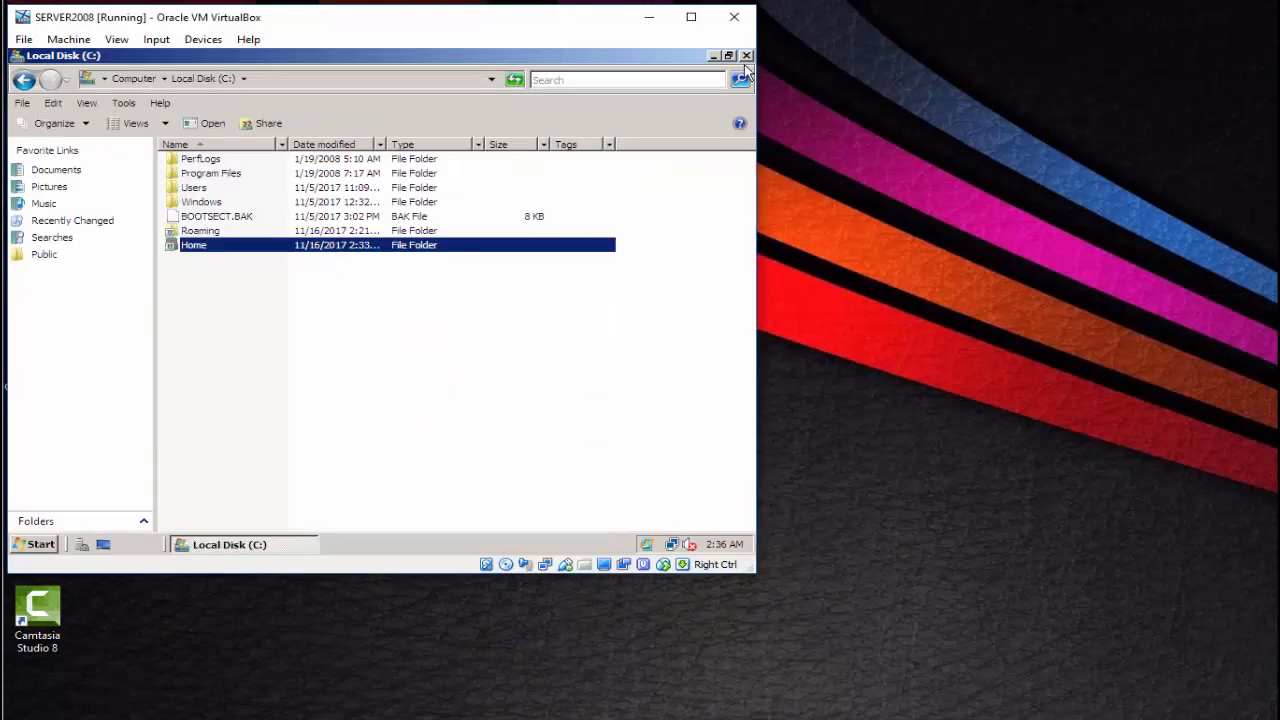
left_click(746, 55)
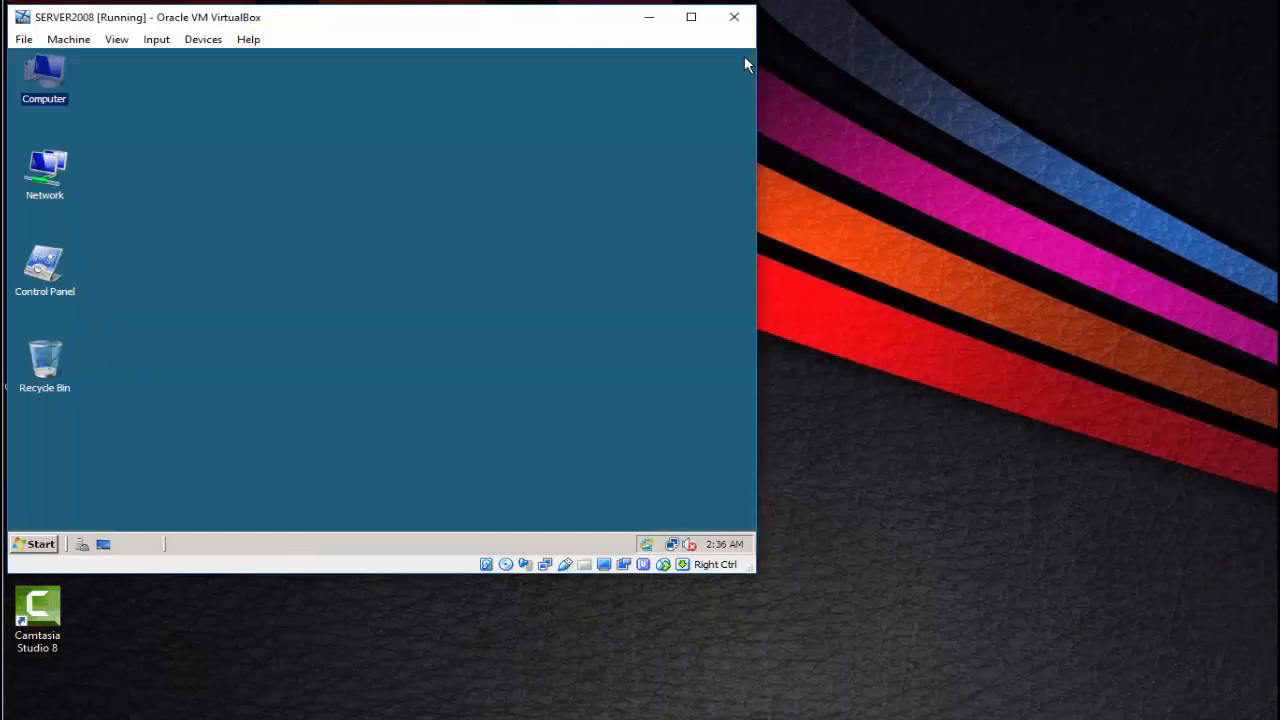
double_click(42, 62)
double_click(236, 231)
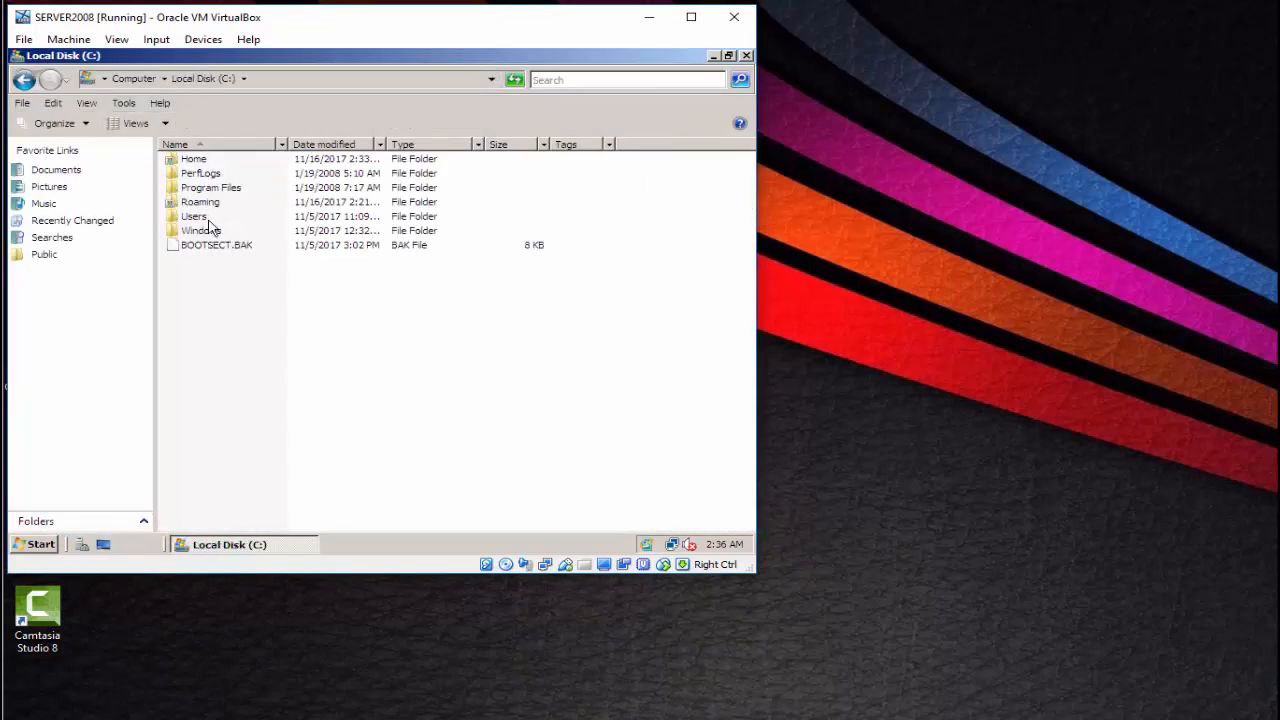
double_click(200, 164)
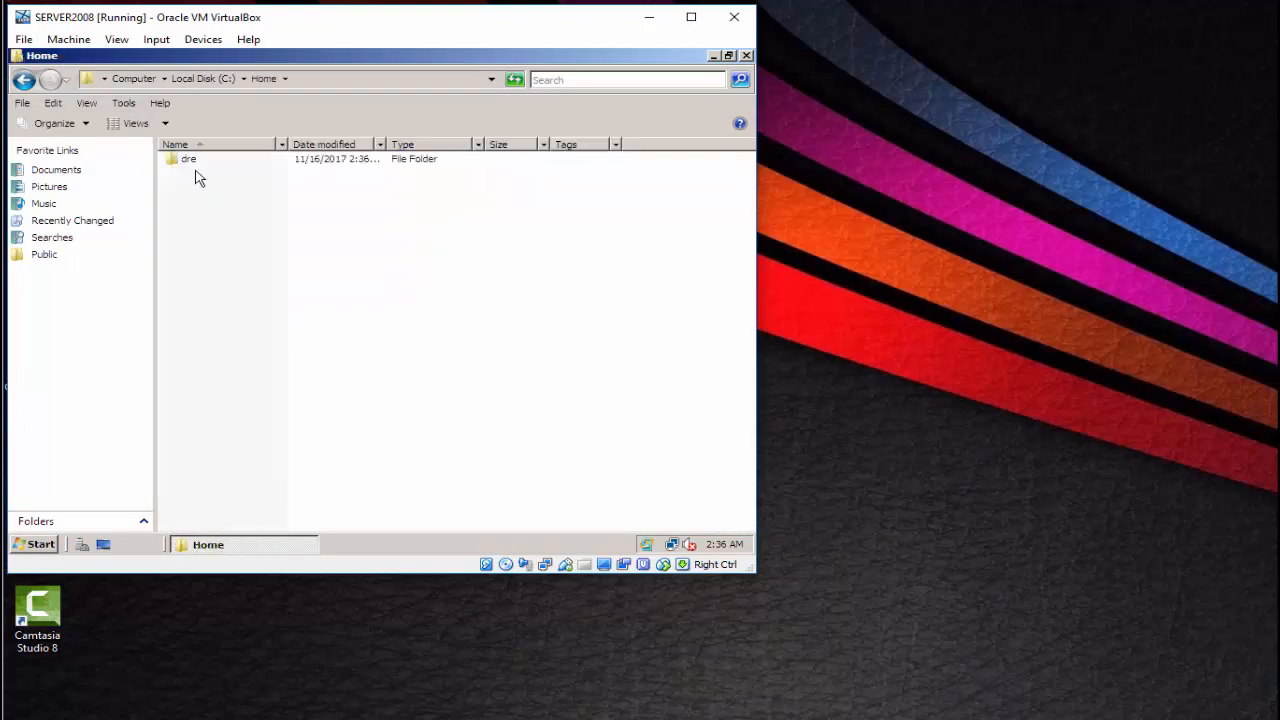
double_click(189, 164)
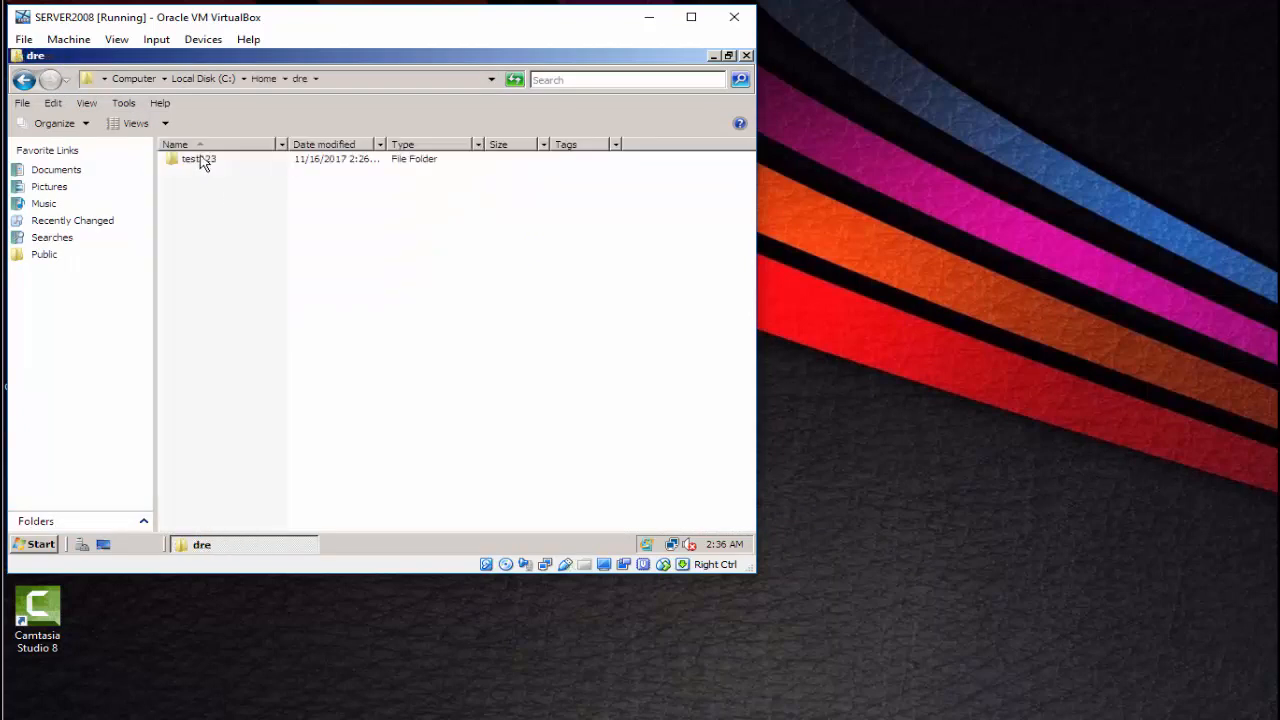